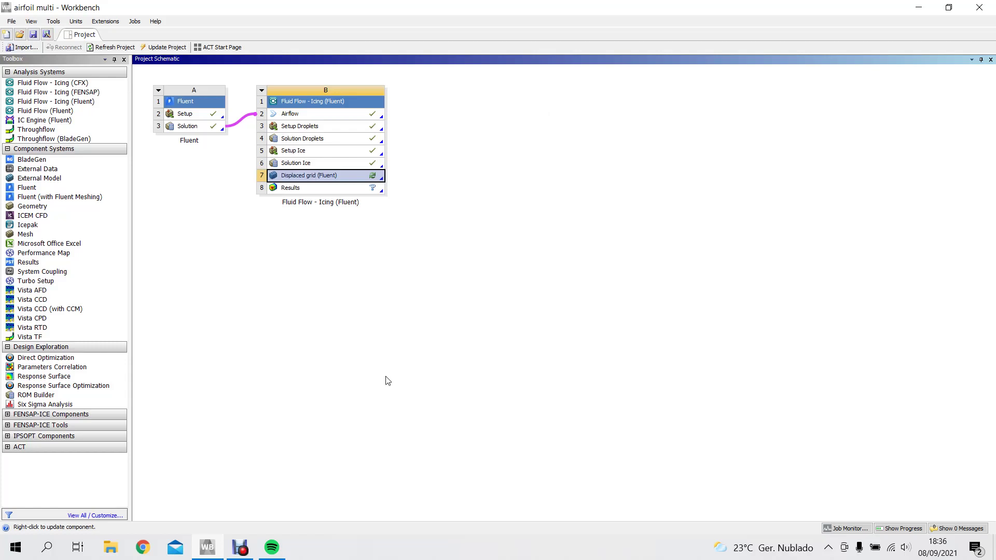
key(XF86AudioLowerVolume)
key(XF86AudioLowerVolume)
Switch to Chrome, restore the closed pages and review the simulation values and chapters in the airfoil icing video's full description.
click(144, 552)
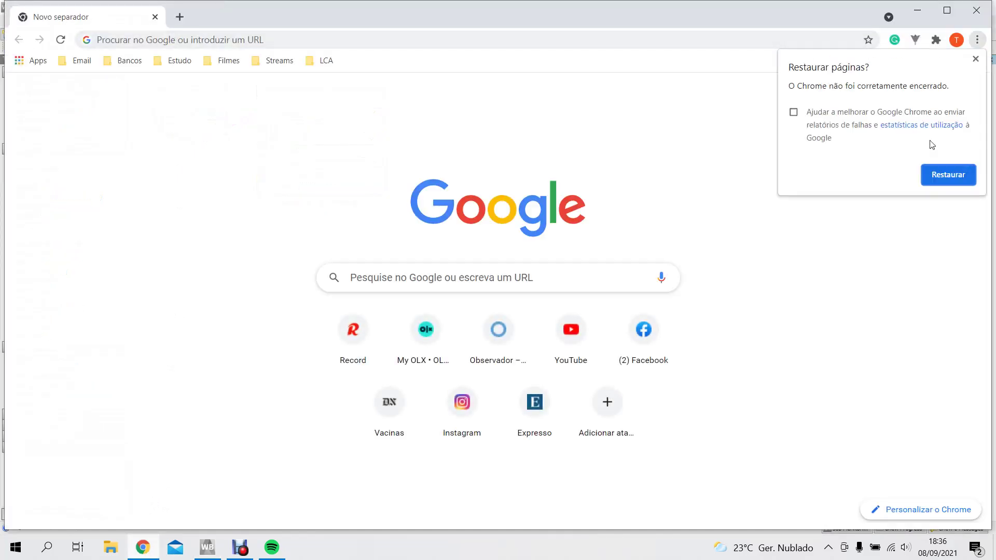
click(952, 178)
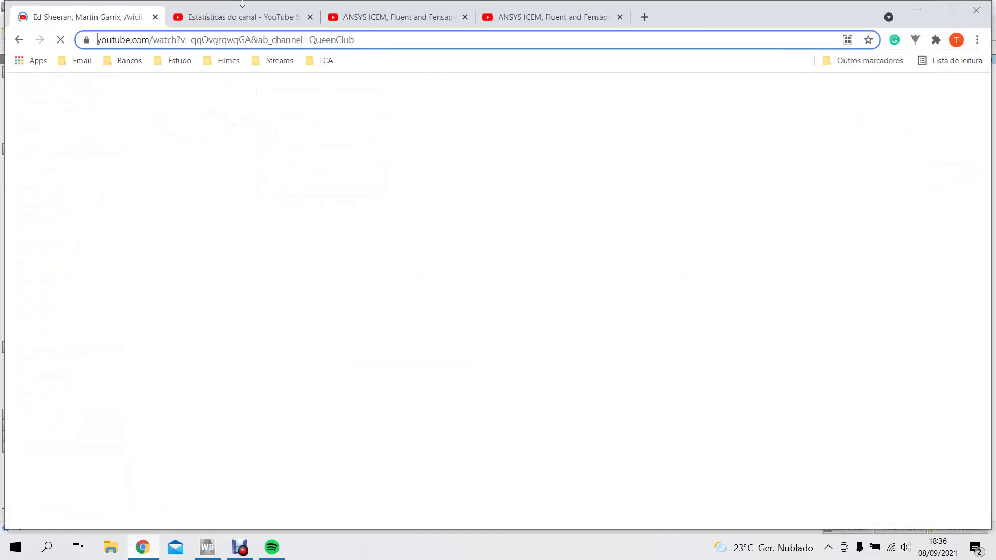
click(347, 21)
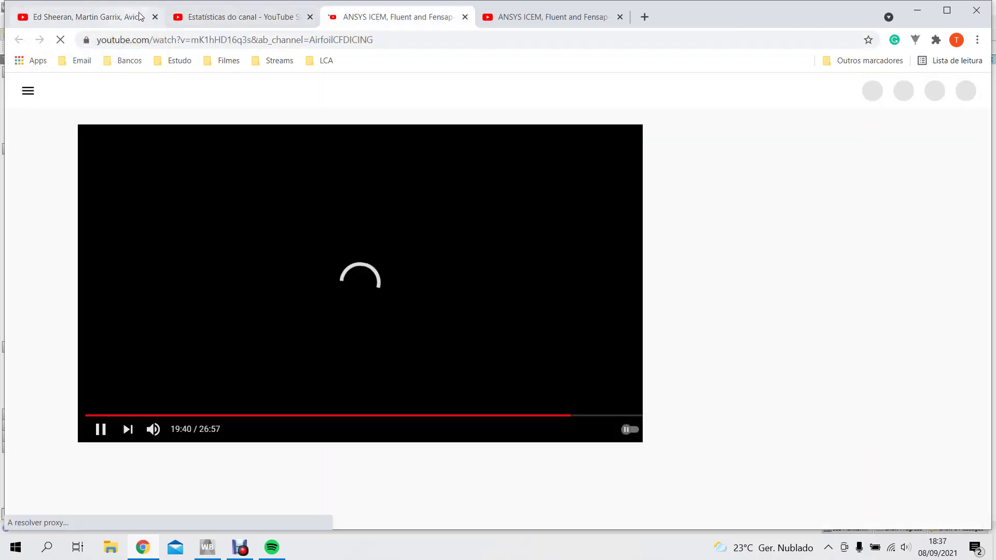
click(95, 429)
scroll(40, 353, down, 10)
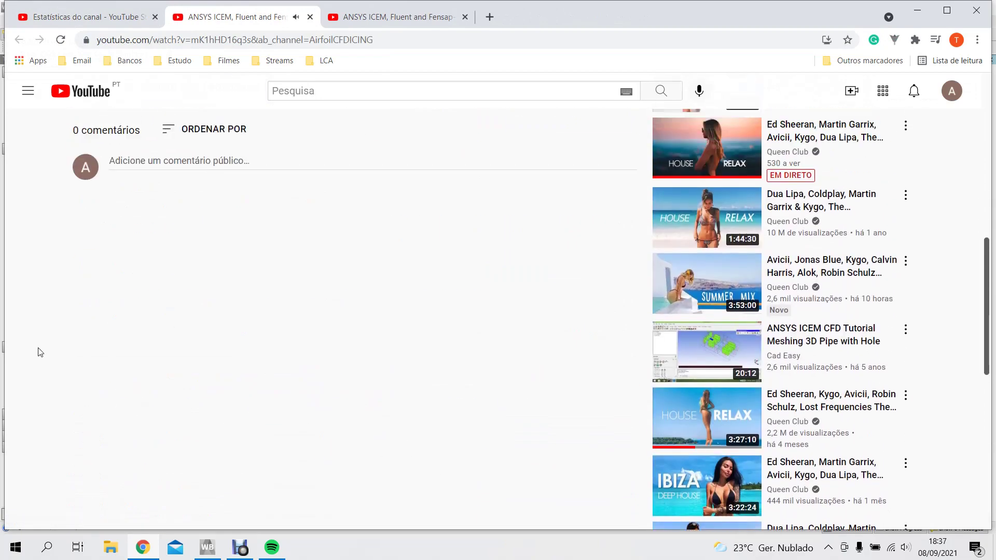
scroll(206, 186, up, 1)
click(150, 196)
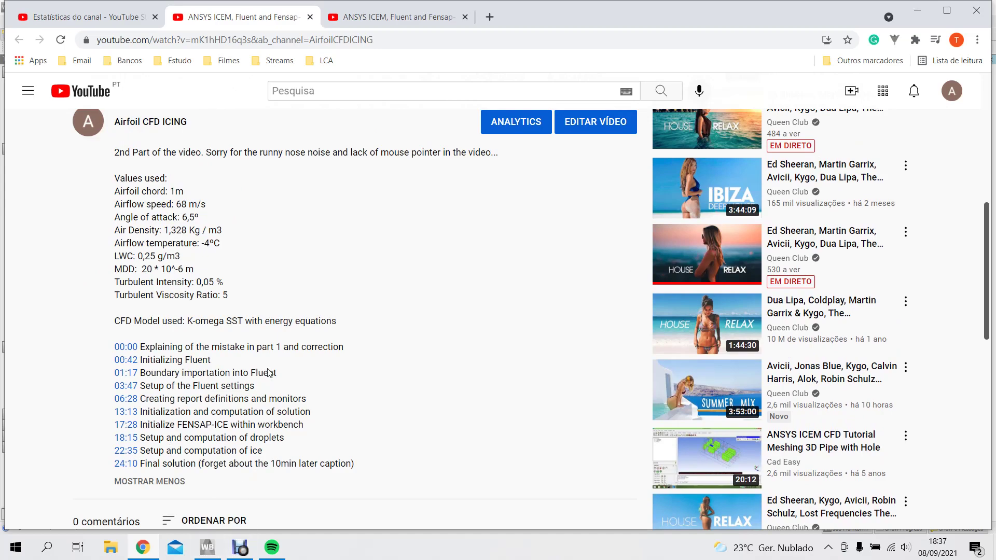
scroll(267, 370, up, 6)
Return to Workbench, open the icing system's Solution Ice cell, check its execution status and log, and close it.
click(207, 547)
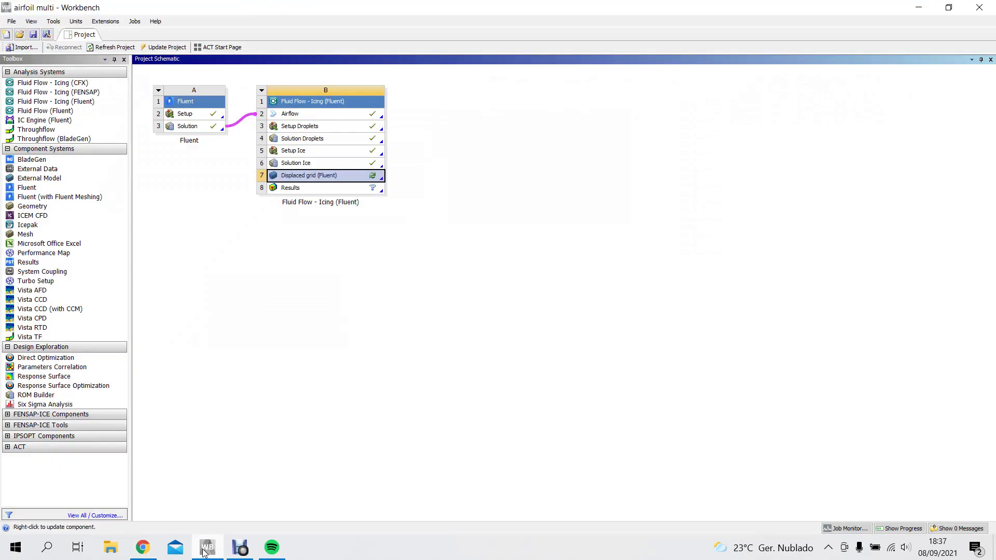
click(343, 167)
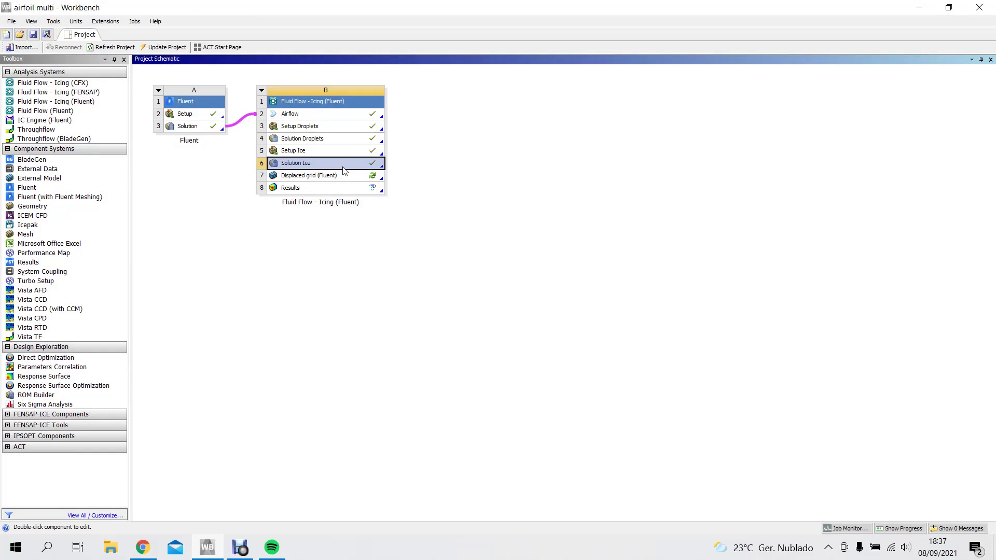
right_click(351, 170)
click(307, 165)
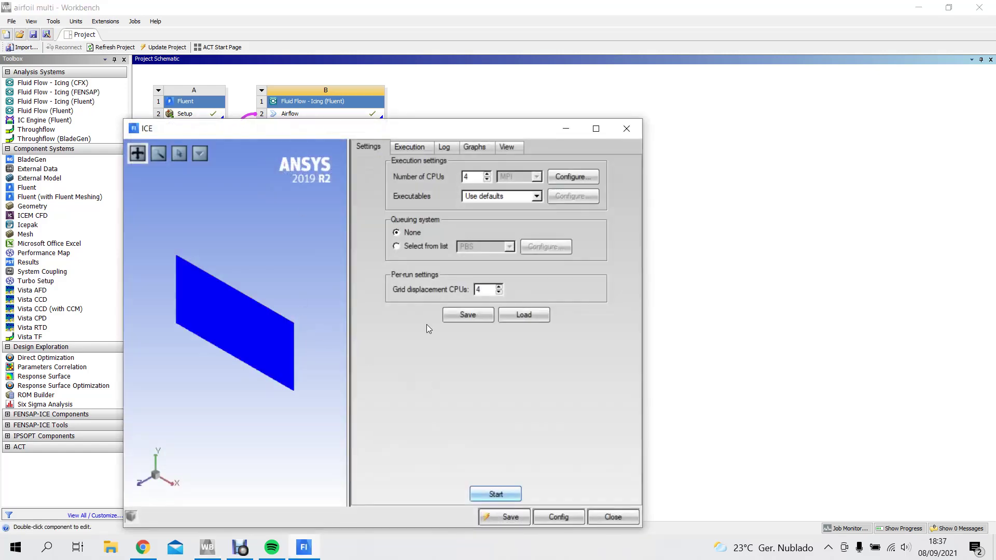
click(421, 149)
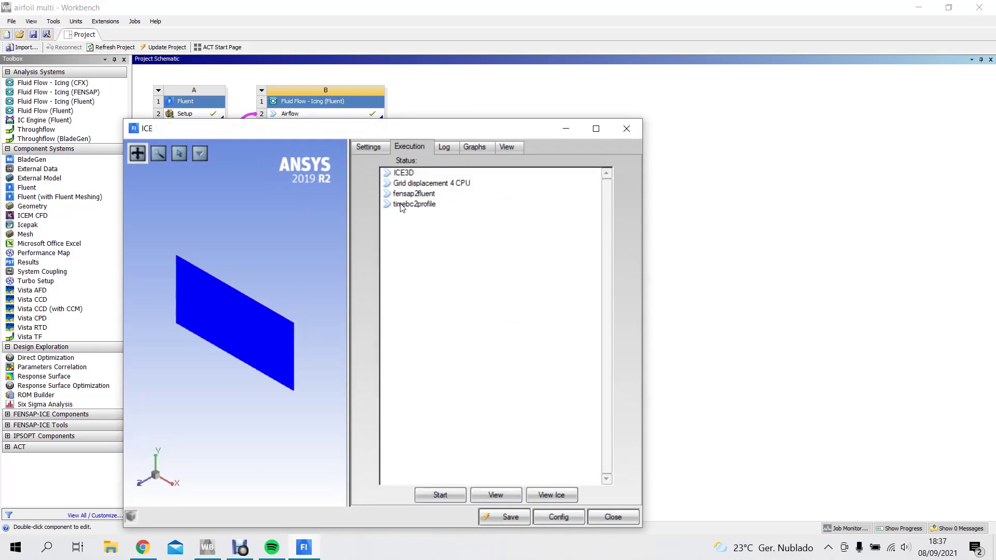
click(444, 147)
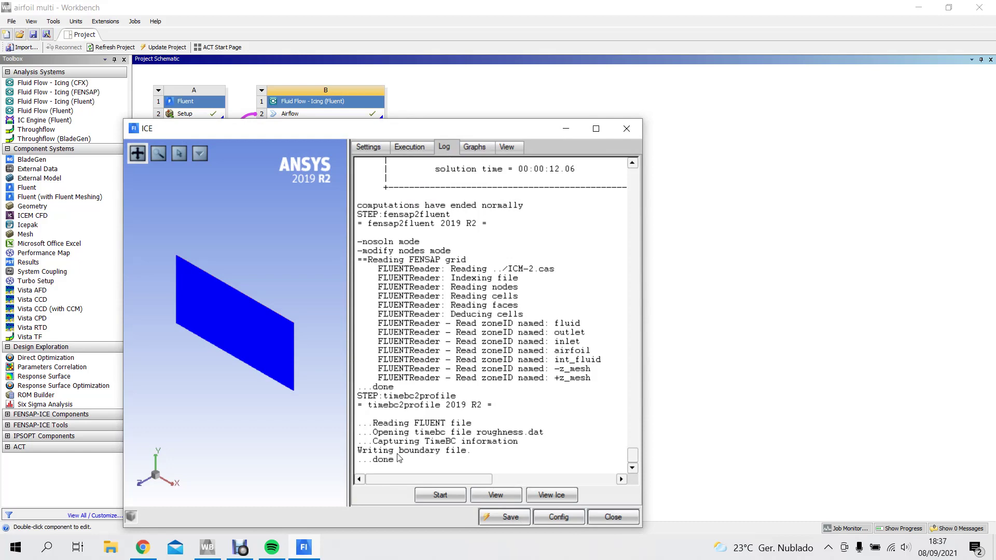
click(613, 518)
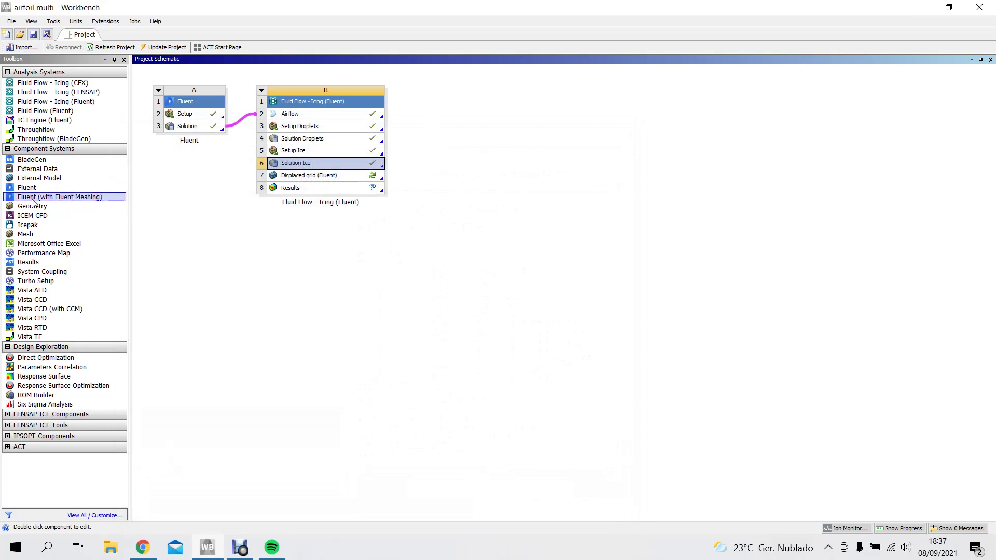
Add a standalone Fluent component system beside the icing system and update the Displaced grid (Fluent) cell.
drag(27, 187, 474, 120)
right_click(353, 178)
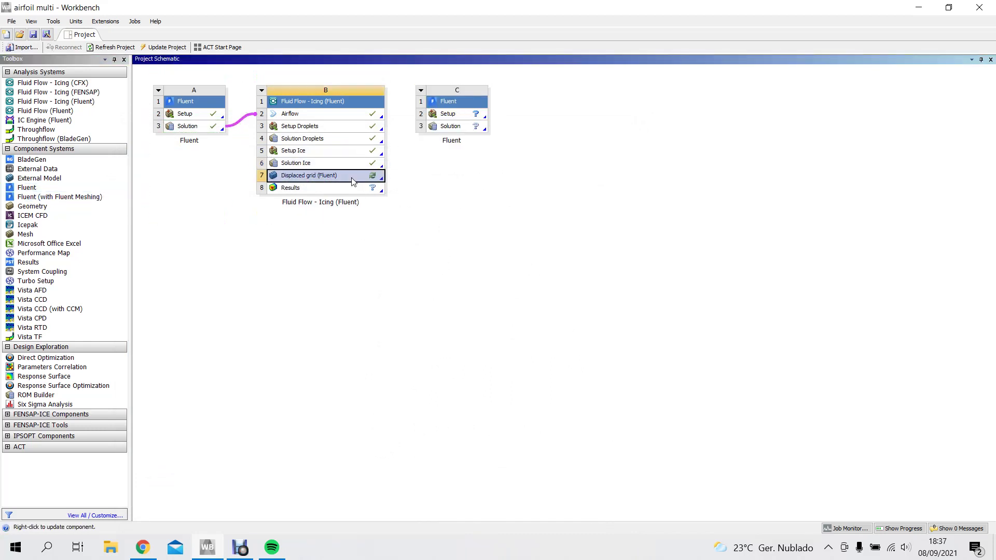
click(387, 237)
Link the icing system's Displaced grid (Fluent) cell to the Setup and Solution cells of the new Fluent system.
drag(346, 178, 450, 114)
drag(330, 178, 459, 132)
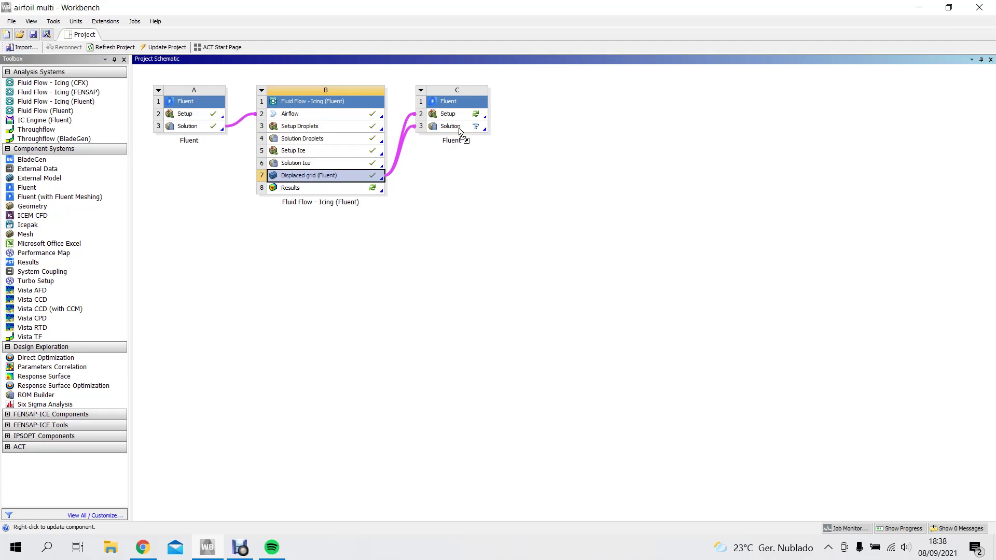
click(240, 547)
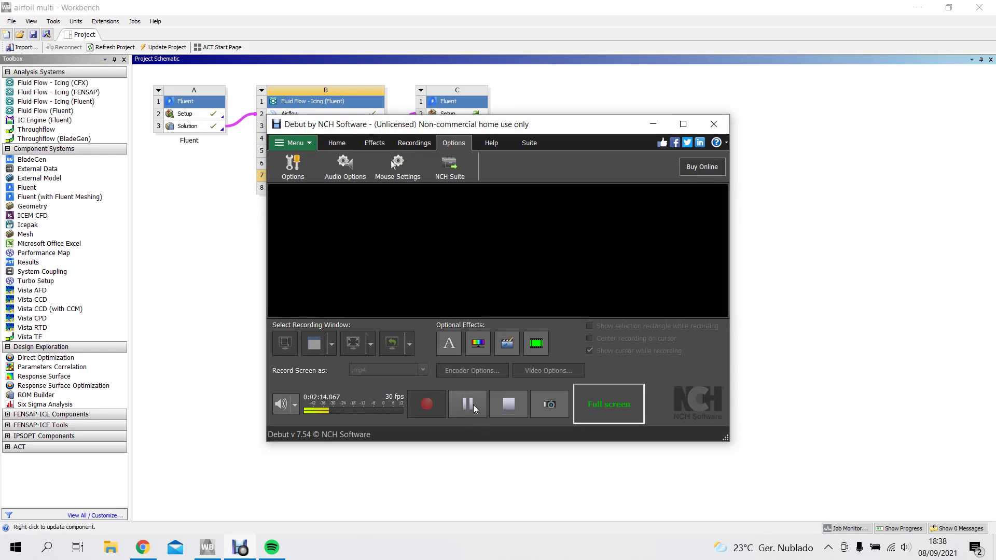
click(469, 404)
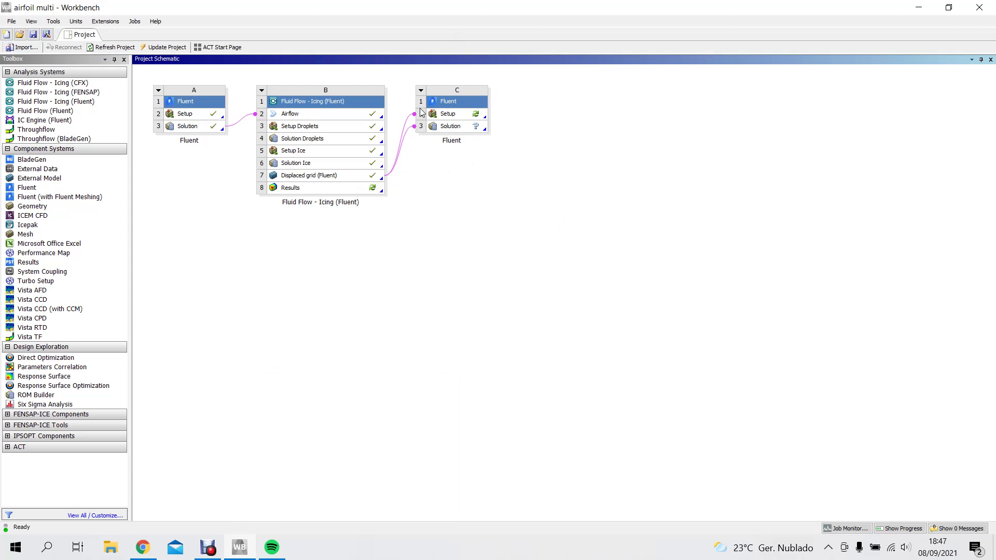
Save the project and open the new Fluent system's Setup in Fluent with double precision and parallel processing.
click(33, 35)
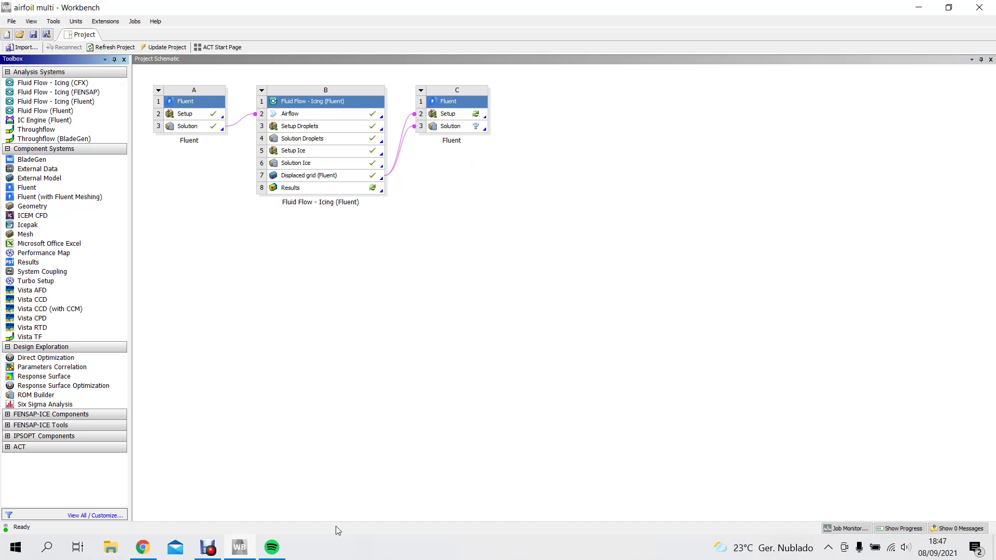
double_click(460, 115)
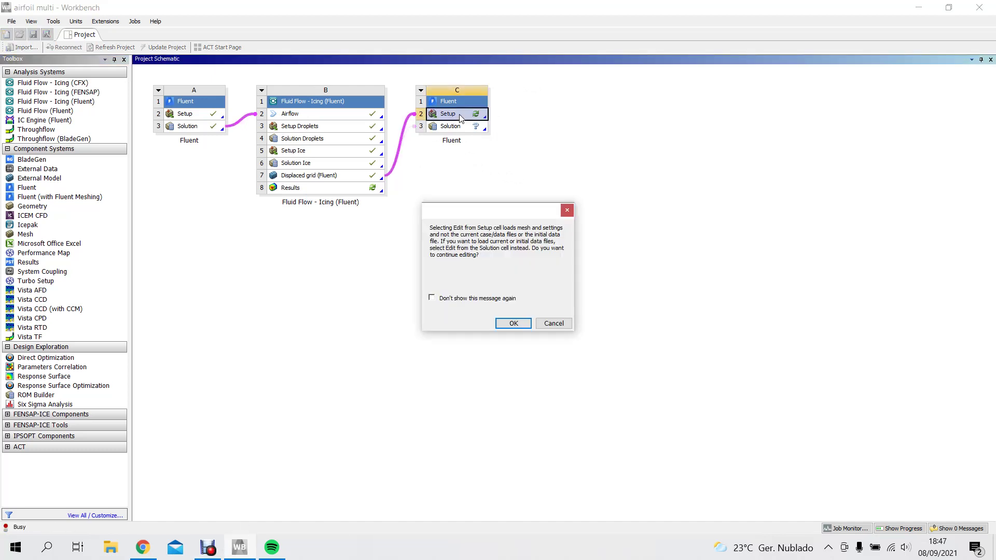
click(513, 324)
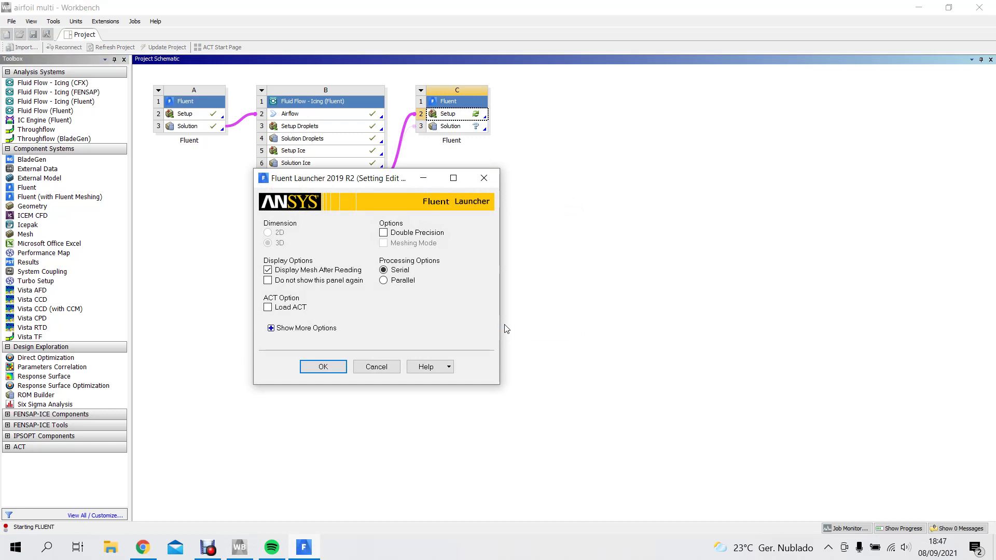
click(410, 280)
click(415, 233)
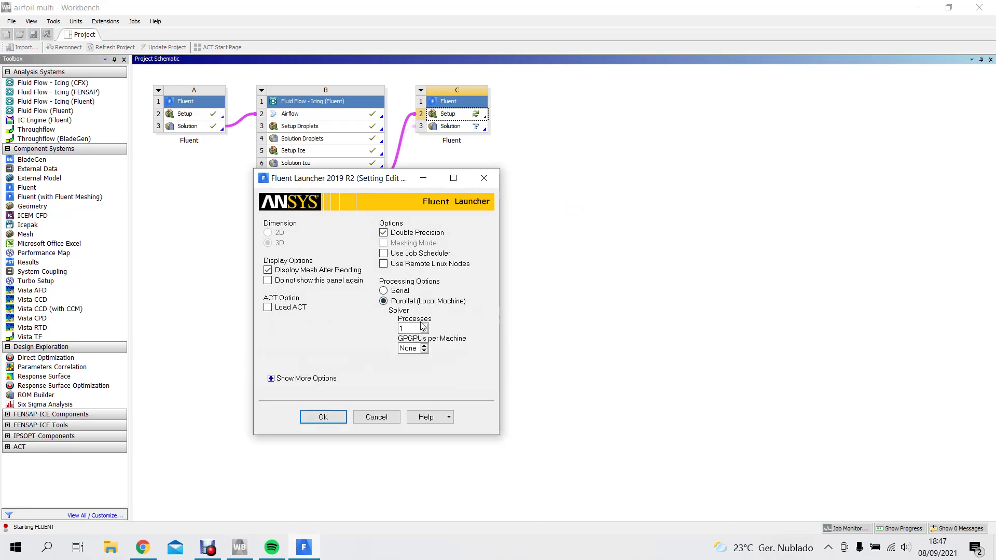
click(323, 417)
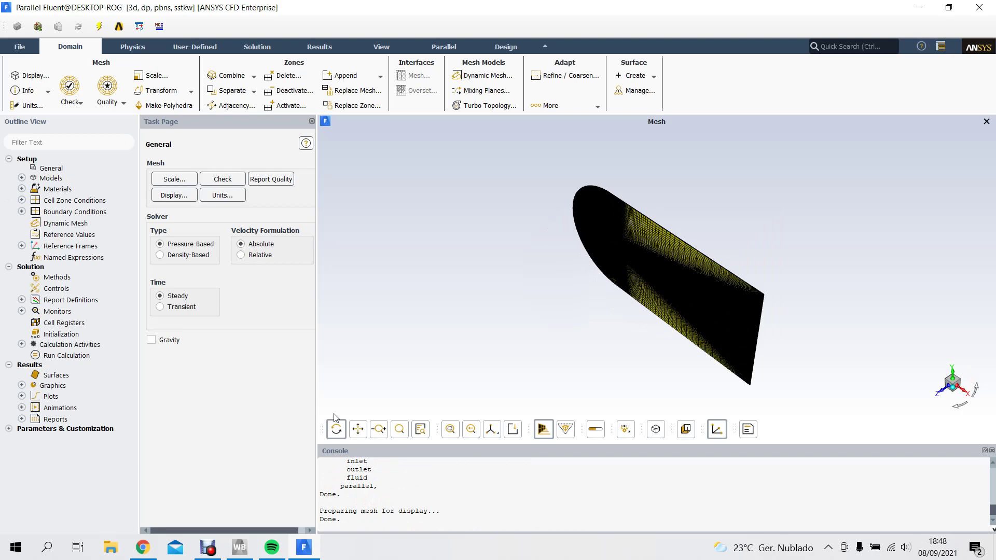
drag(621, 269, 586, 284)
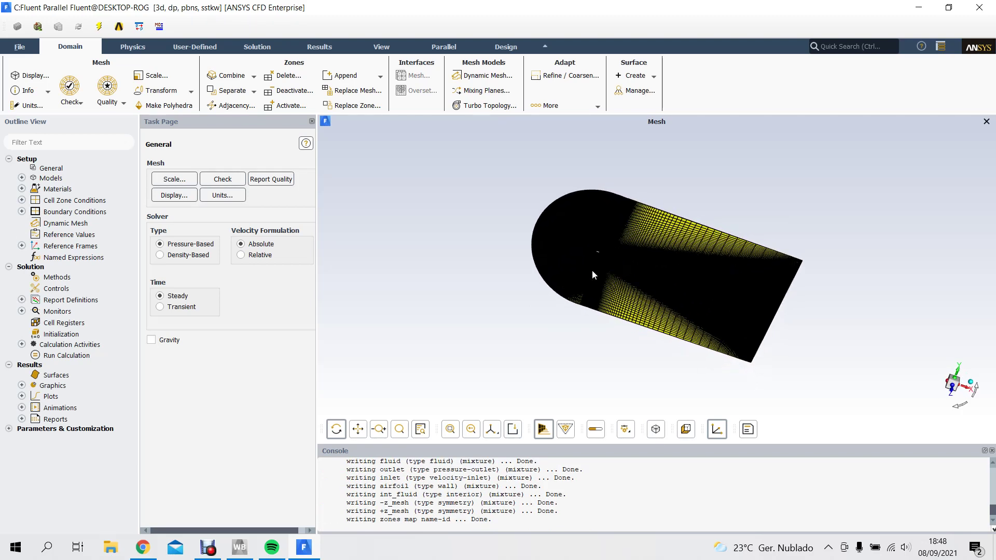
click(589, 269)
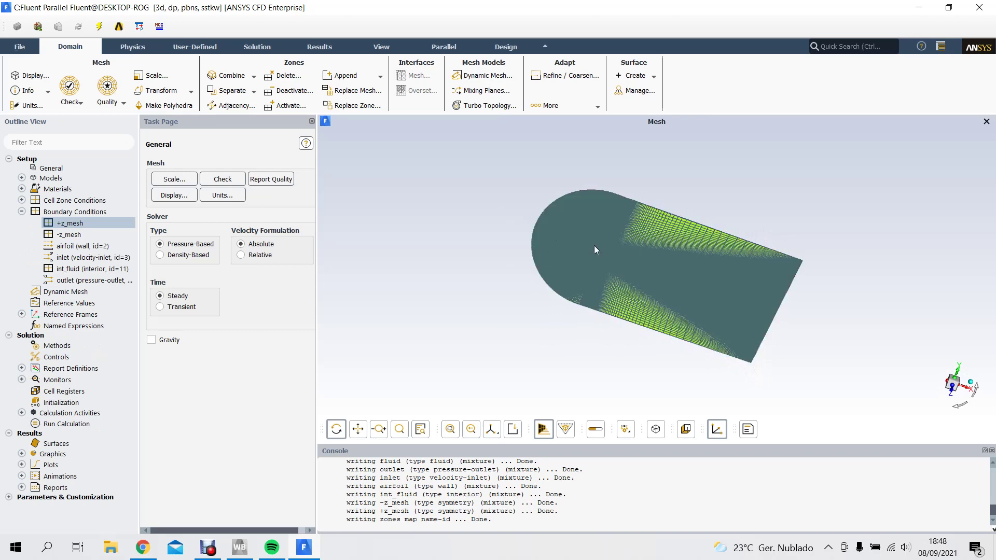
scroll(593, 245, down, 4)
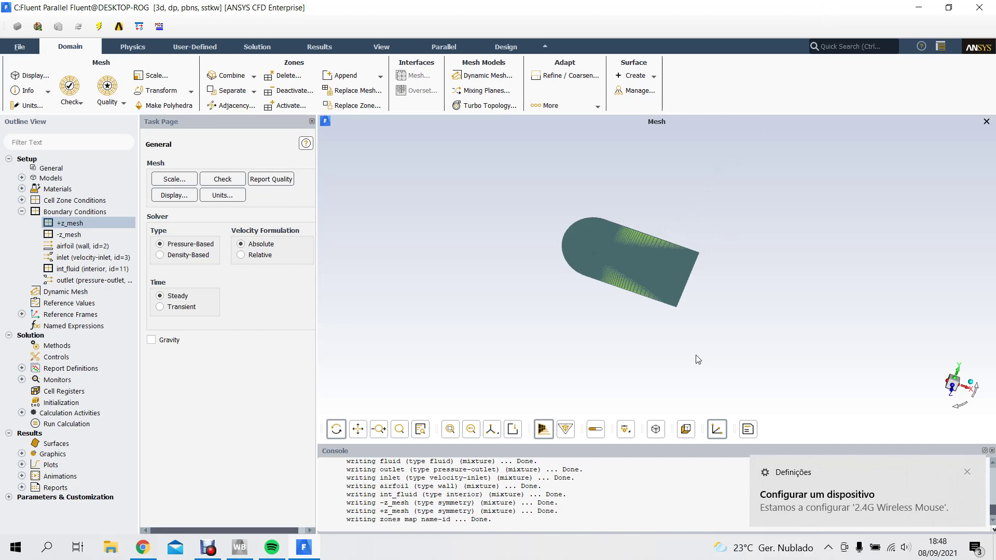
Read the roughness profile file rough.prof from the project's dp0\ICING\ACT\run_ICE folder.
click(19, 48)
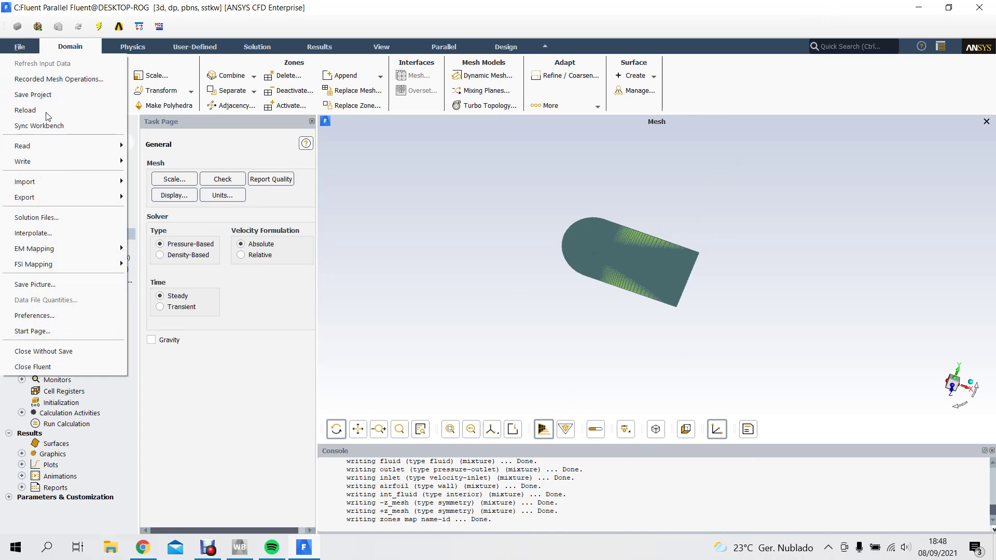
mouse_move(30, 151)
click(166, 212)
click(571, 176)
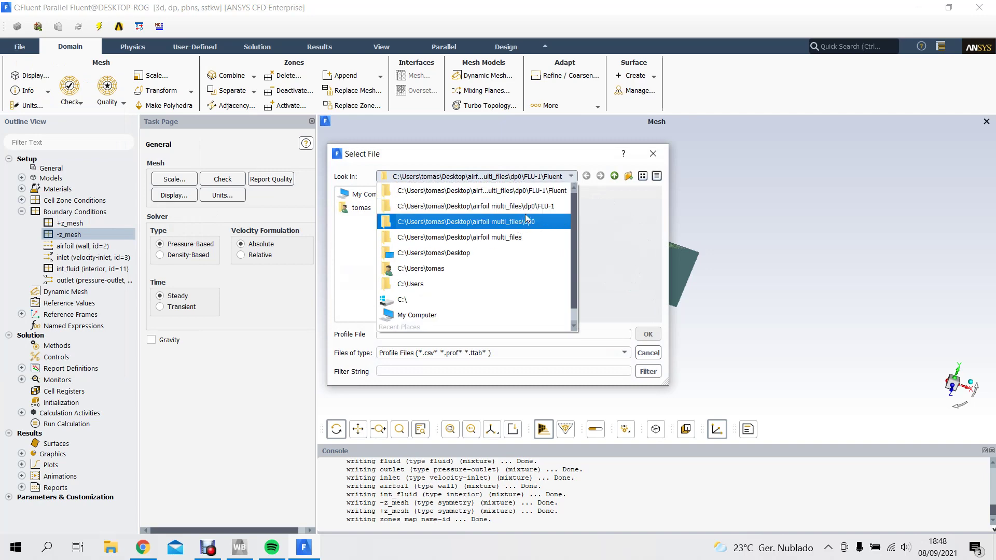
click(525, 218)
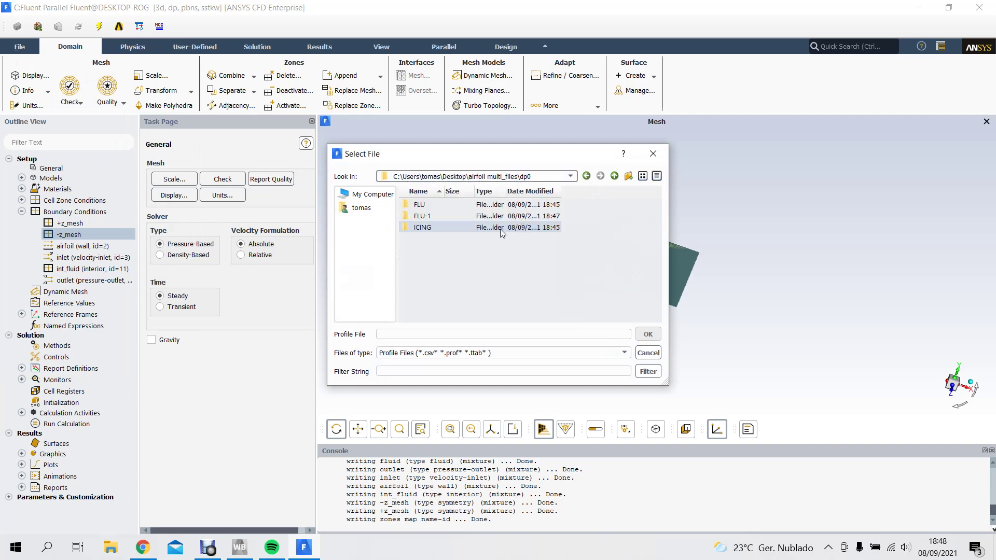
double_click(437, 227)
double_click(421, 204)
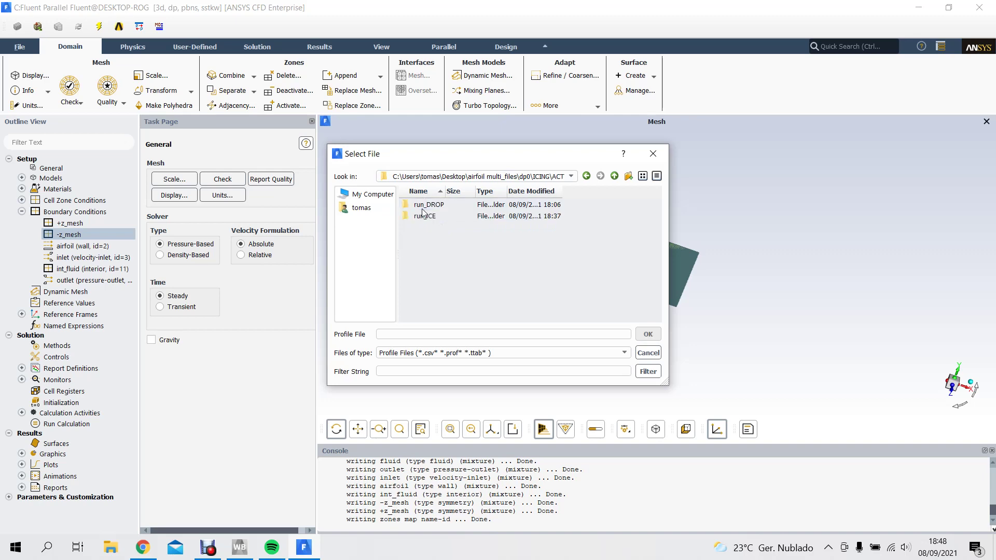
click(423, 213)
double_click(434, 214)
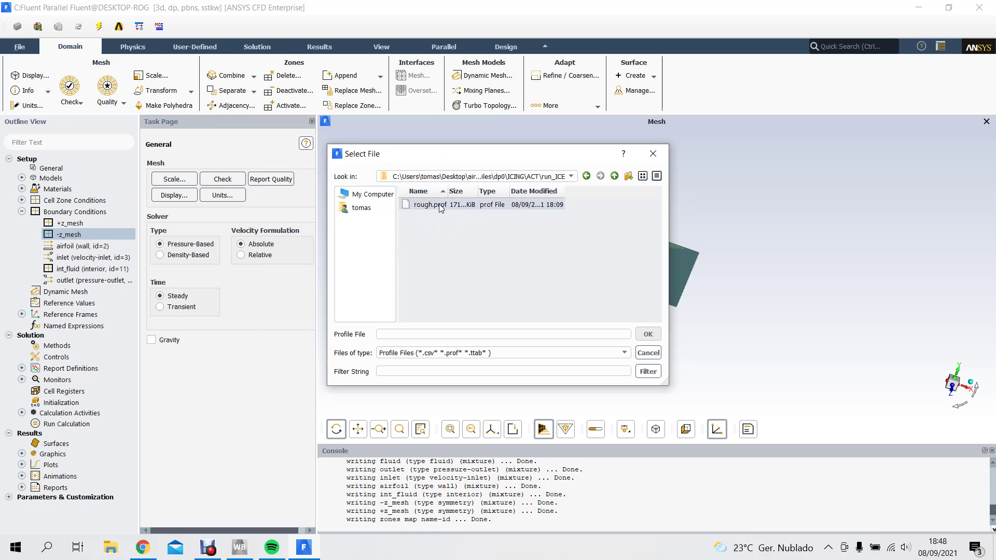
click(442, 206)
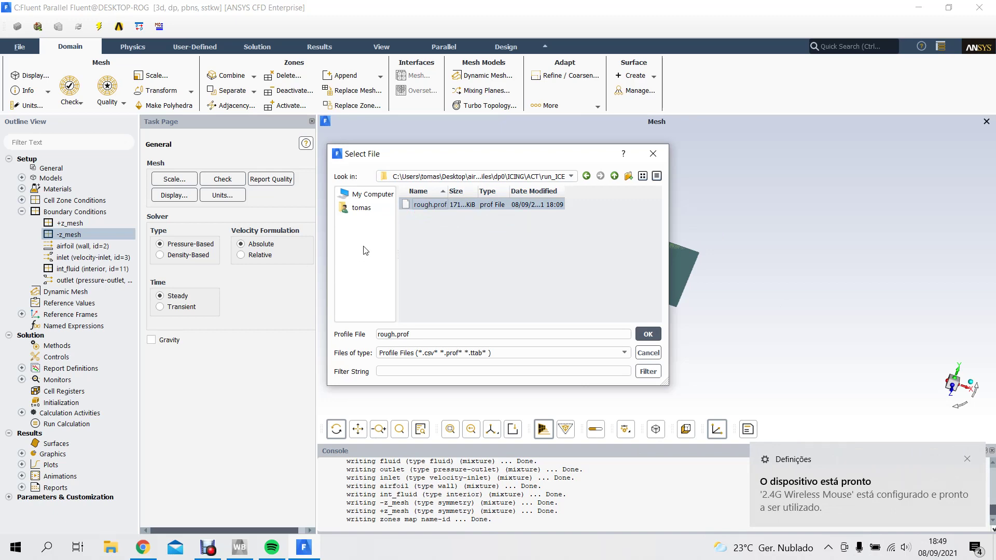
click(656, 335)
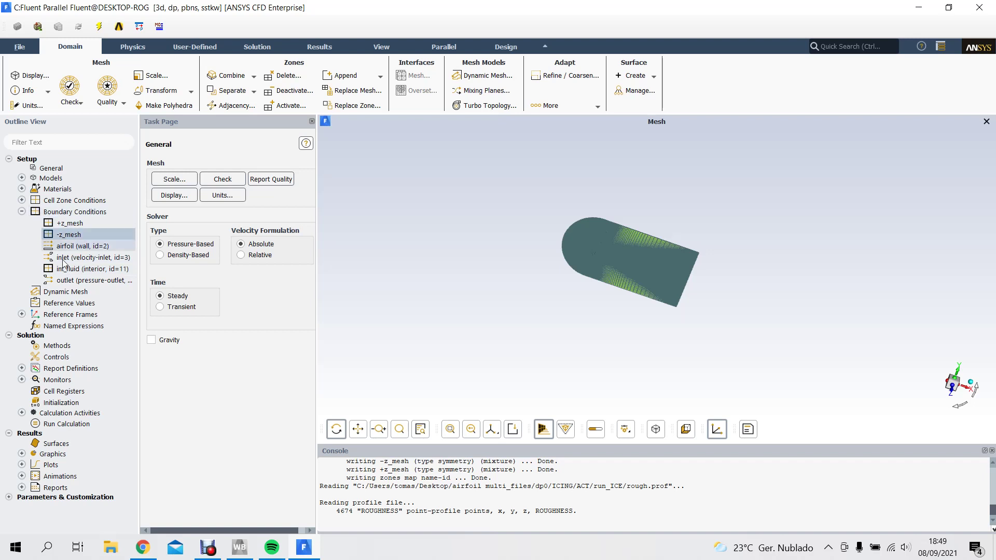
Set the airfoil wall to High Roughness (Icing) using the ICE3D Roughness File option with the ROUGHNESS ROUGHNESS profile as variable roughness.
click(87, 246)
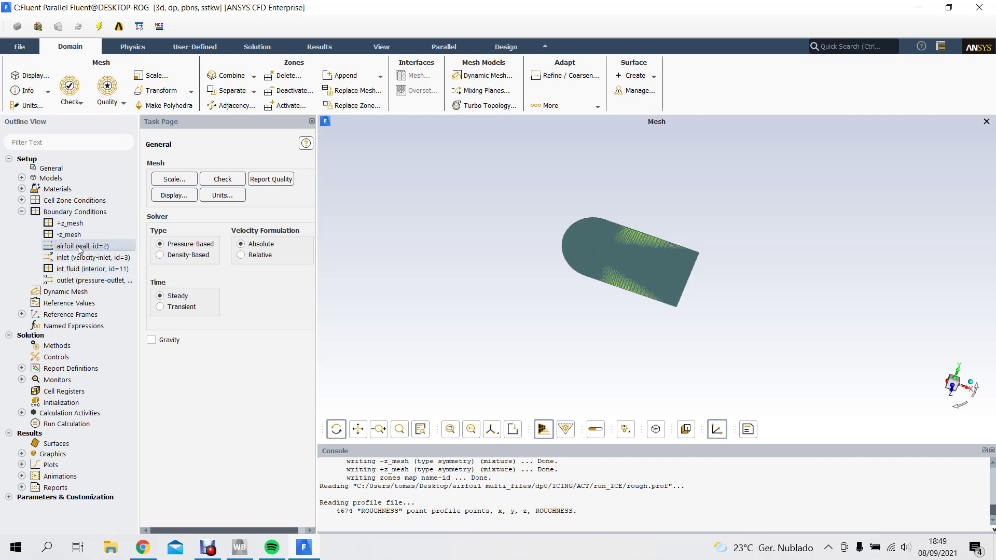
right_click(78, 247)
click(97, 255)
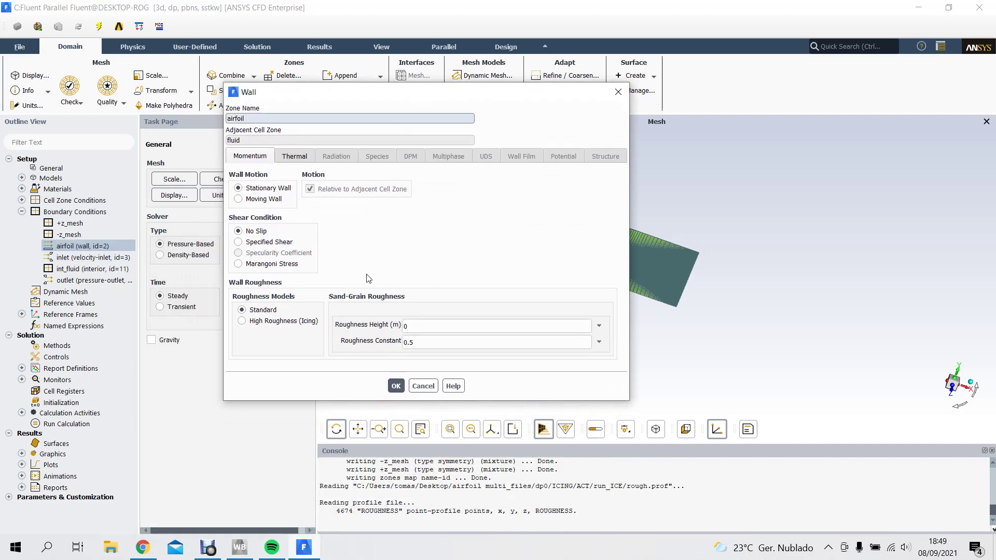
click(274, 319)
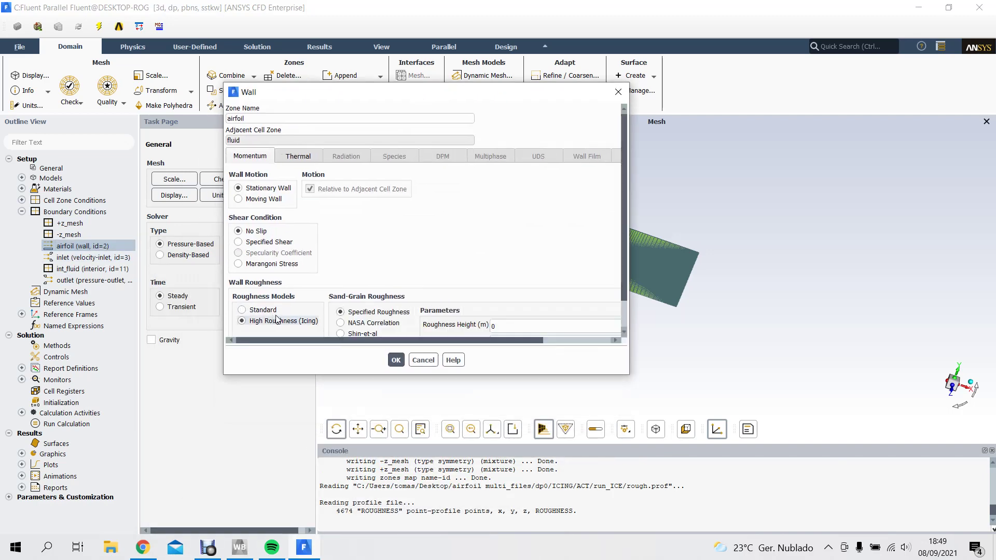
scroll(547, 269, down, 1)
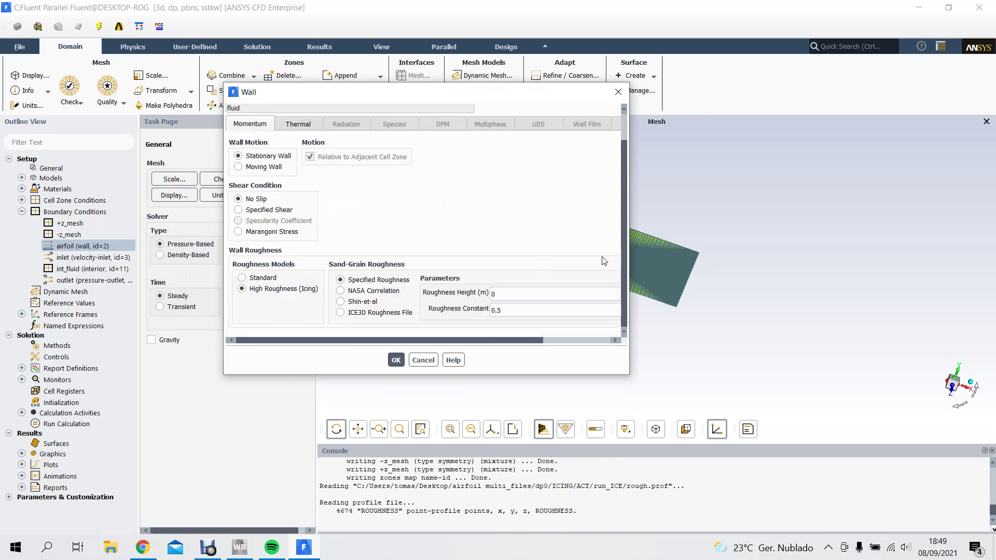
click(363, 313)
click(680, 325)
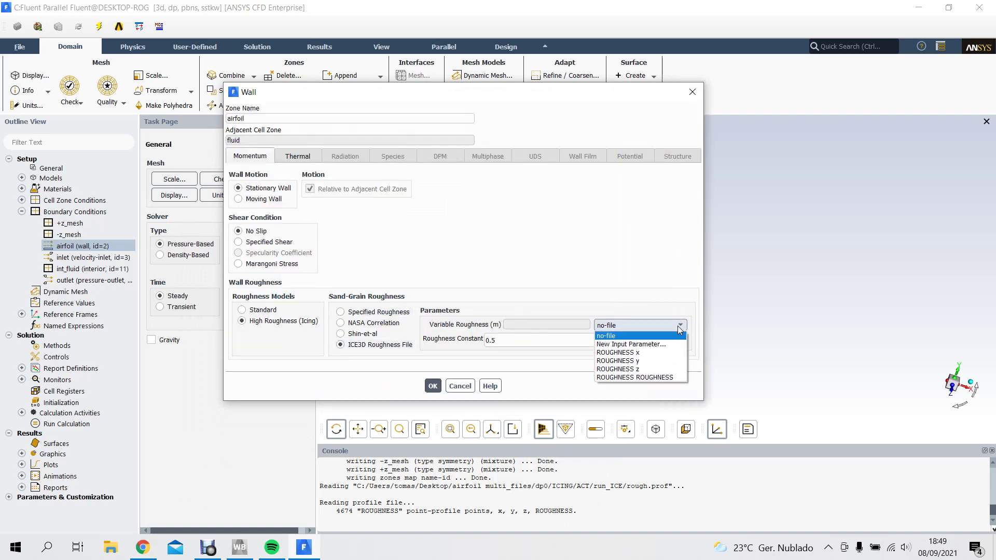
click(637, 377)
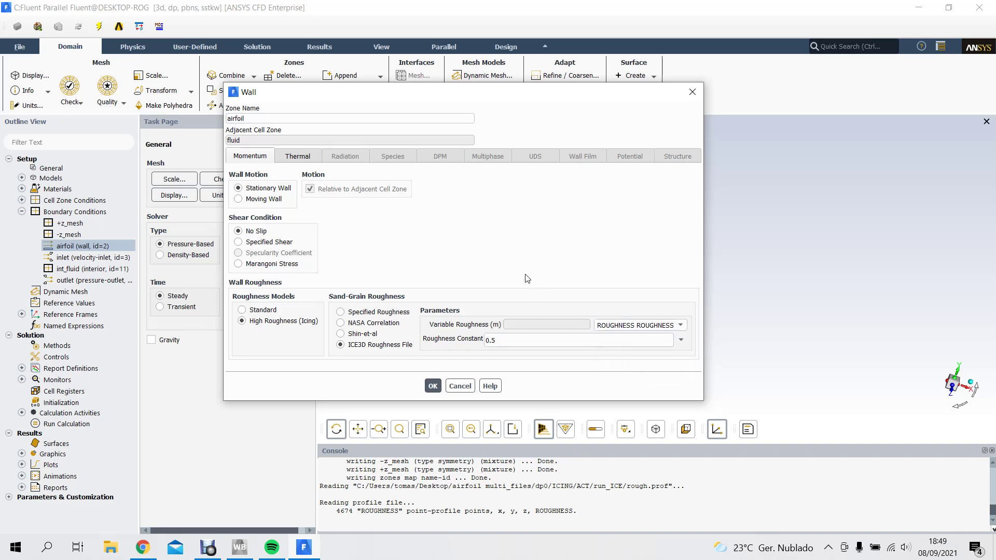
click(299, 156)
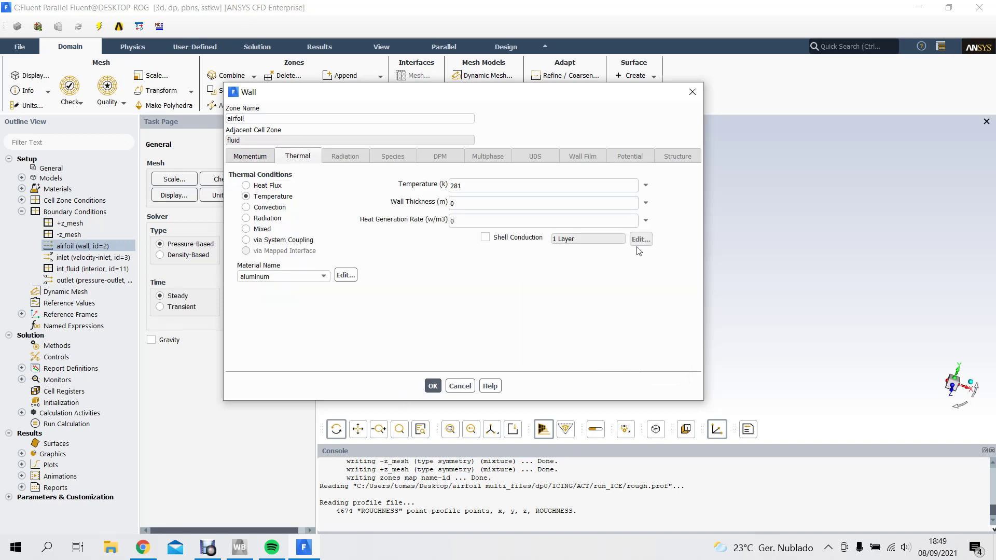
click(432, 387)
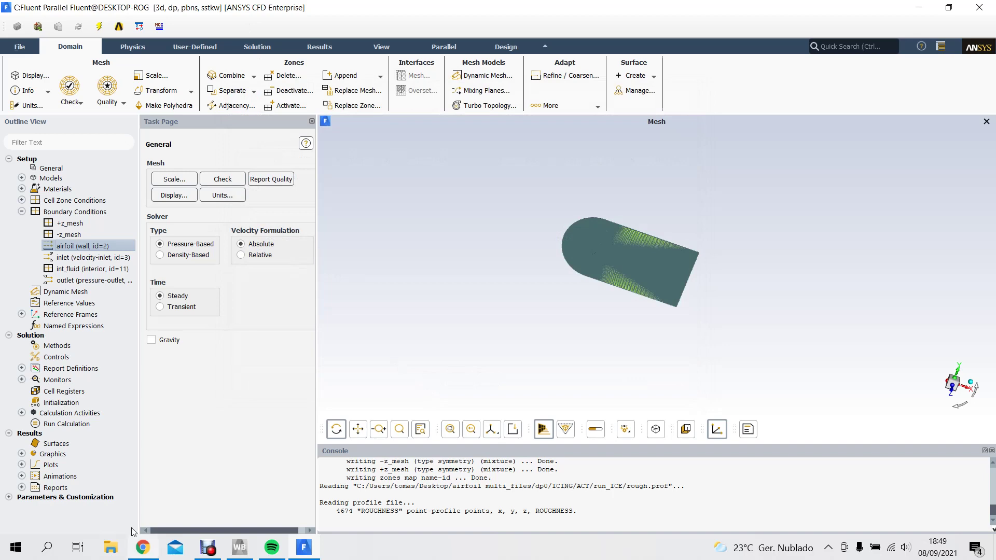
Examine the displaced mesh close to the airfoil and the solution initialization settings.
click(239, 547)
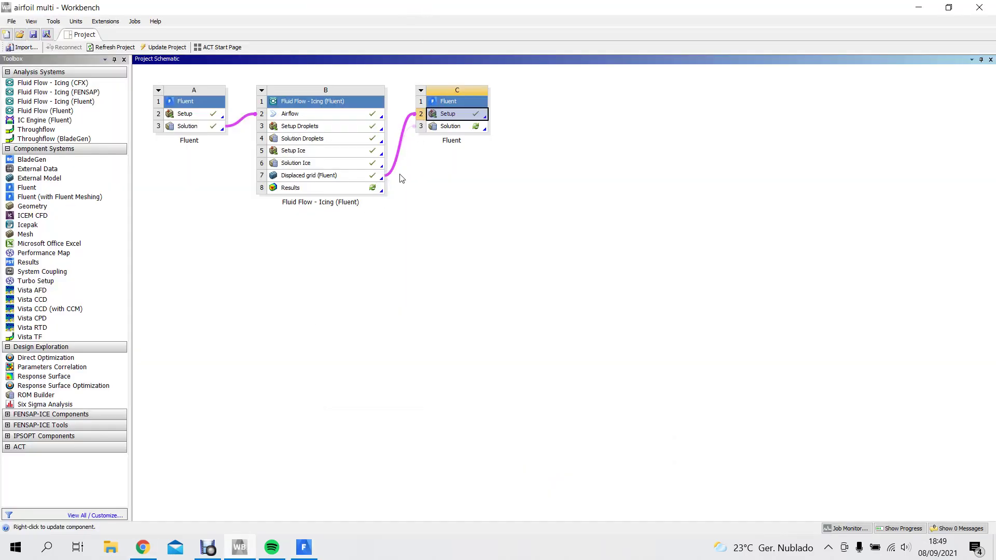
click(303, 547)
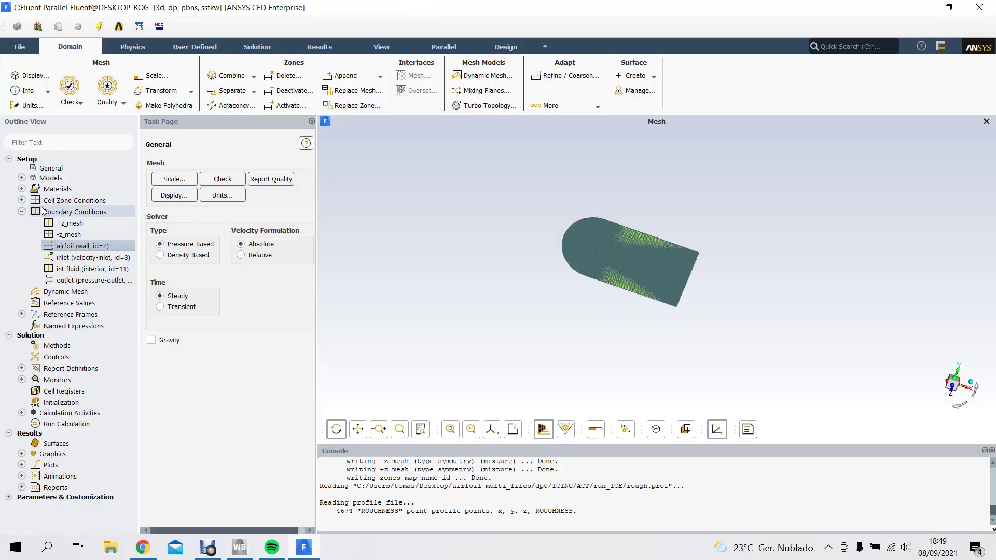
click(22, 212)
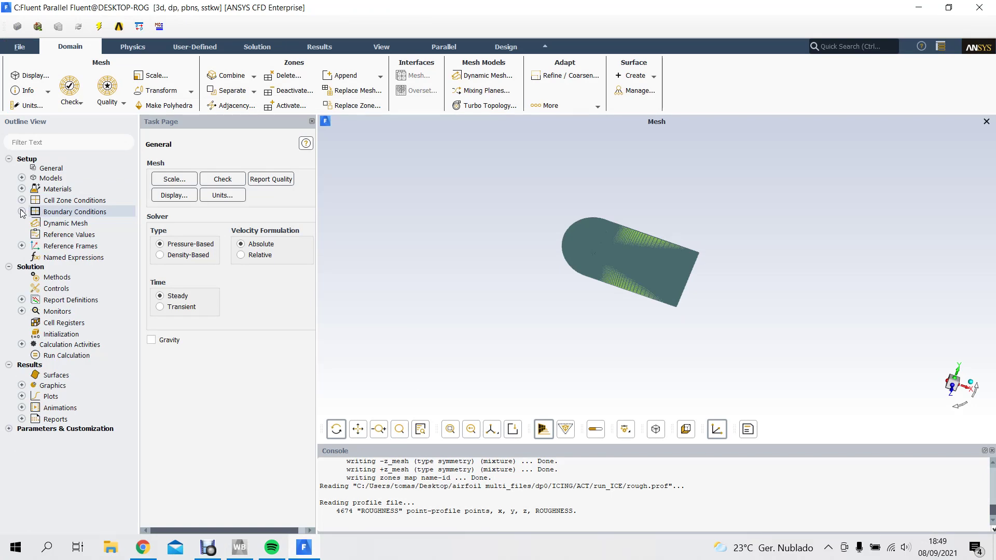
scroll(593, 253, up, 6)
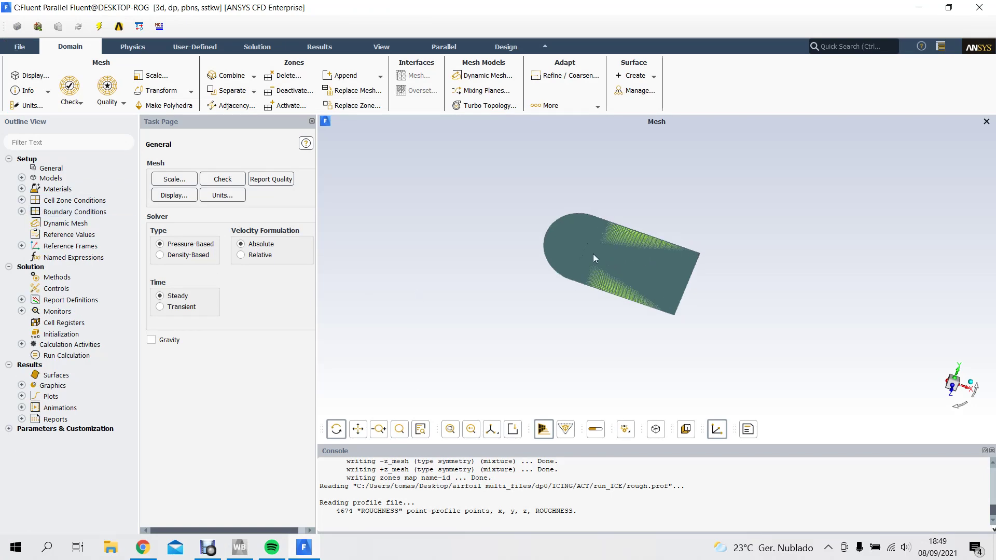
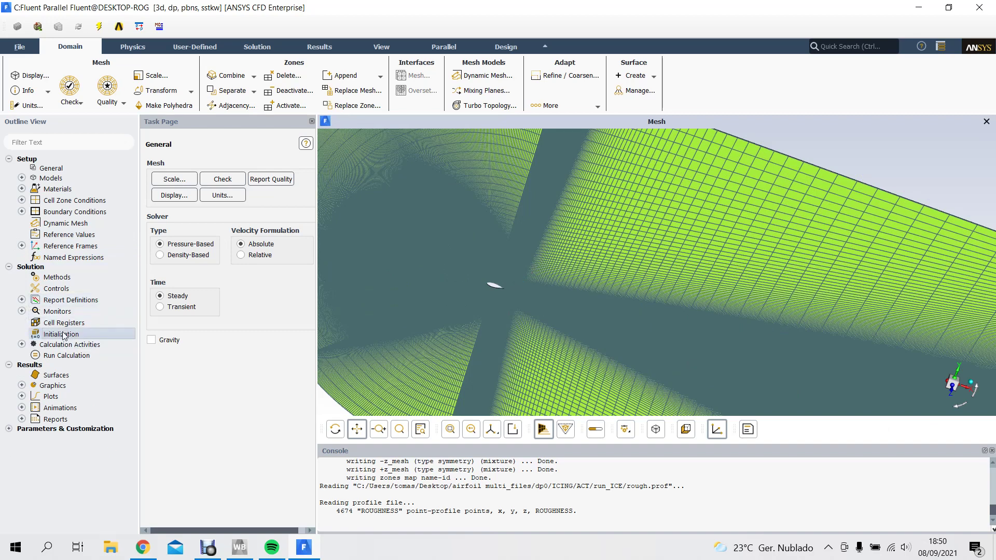
click(63, 334)
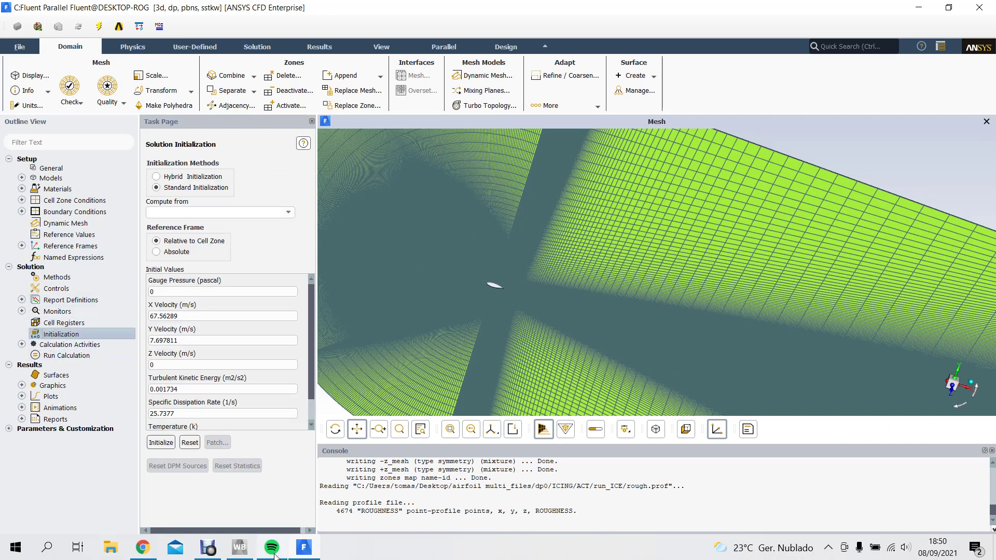
Quit the Fluent setup session and open the Solution cell of the new Fluent system from Workbench.
click(248, 549)
click(248, 549)
click(983, 6)
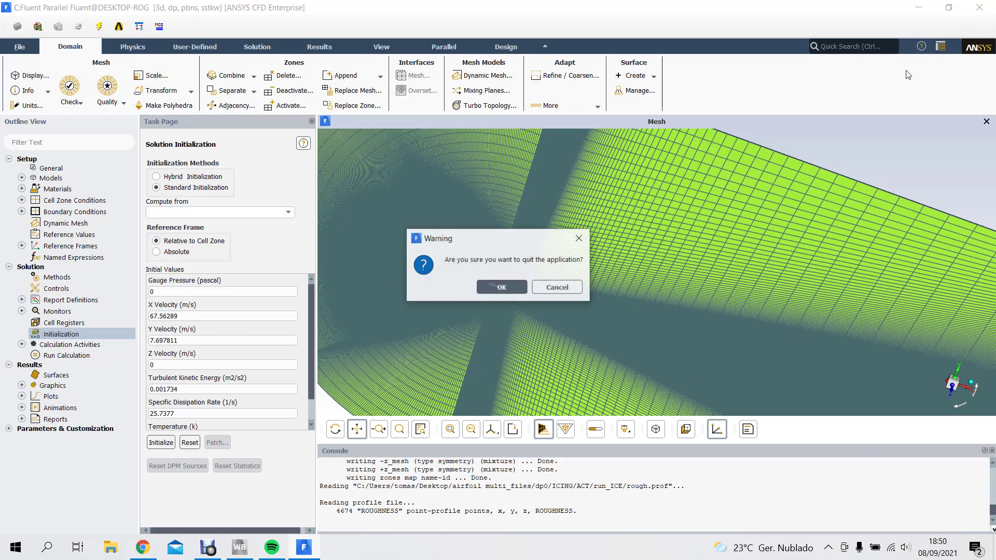
click(508, 287)
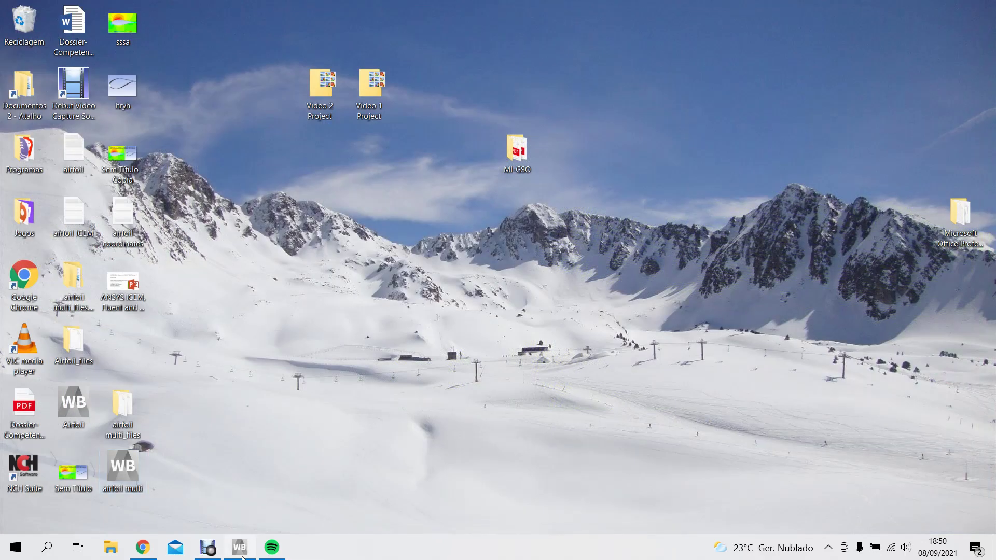
click(242, 556)
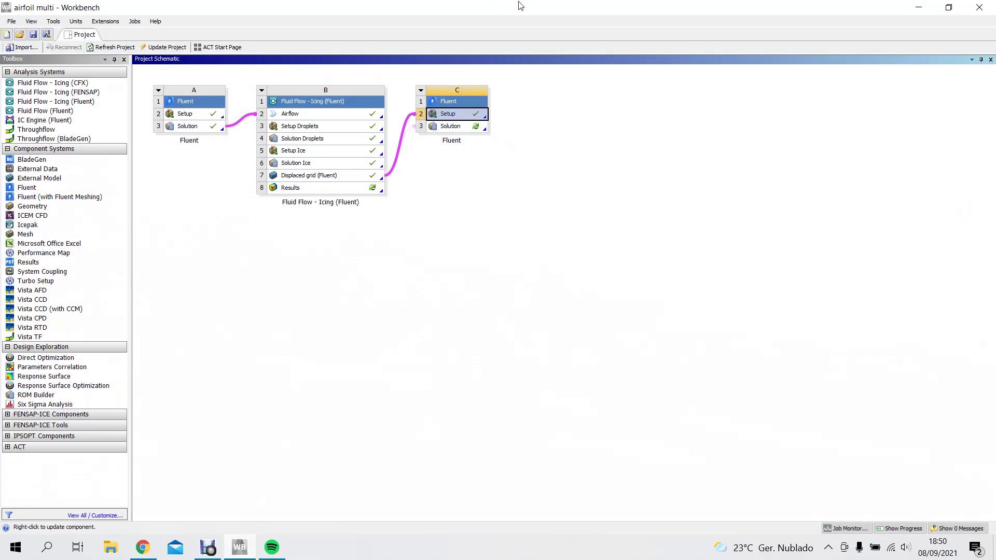
double_click(453, 127)
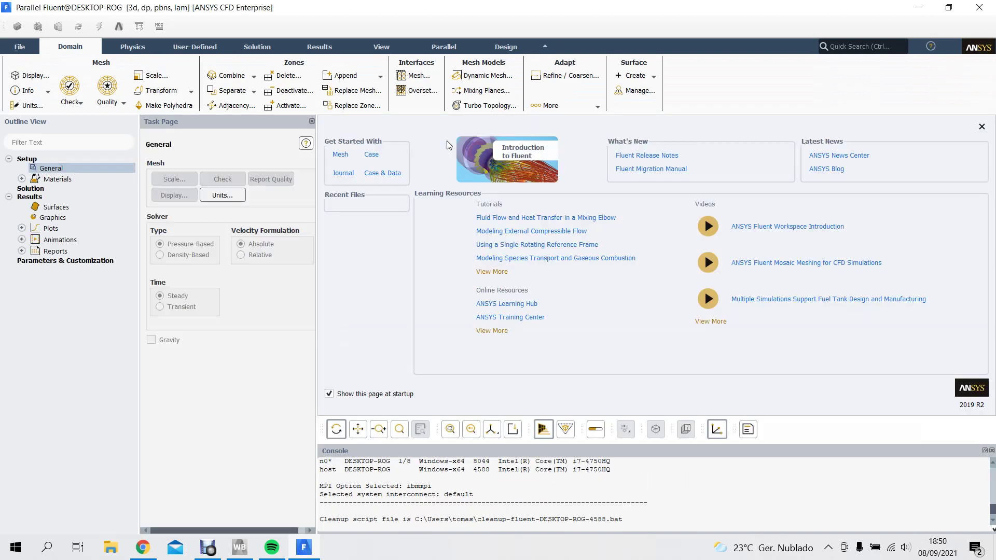
click(982, 126)
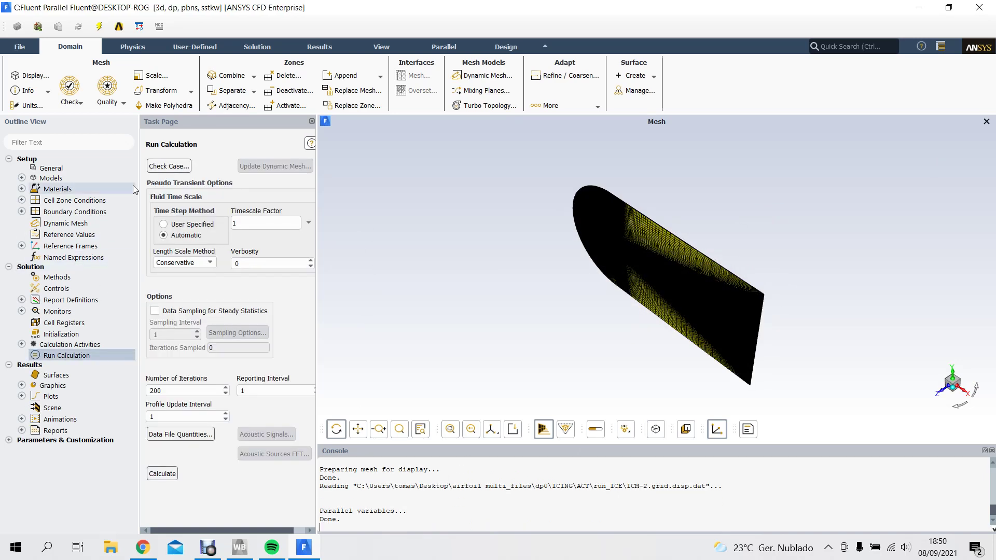
Initialize the solution with Standard Initialization, computing the initial values from the inlet.
click(72, 334)
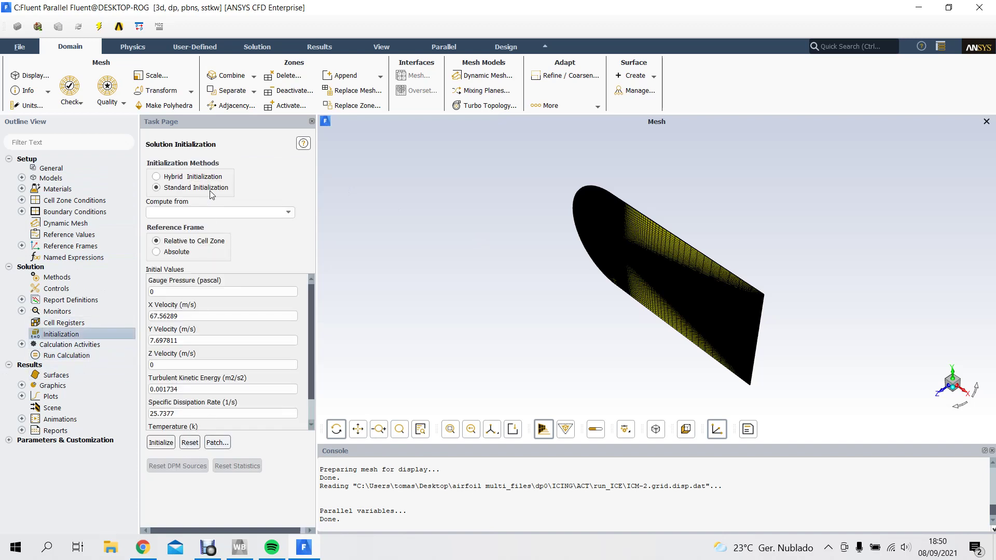
click(286, 212)
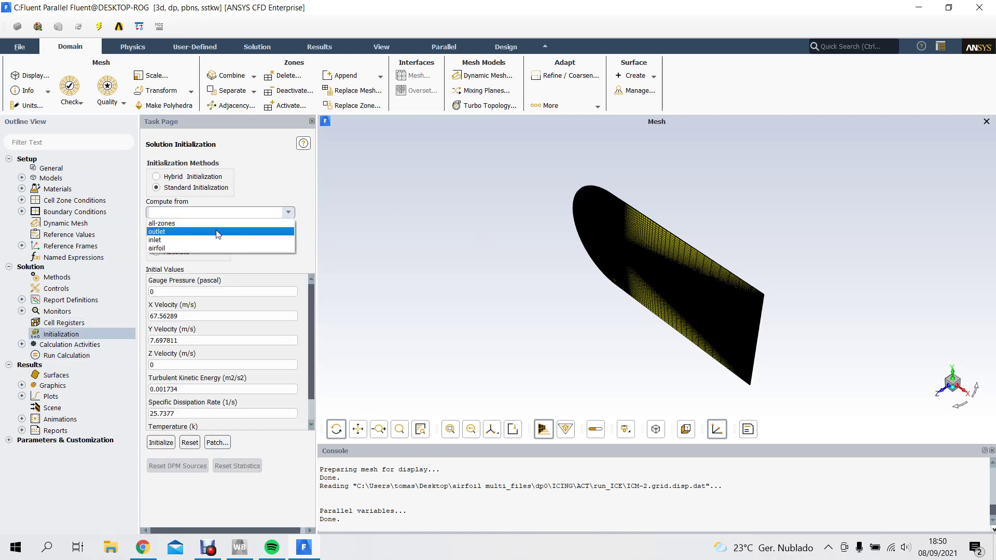
click(187, 240)
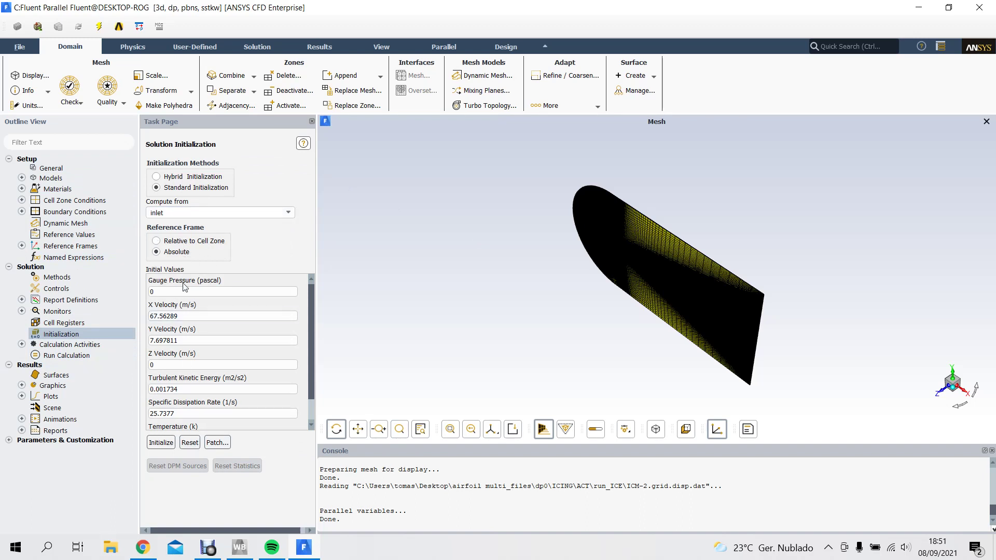
scroll(190, 386, down, 1)
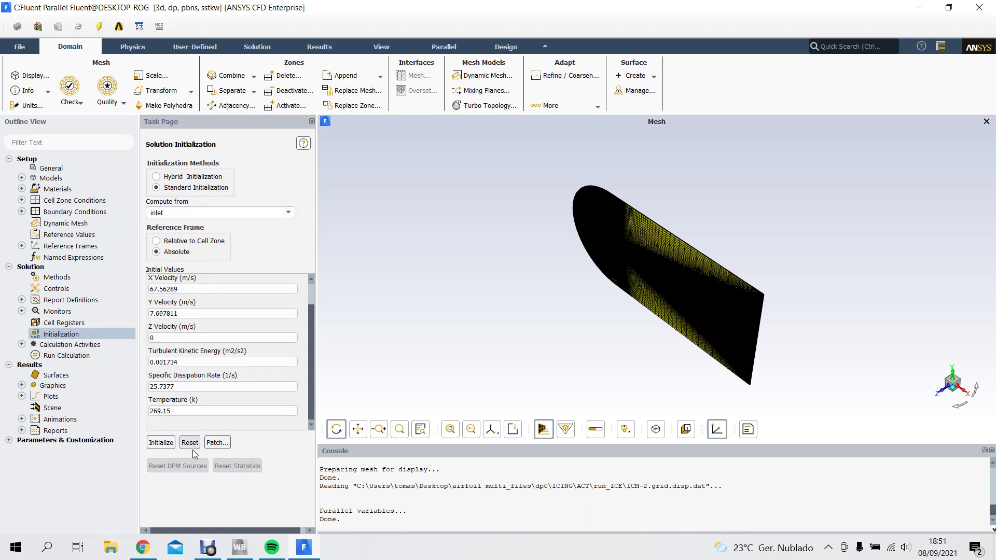
click(160, 446)
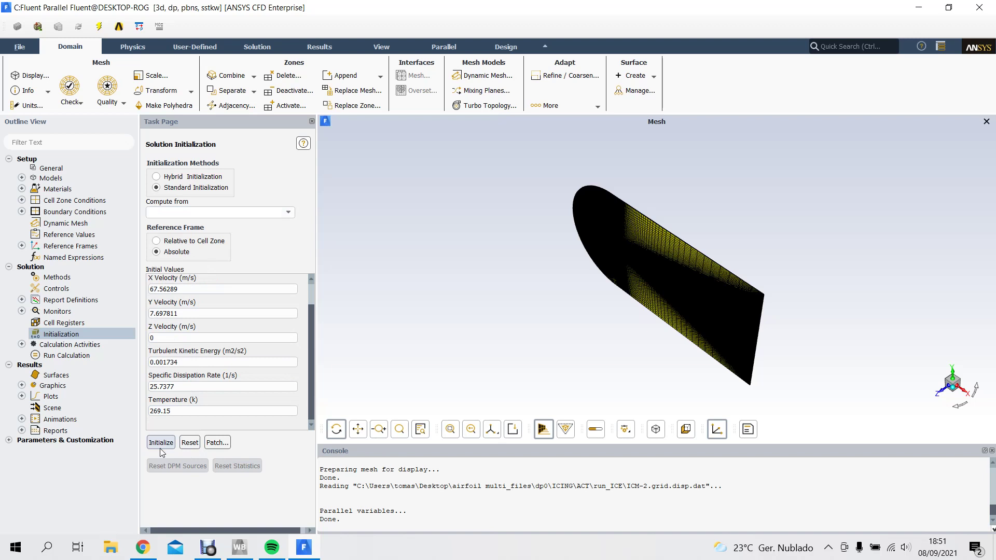
Run a case check and calculate the solution for 200 iterations.
click(66, 355)
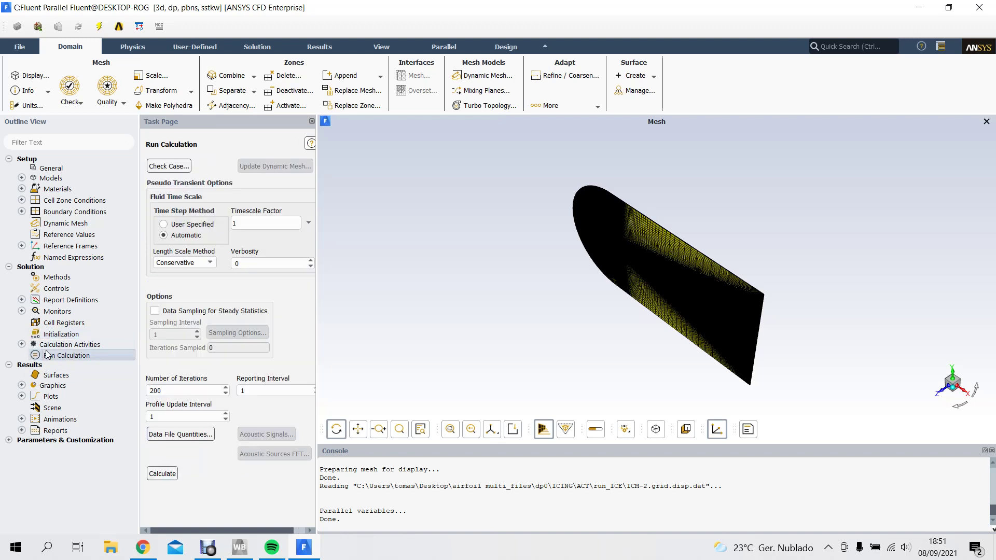
click(175, 167)
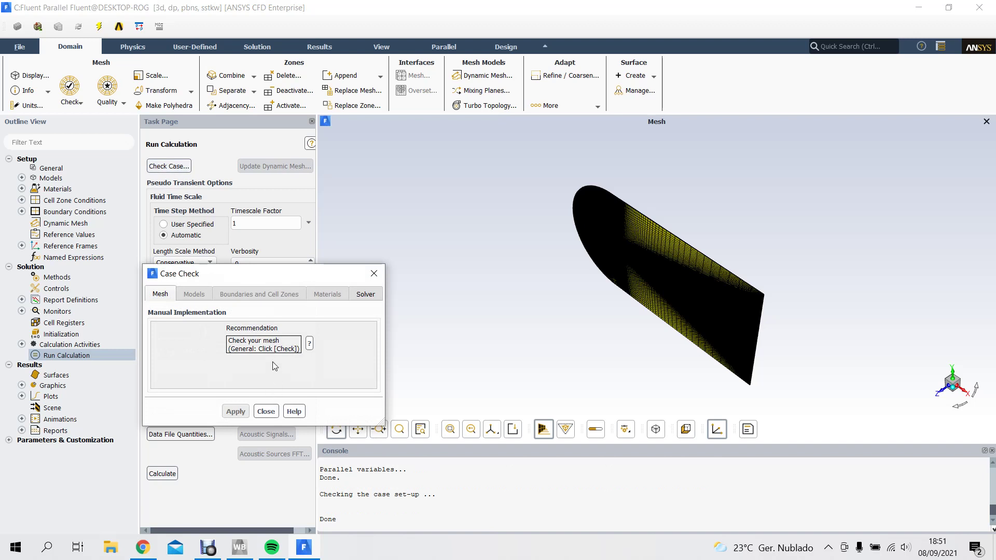
click(266, 411)
click(169, 475)
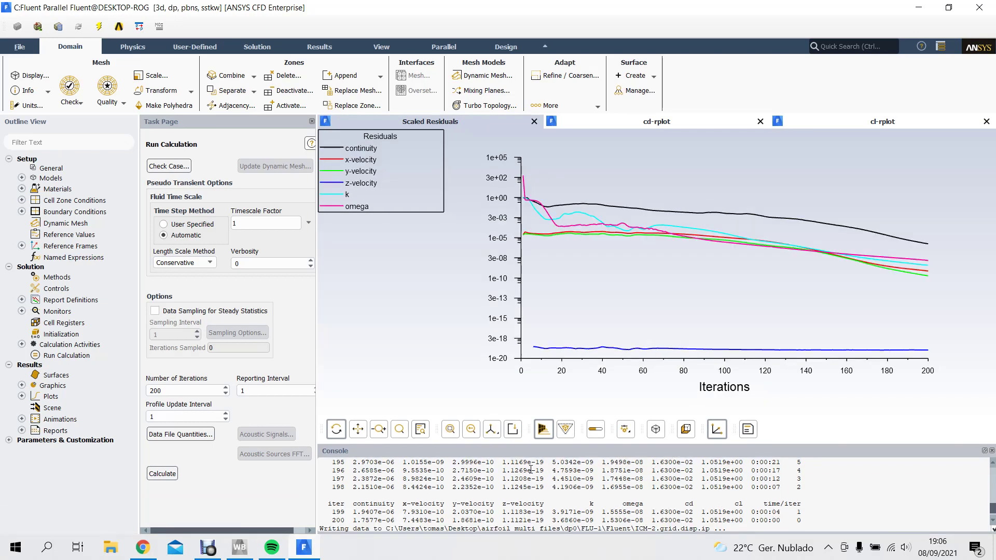
Switch to Chrome and view the residuals plot at 16:38 of the "ANSYS ICEM, Fluent and Fensap-Ice Tutorial (Part 2)" video in full screen.
click(142, 548)
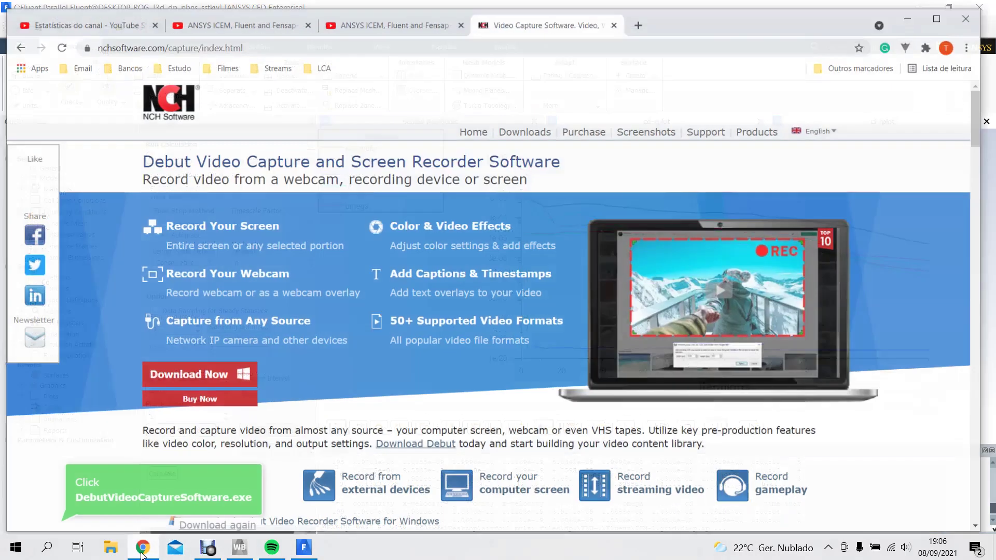
click(257, 17)
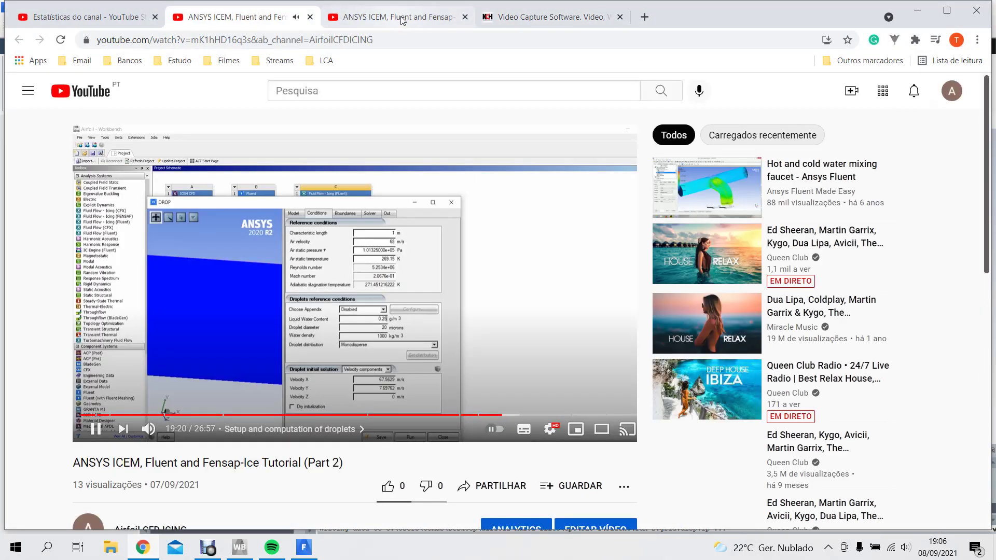
click(373, 338)
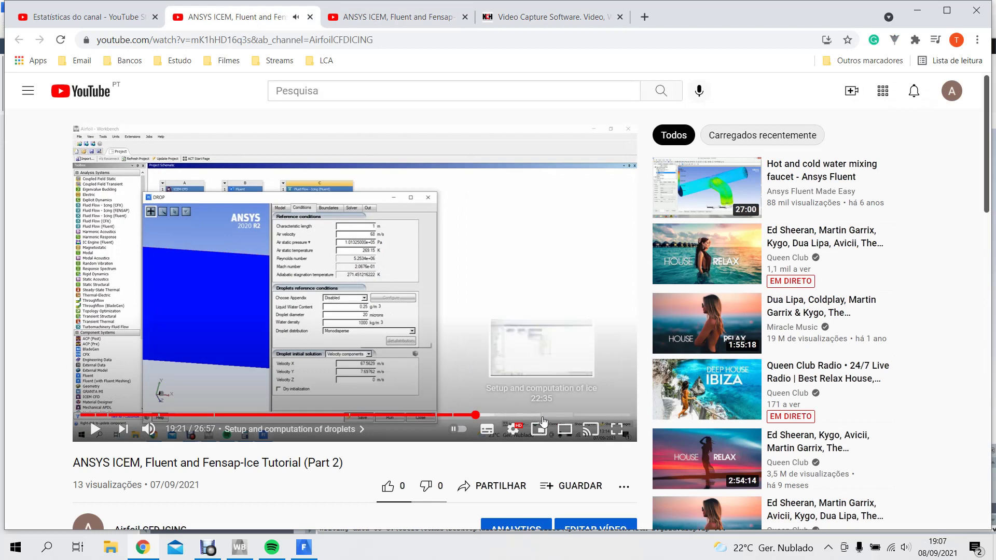
click(262, 415)
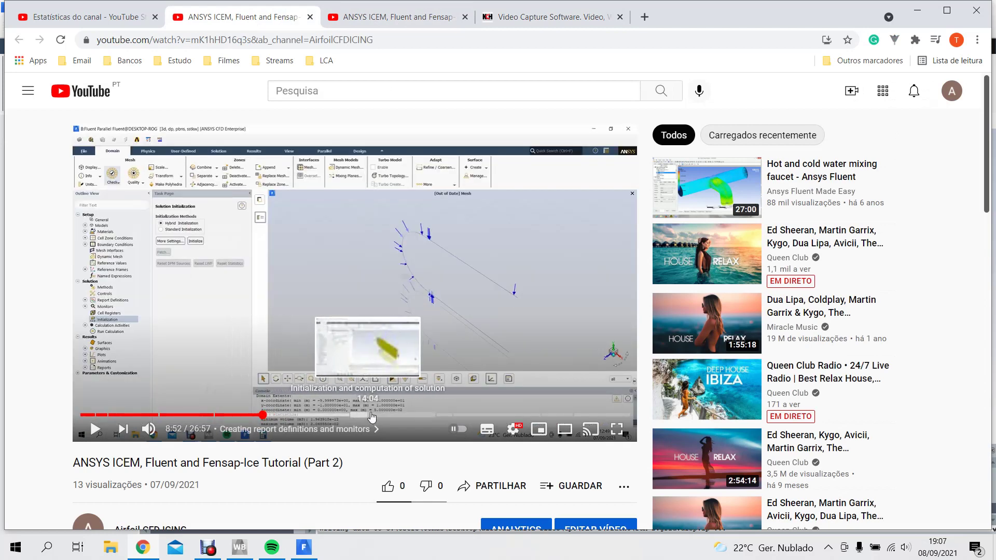
click(418, 414)
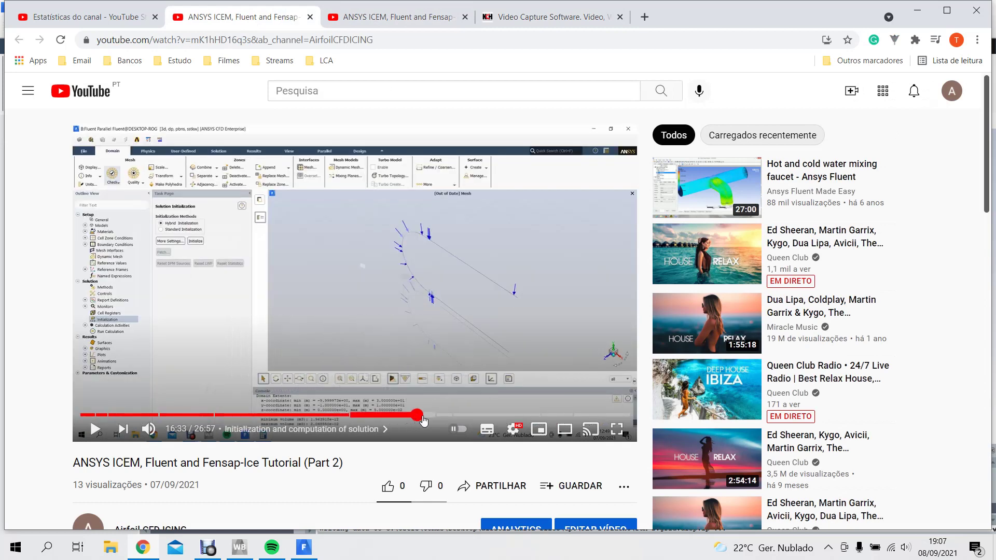
click(420, 416)
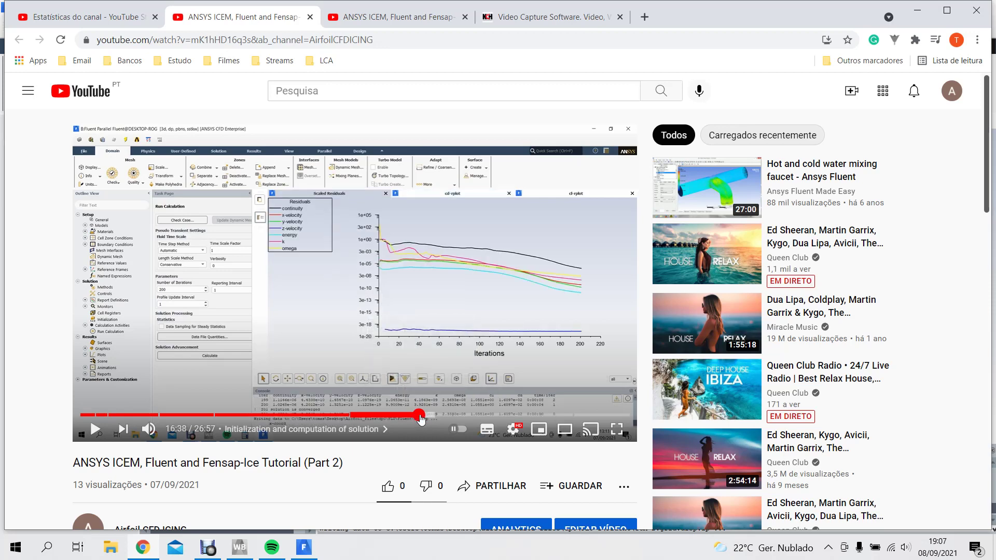
click(616, 428)
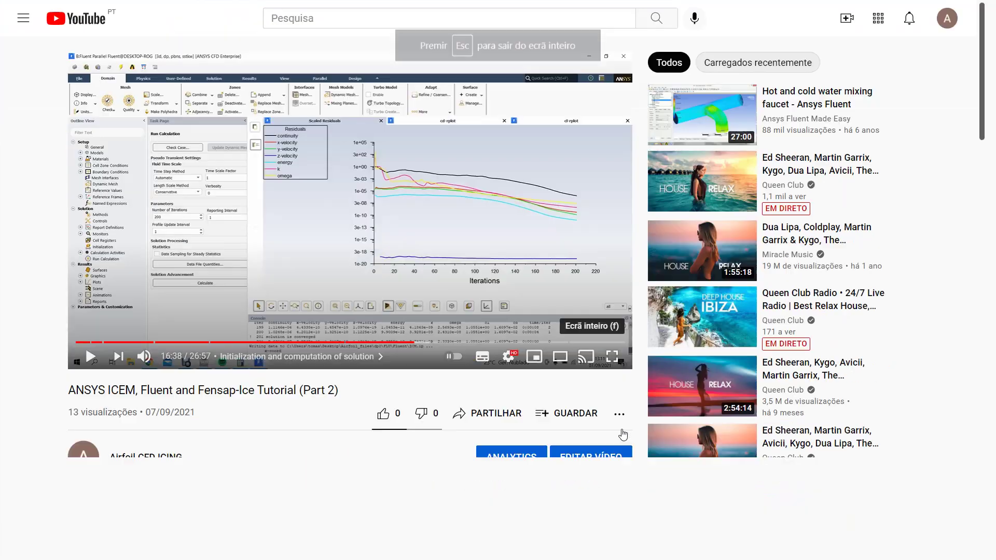
click(520, 417)
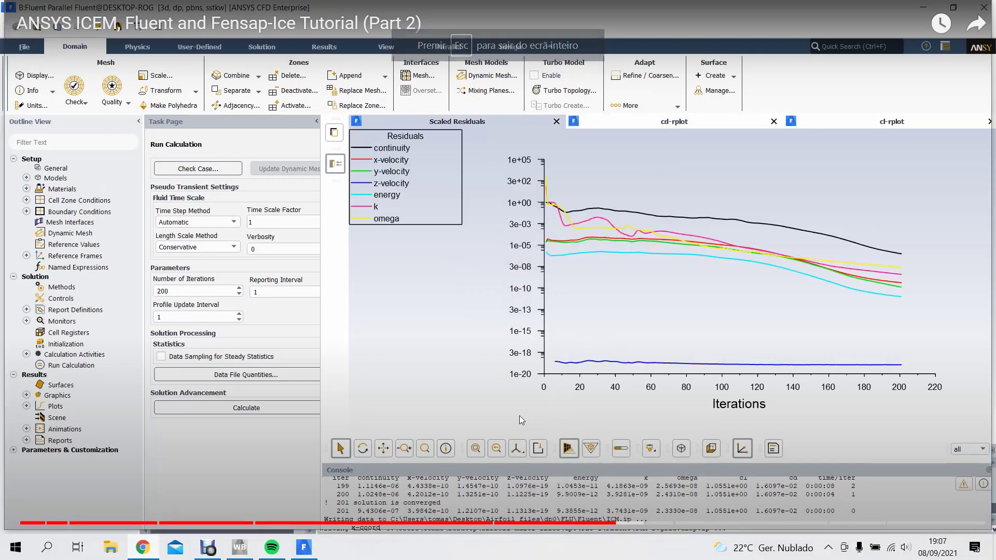
Leave the full-screen video, quit the Fluent session of the iced-airfoil run, and save the project in Workbench.
key(Escape)
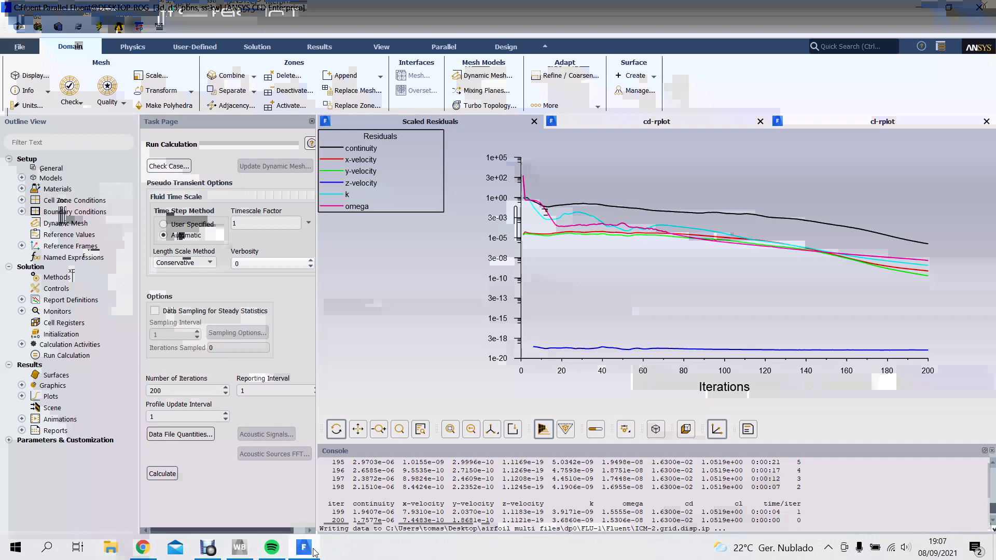
mouse_move(249, 548)
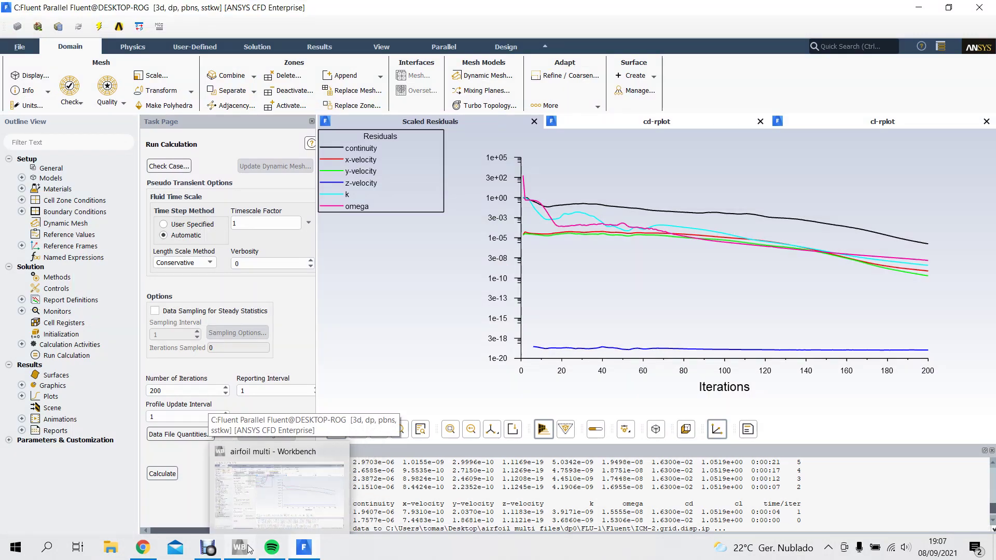
click(139, 549)
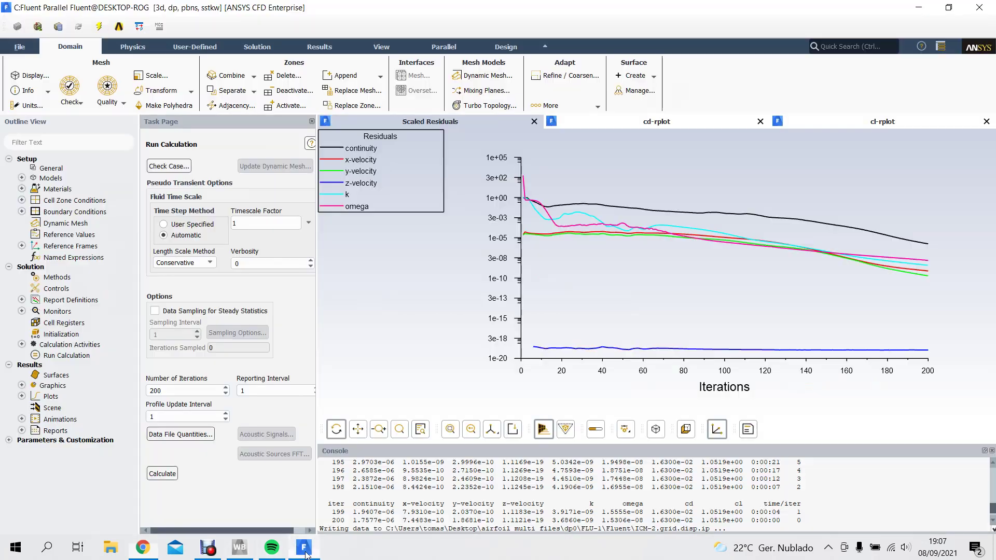
click(303, 547)
click(980, 8)
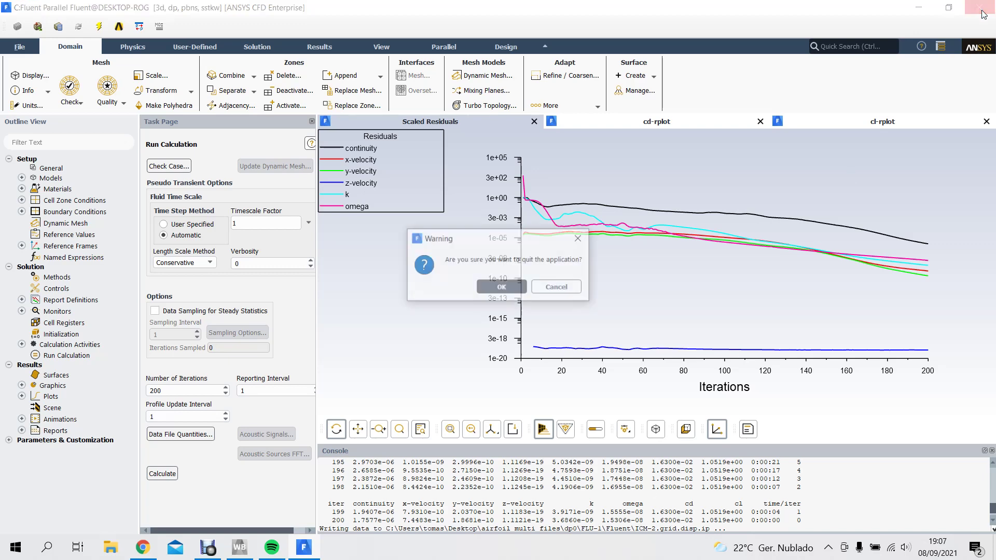
click(502, 289)
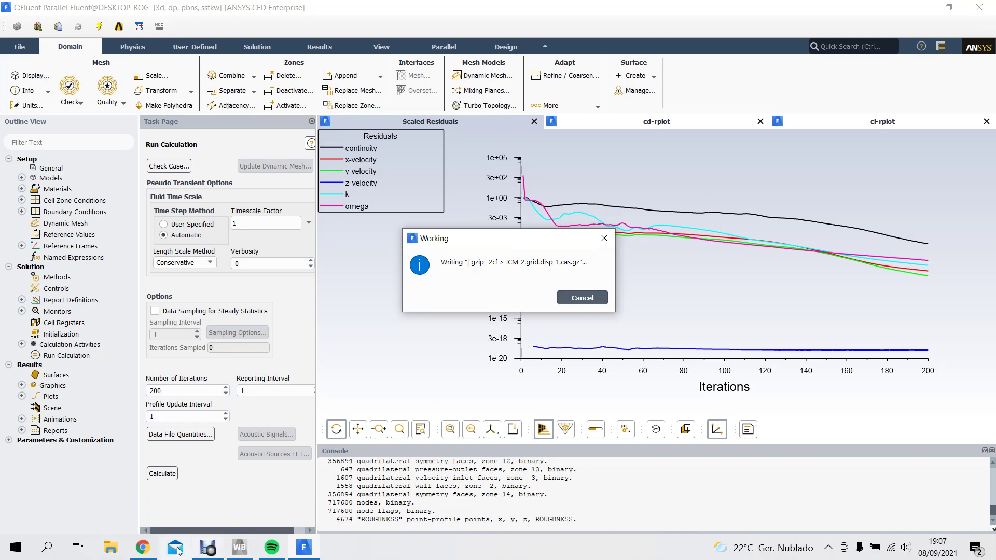
mouse_move(239, 551)
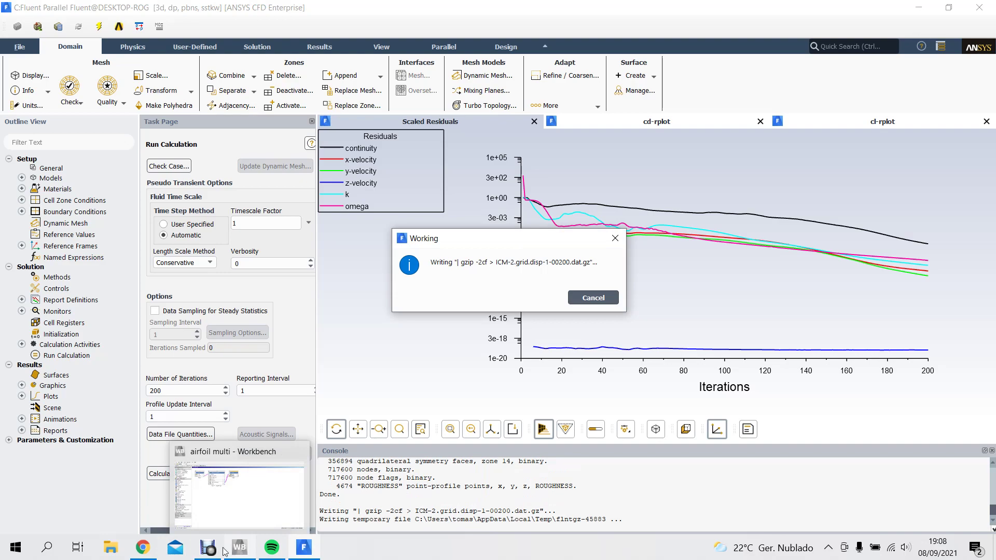
mouse_move(208, 548)
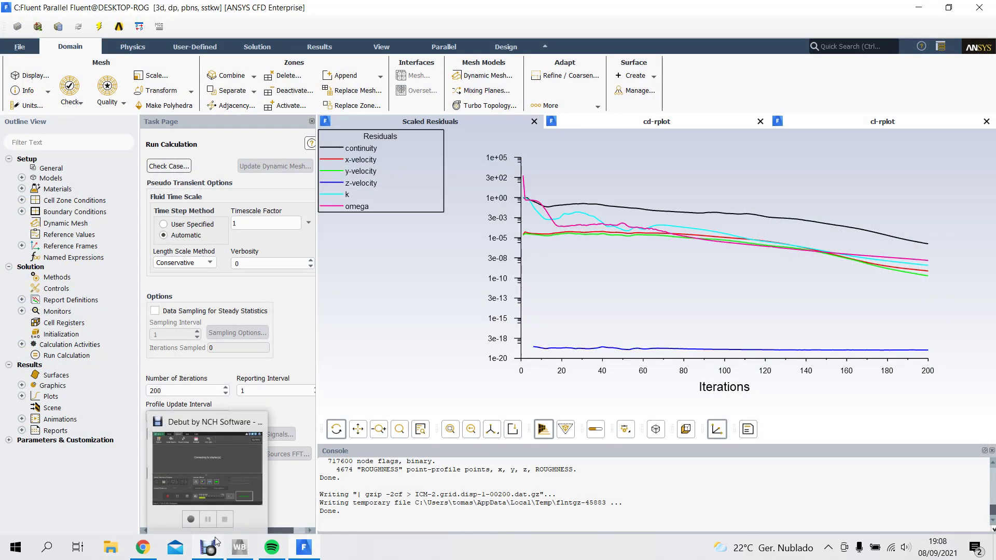
mouse_move(226, 505)
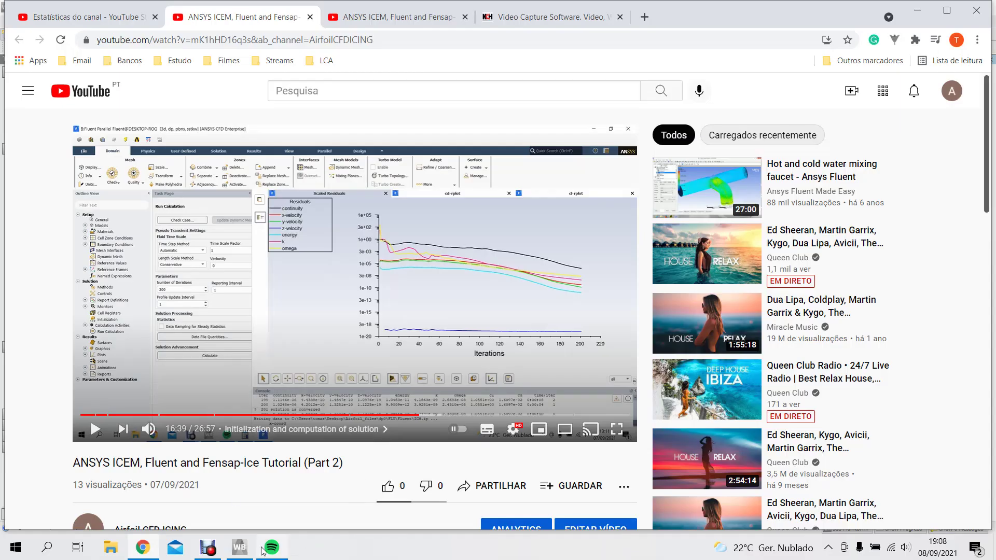
click(239, 548)
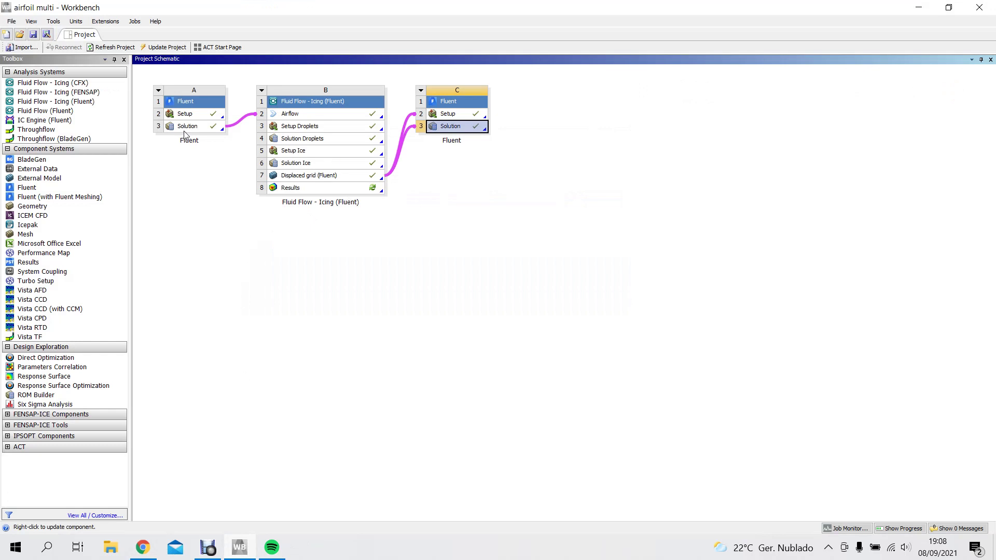
click(33, 35)
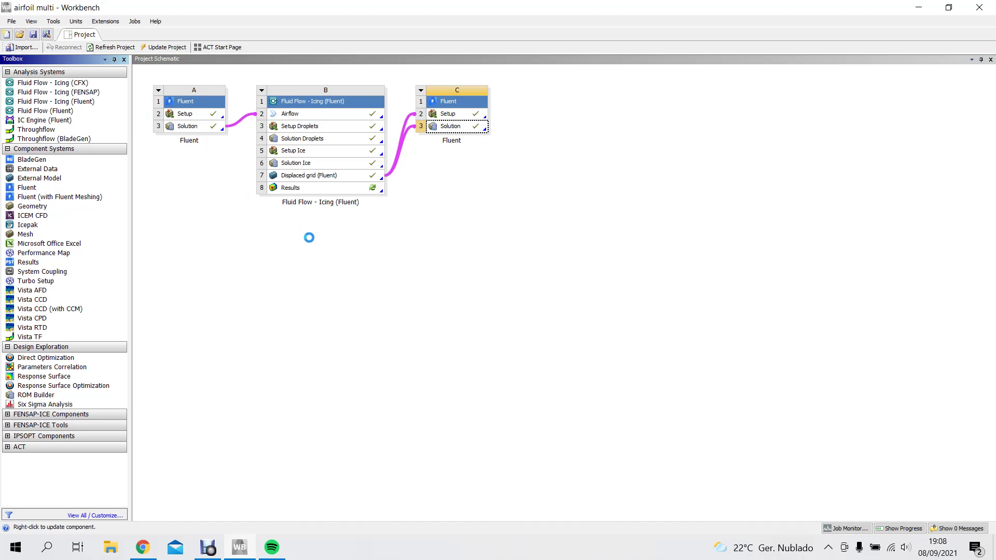
Compute the cl and cd report definitions in the first Fluent system's Solution, then quit that session back to Workbench.
double_click(198, 125)
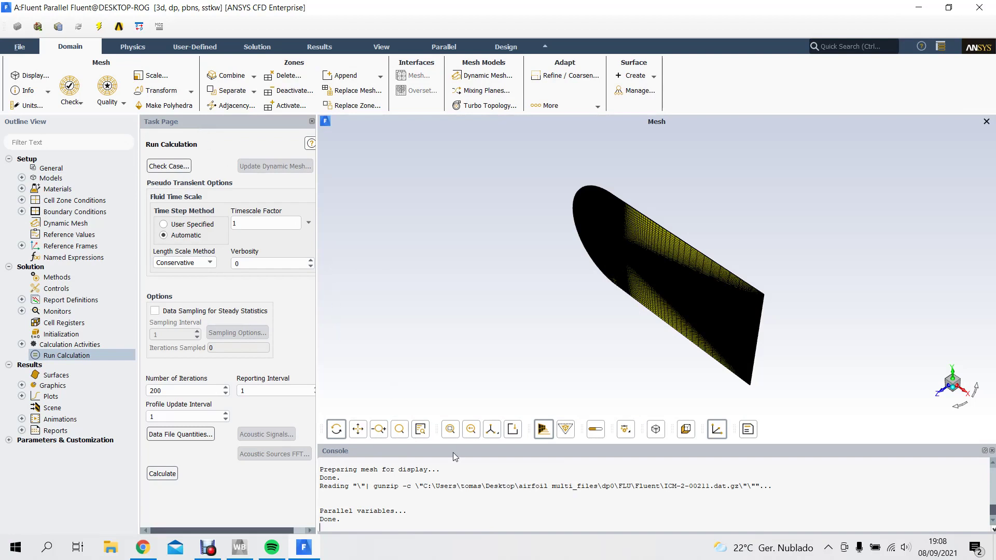
click(22, 300)
right_click(58, 311)
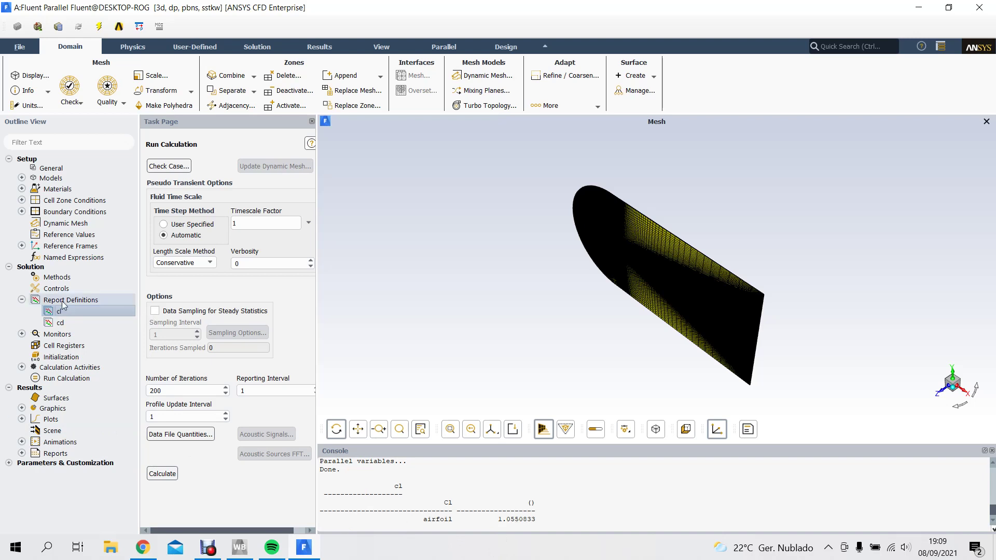
click(61, 322)
right_click(62, 323)
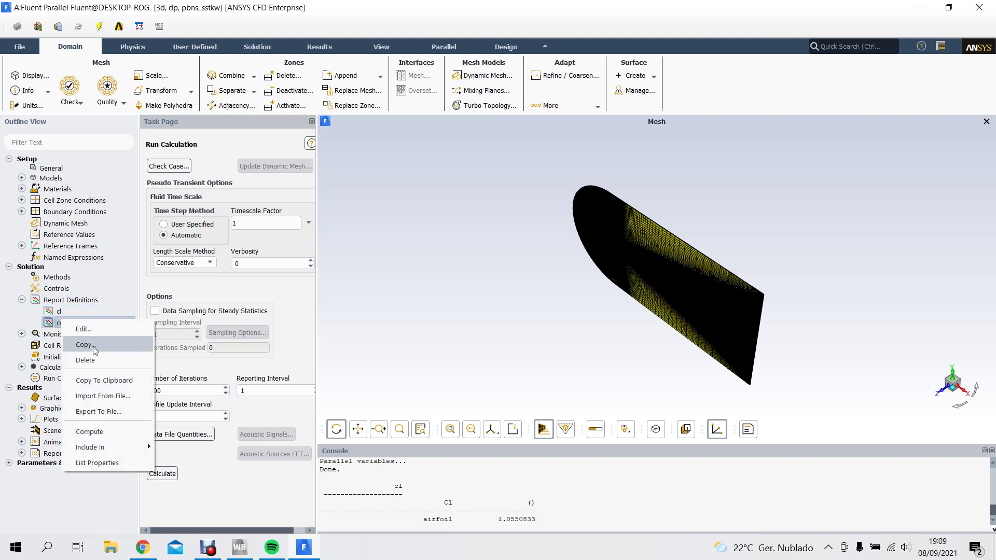
click(93, 432)
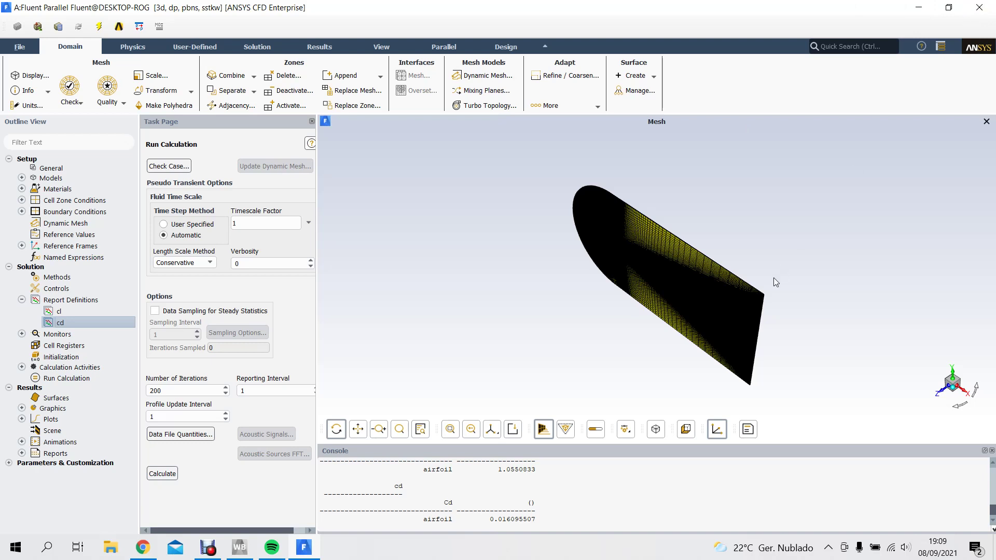
click(980, 8)
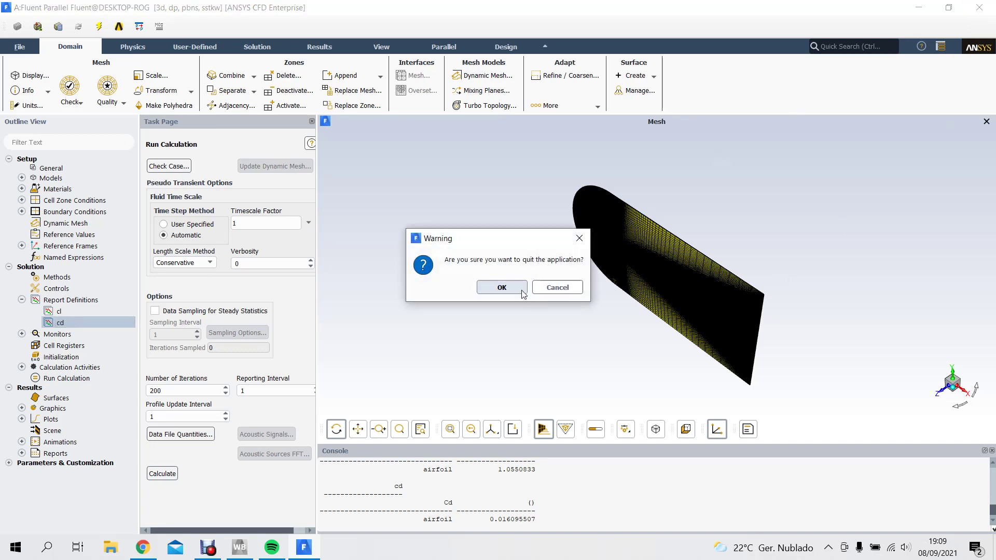
click(502, 288)
click(240, 548)
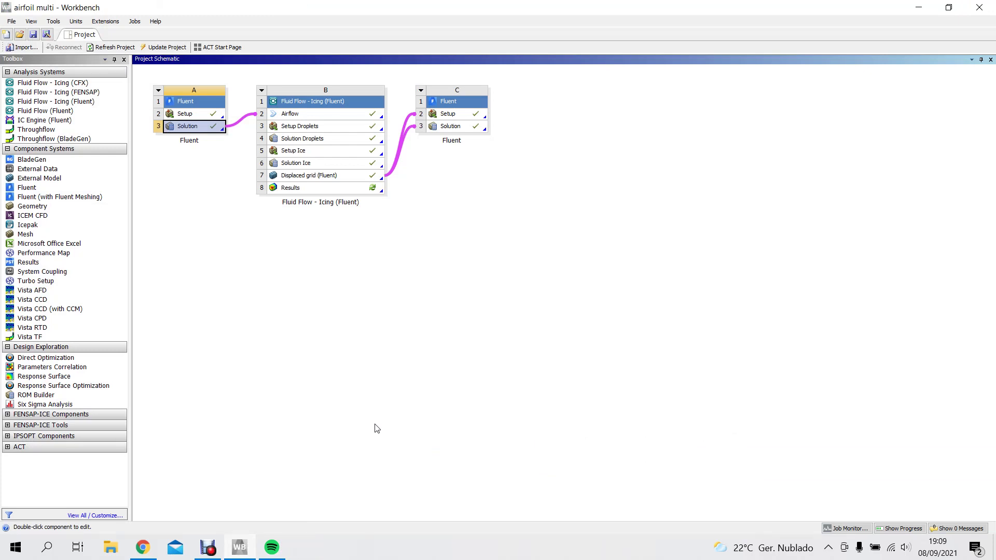
Add a second Fluid Flow - Icing (Fluent) system to the schematic and link system C's Solution to its Airflow cell.
click(532, 103)
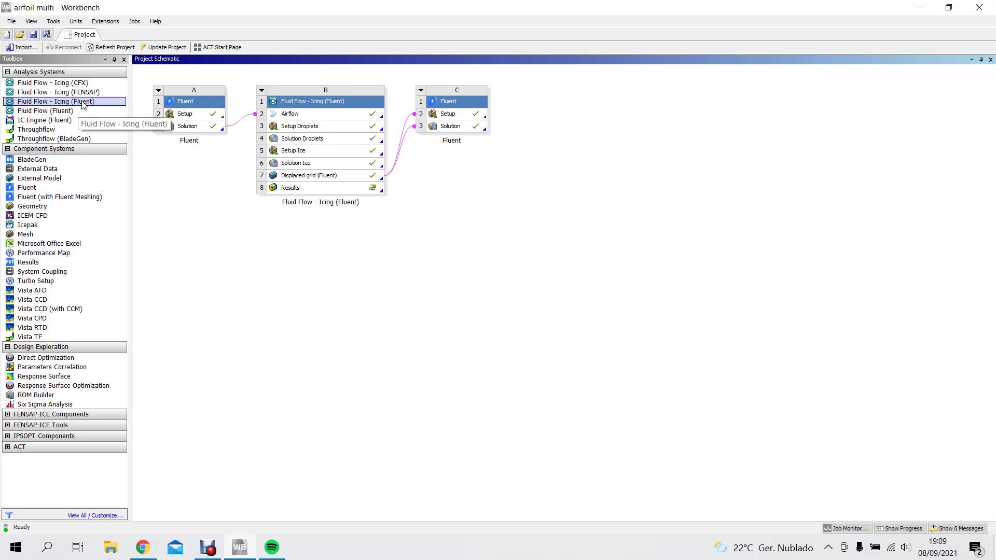
drag(83, 103, 569, 105)
click(441, 230)
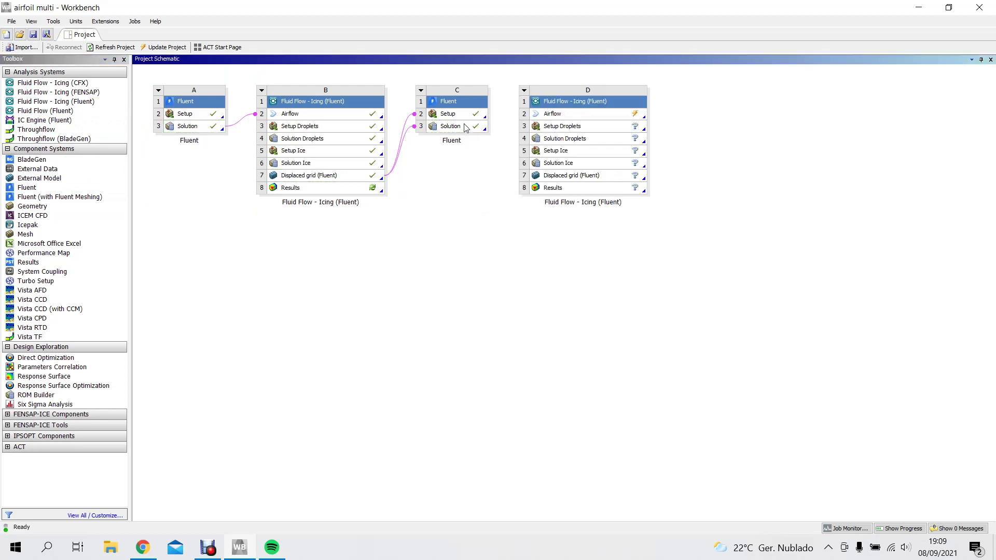
drag(452, 129, 562, 127)
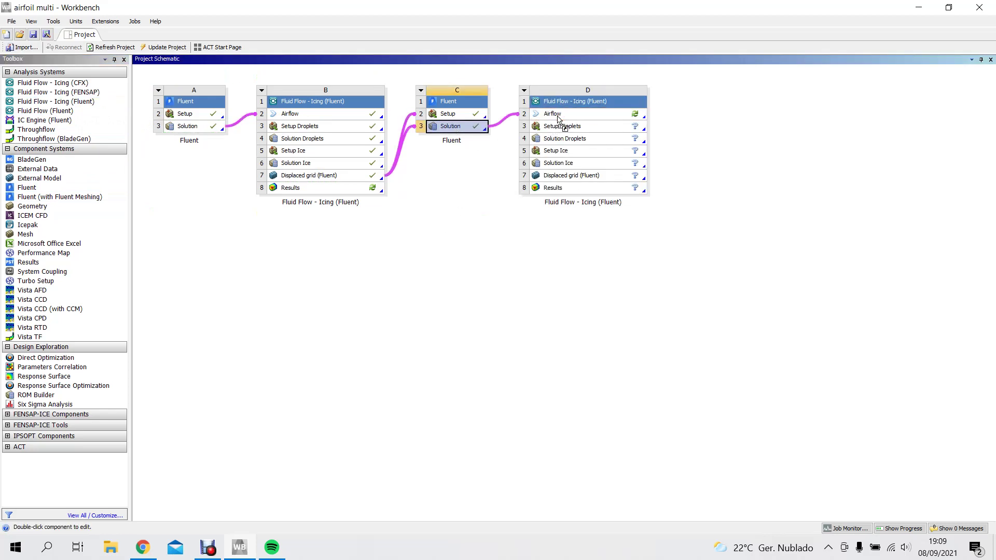
Update the Airflow cell of the new icing system.
click(581, 119)
right_click(581, 119)
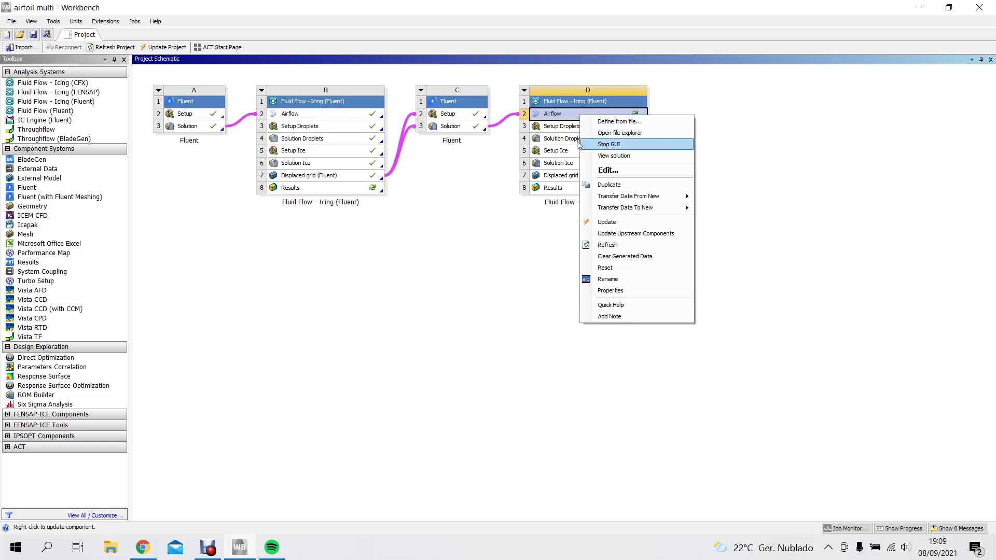
click(645, 222)
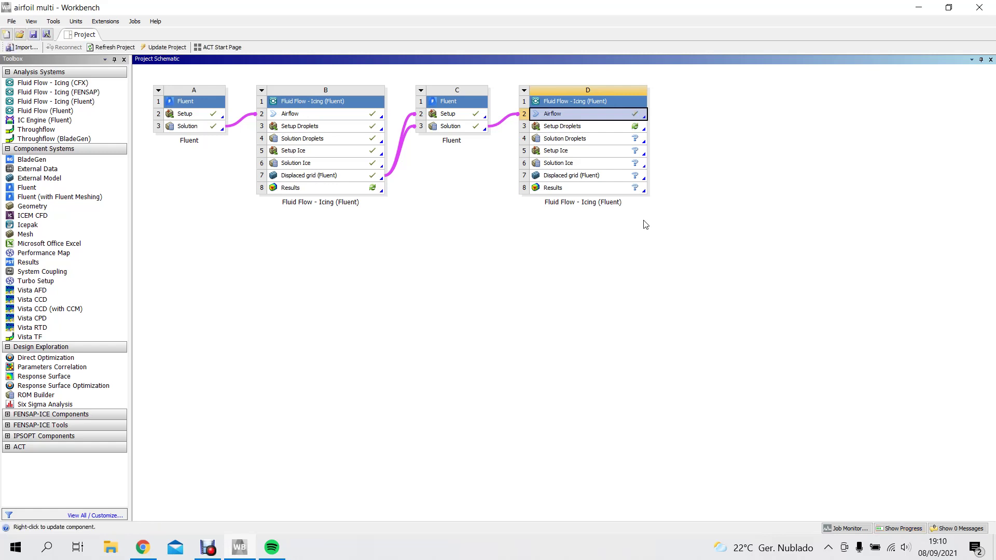
Open Setup Droplets of the new icing system and set the Liquid Water Content reference condition to 0.25 g/m³.
click(592, 131)
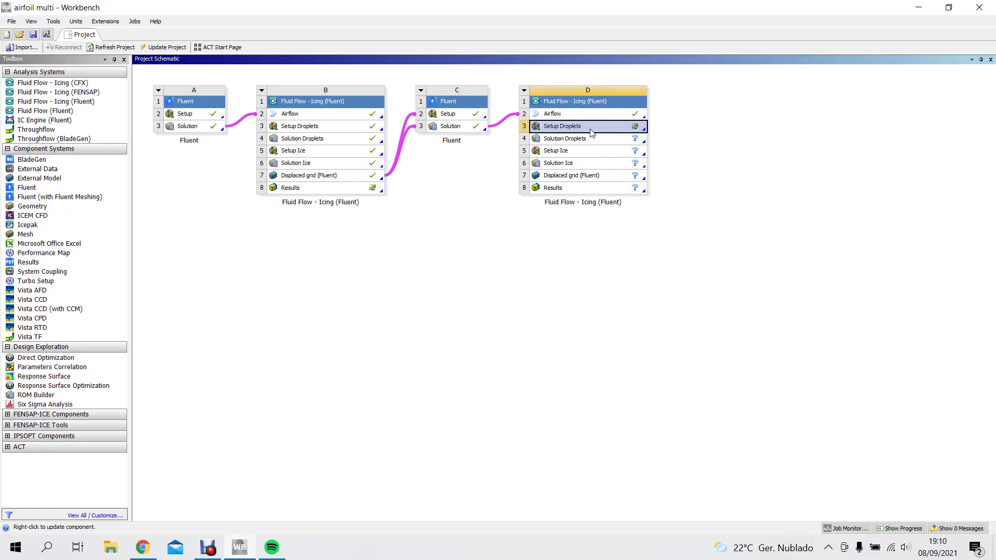
right_click(591, 132)
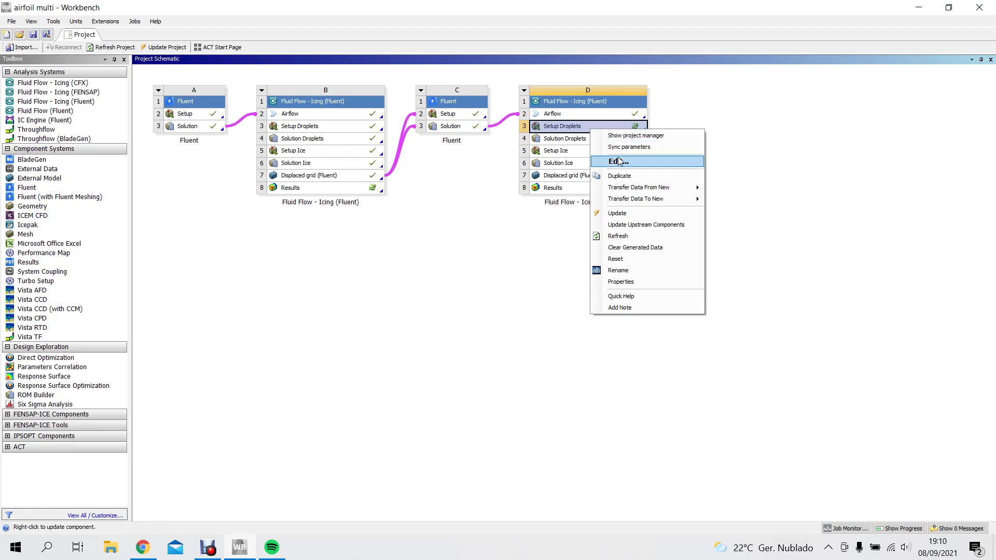
key(Escape)
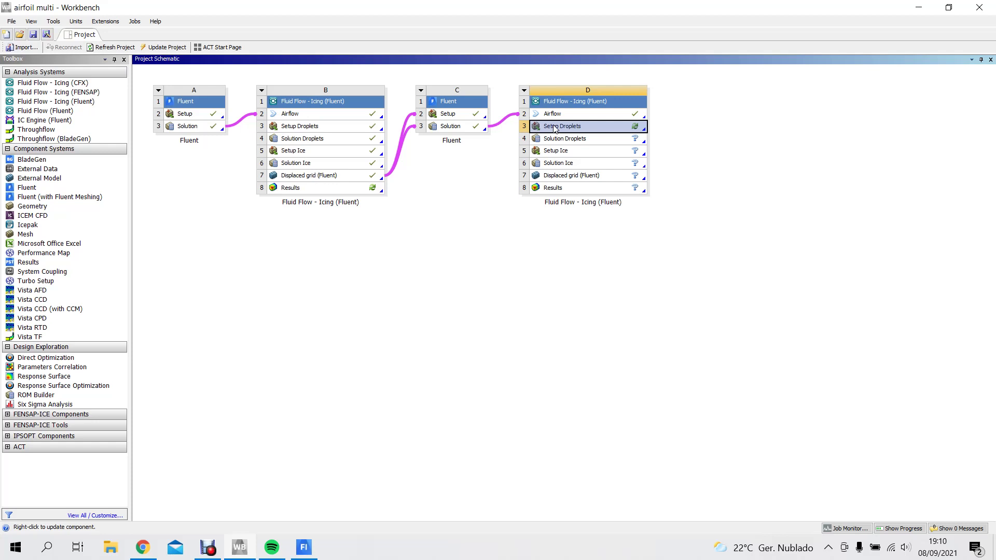
click(308, 548)
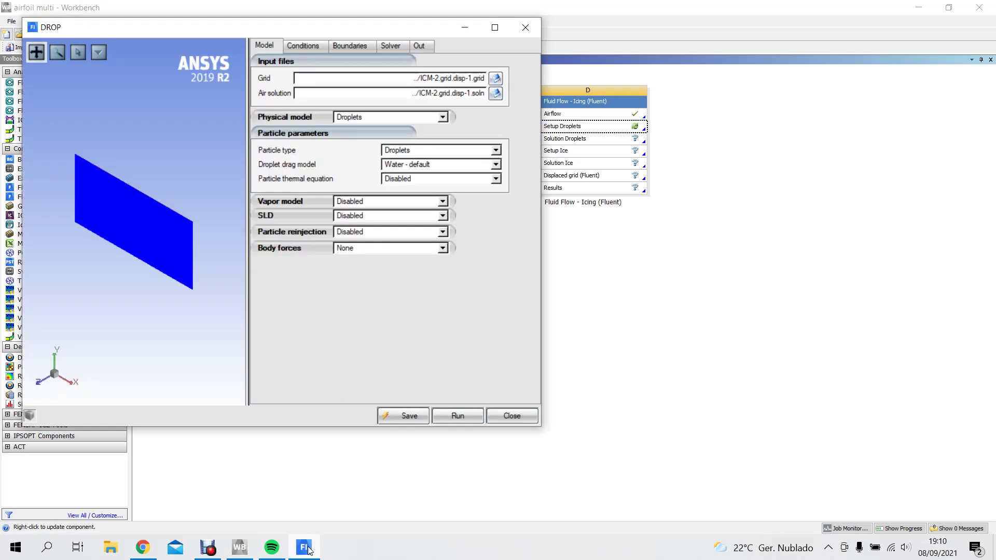
click(311, 46)
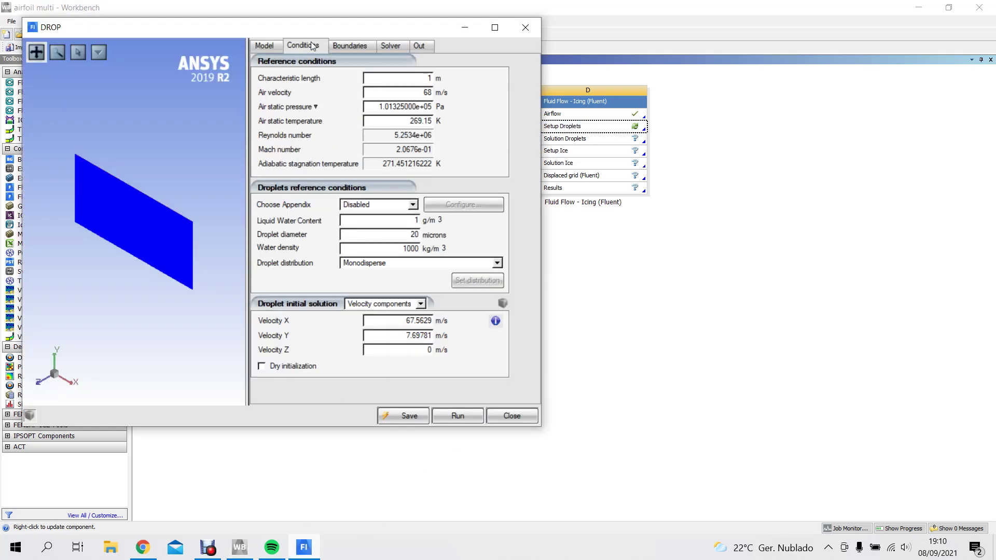
double_click(415, 221)
text(0.25)
Set the inlet boundary to Supersonic or far-field with imported reference conditions, then save and close the droplet setup.
click(346, 46)
click(282, 89)
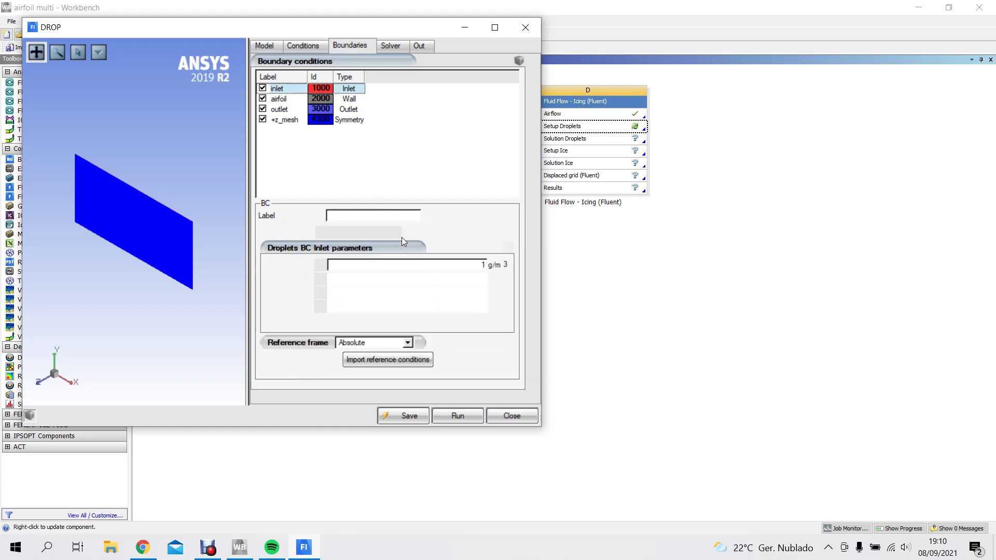
click(392, 233)
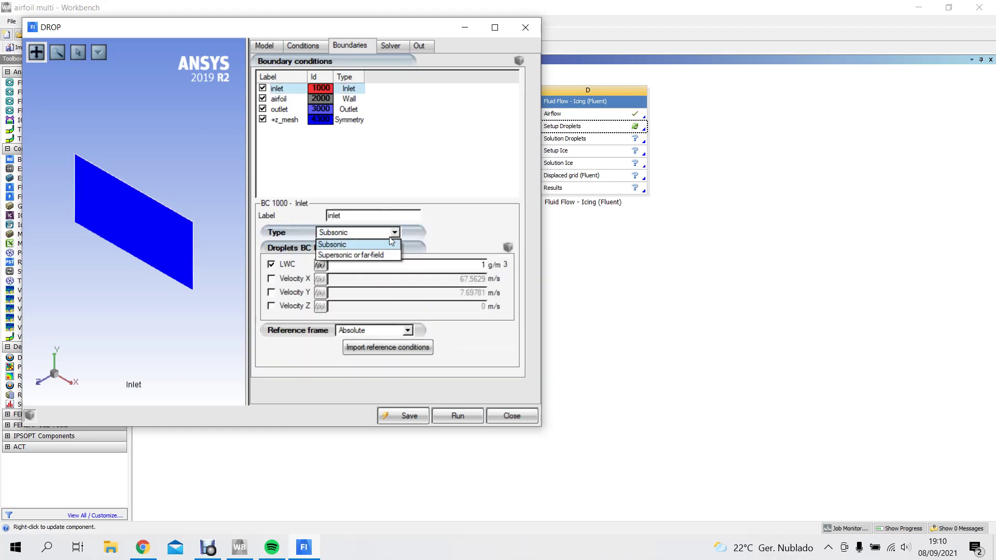
click(350, 255)
click(400, 344)
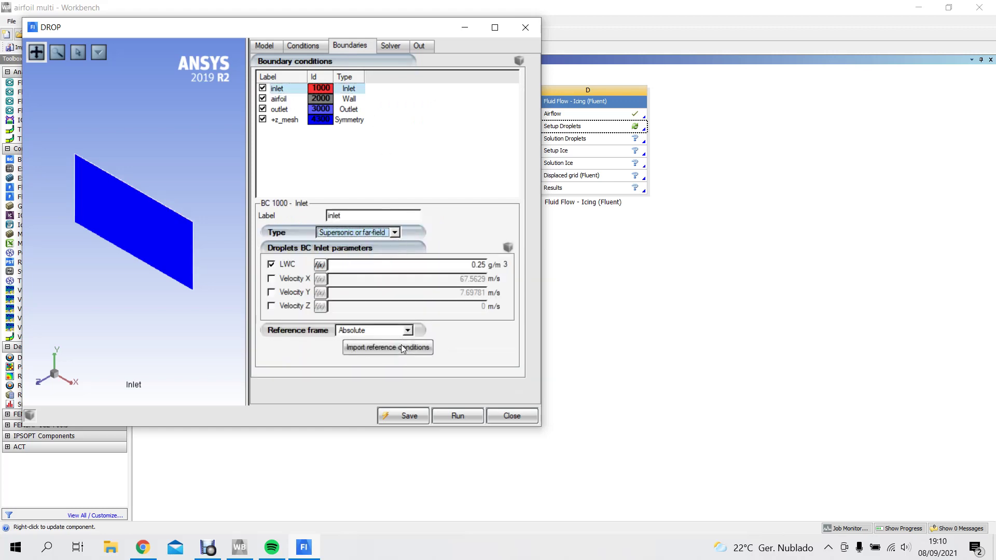
click(410, 416)
click(385, 51)
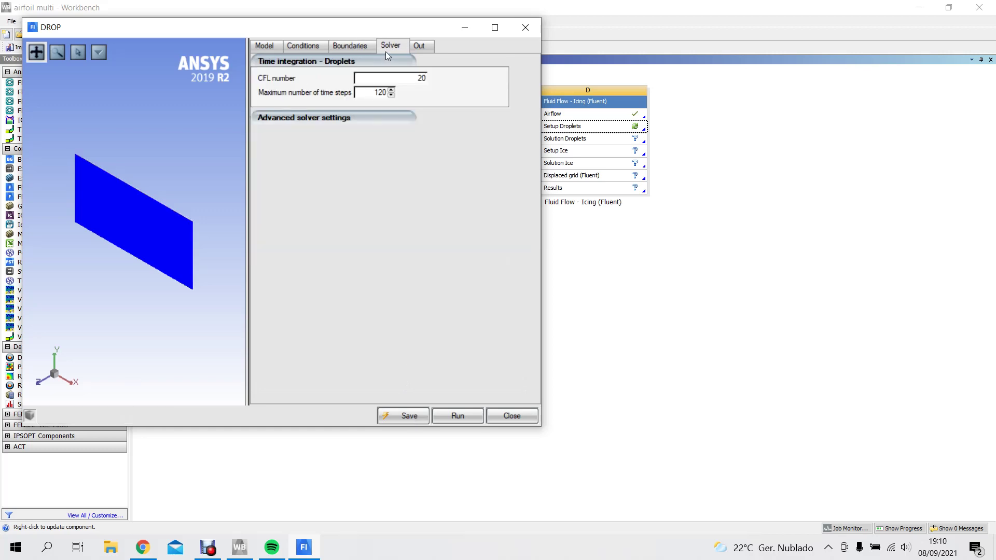
click(431, 50)
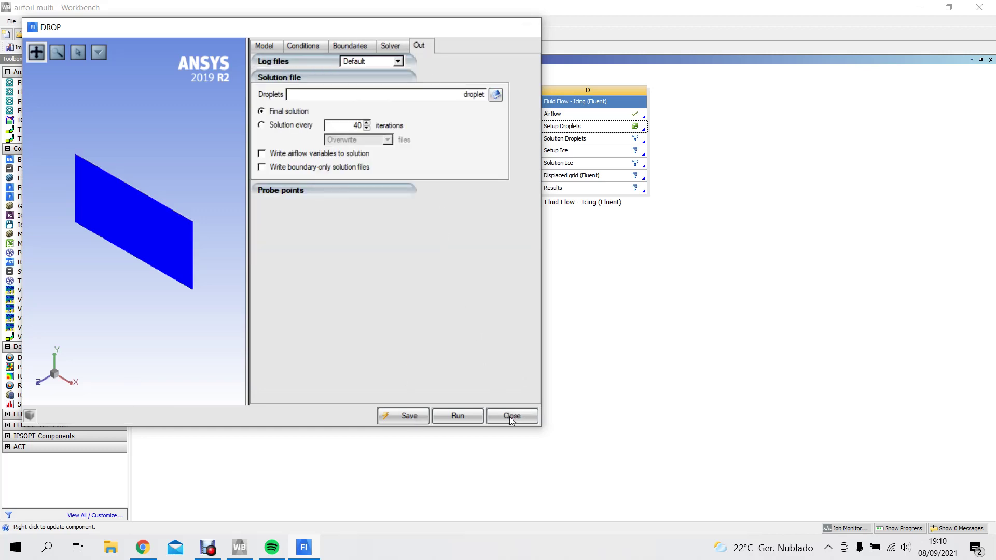
click(509, 416)
Run the DROP3D solver for the new icing system by updating its Solution Droplets cell.
click(603, 150)
click(602, 139)
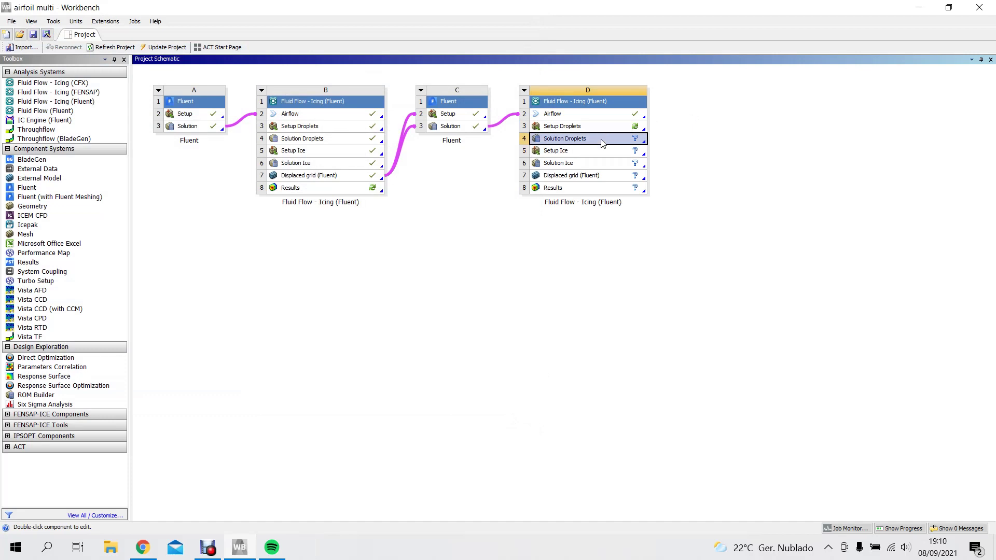
double_click(602, 140)
click(388, 62)
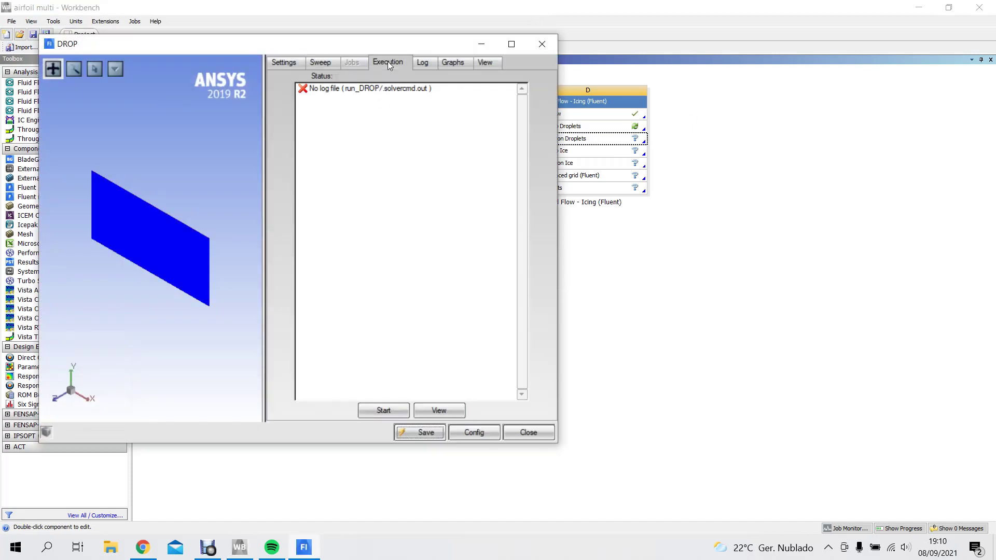
click(542, 44)
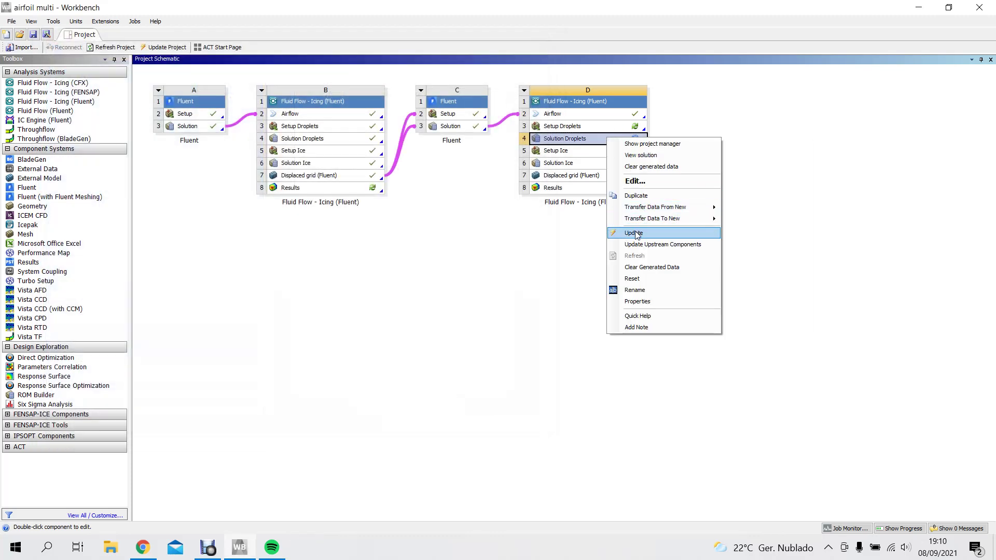
click(638, 234)
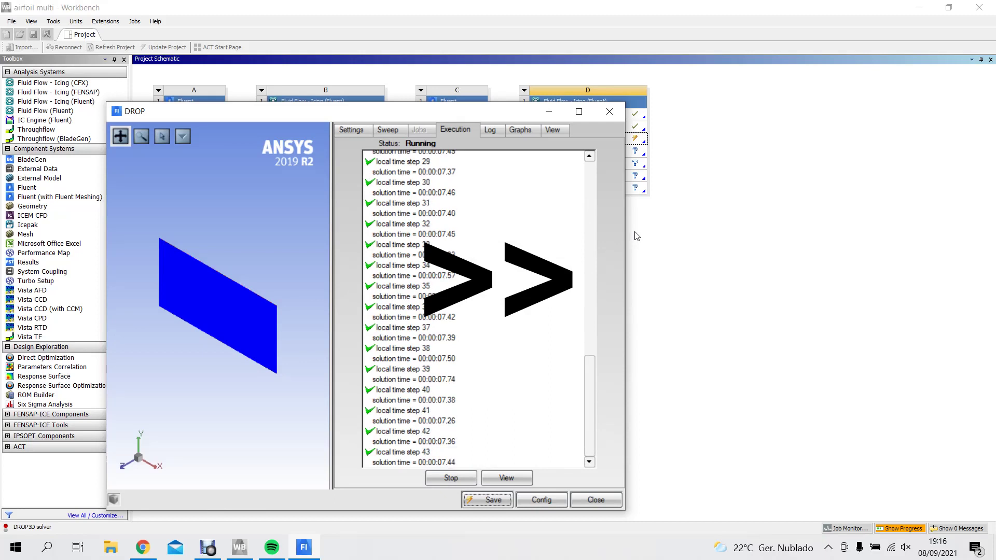
Stop the running DROP3D droplet solver of the new icing system.
click(451, 477)
click(367, 369)
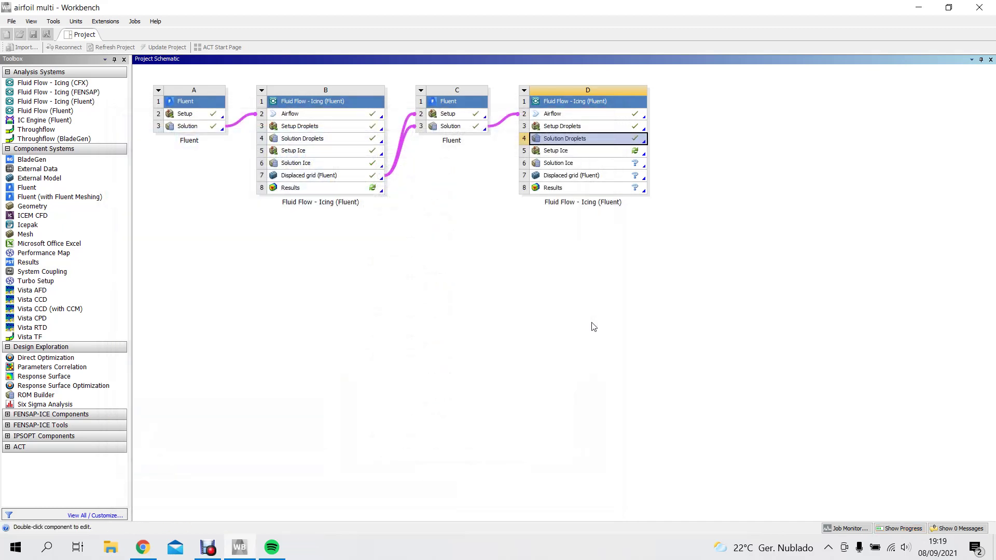
Open Setup Ice of the new icing system and set Beading to Activated.
click(591, 153)
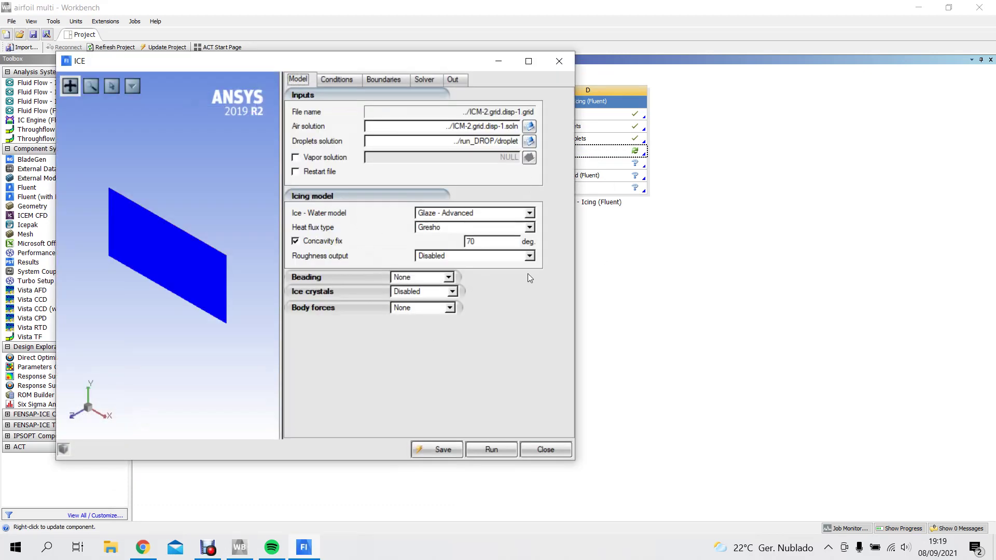
click(449, 278)
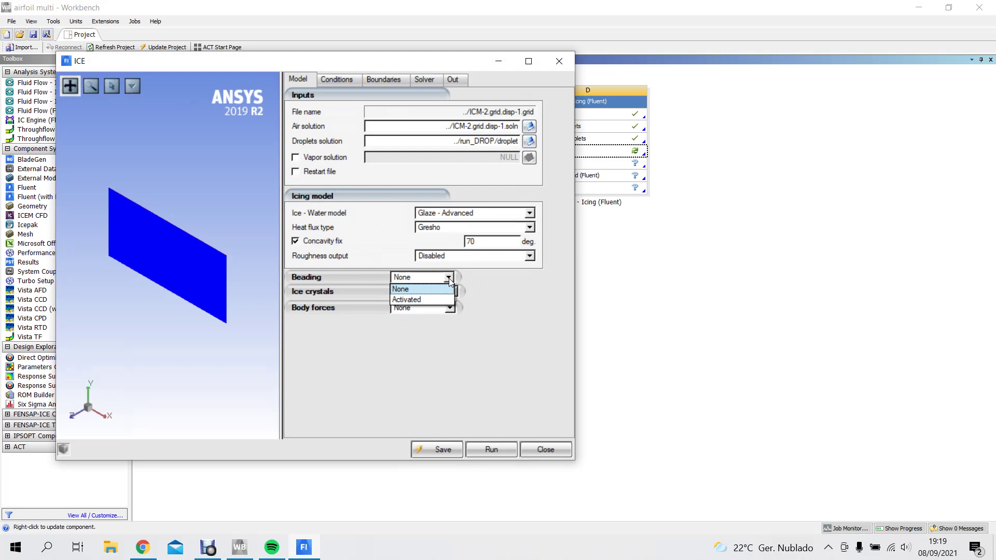
click(418, 298)
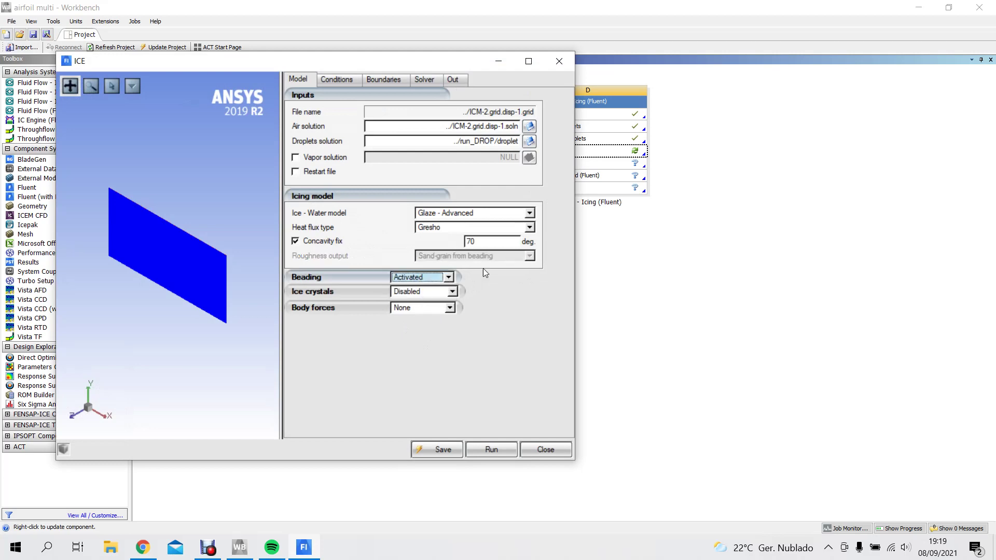
Review the airfoil boundary settings, the reference conditions and the model parameters of the ice setup.
click(345, 81)
click(376, 81)
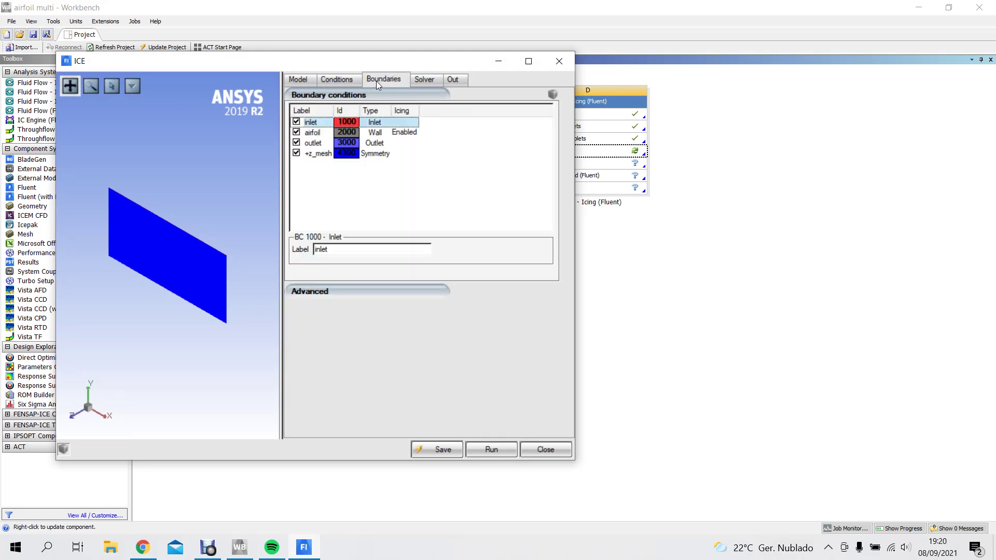
click(336, 136)
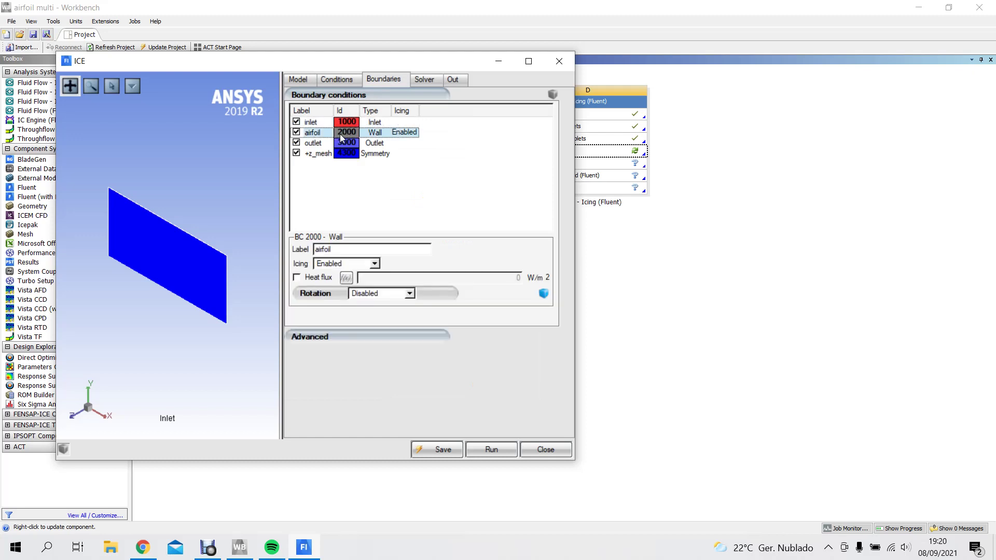
click(329, 134)
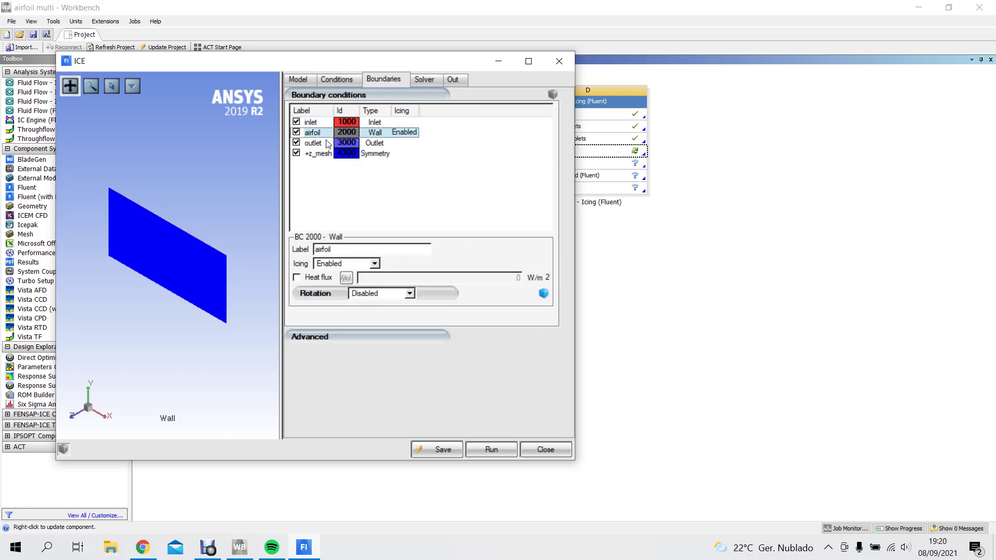
click(343, 79)
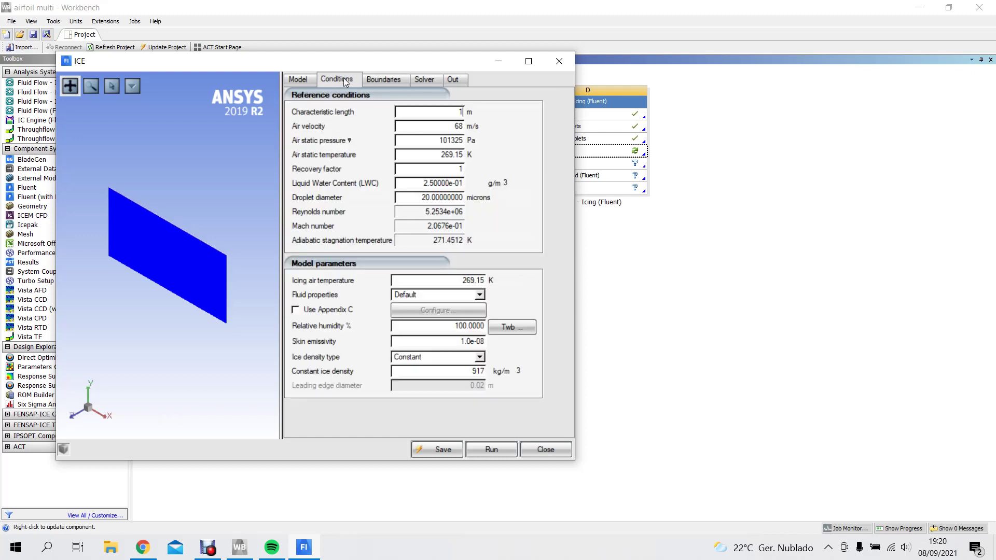
click(306, 80)
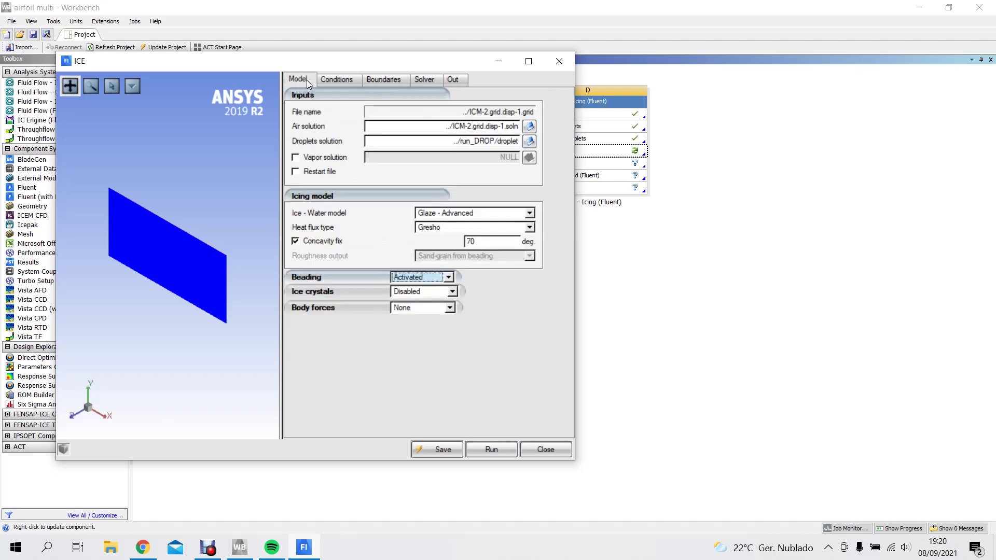
Set the total time of ice accretion to 300 s and close the ice setup.
click(419, 78)
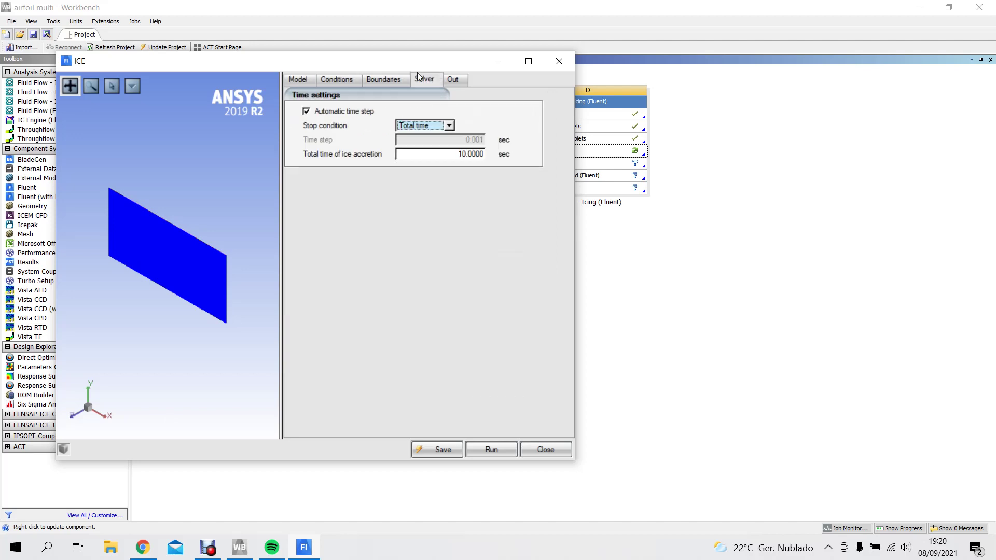
click(464, 155)
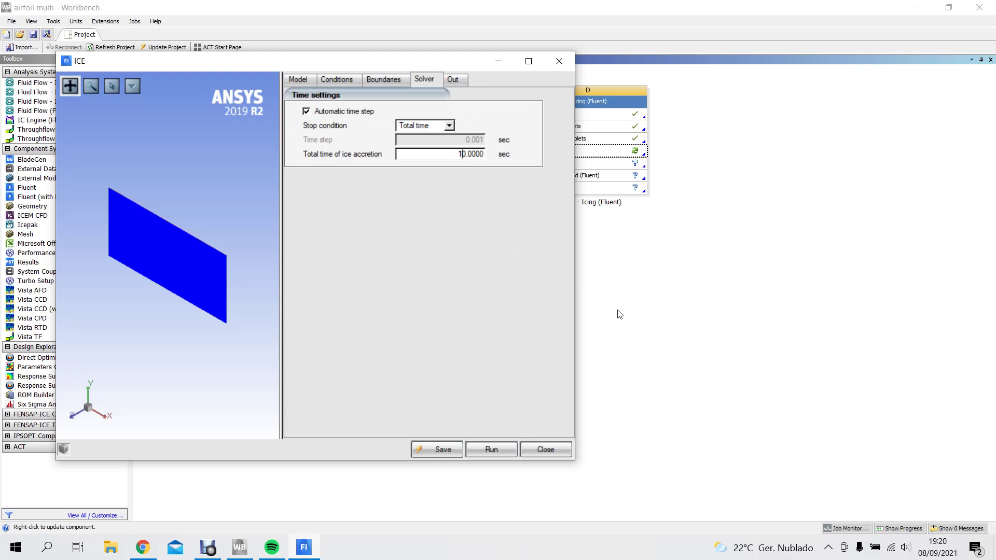
key(BackSpace)
text(60)
key(BackSpace)
key(BackSpace)
text(30)
click(456, 80)
click(425, 79)
click(545, 449)
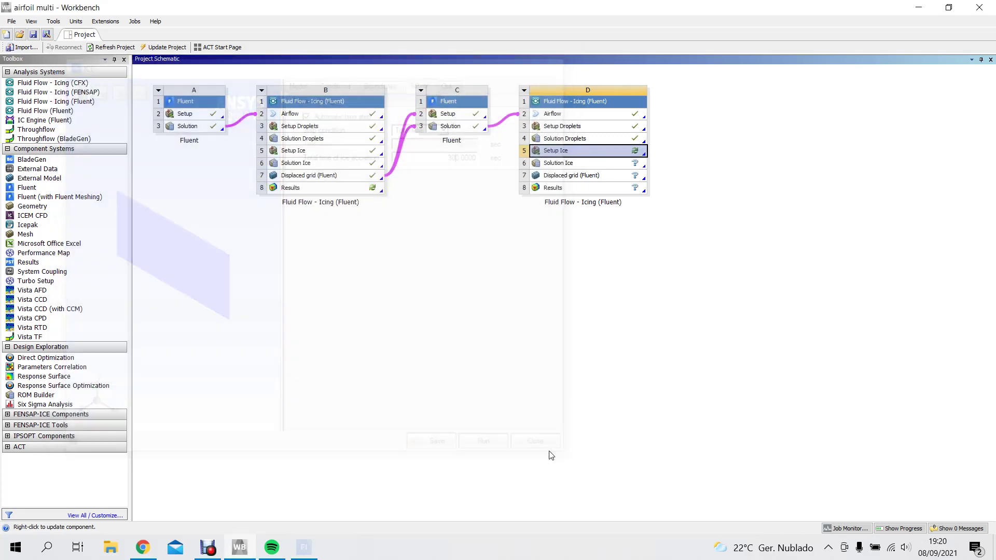
Run the ICE3D solver for the new icing system by updating its Solution Ice cell.
right_click(606, 173)
click(639, 350)
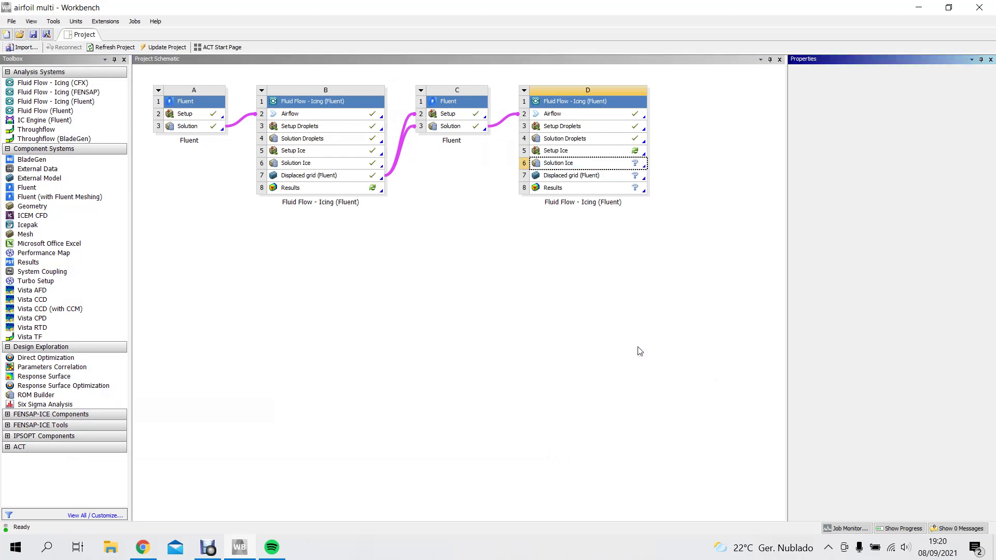
click(990, 59)
right_click(613, 168)
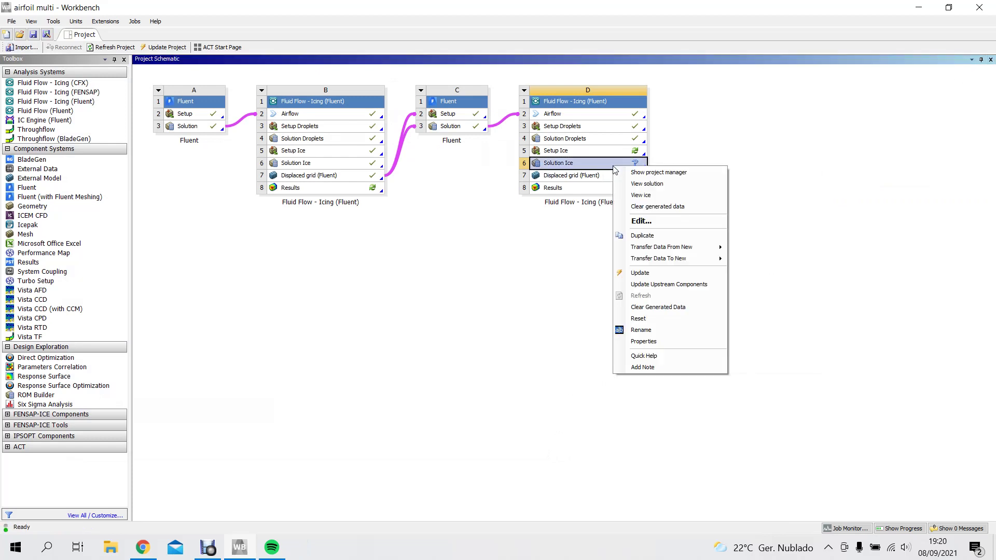
click(652, 272)
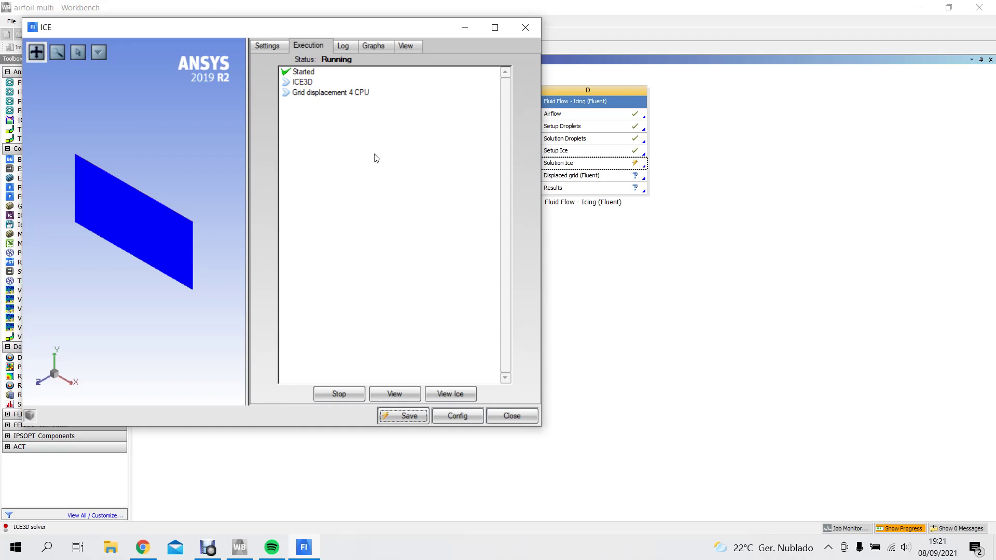
Monitor the ICE3D run through its execution status, solver log and total mass of ice graph.
click(346, 47)
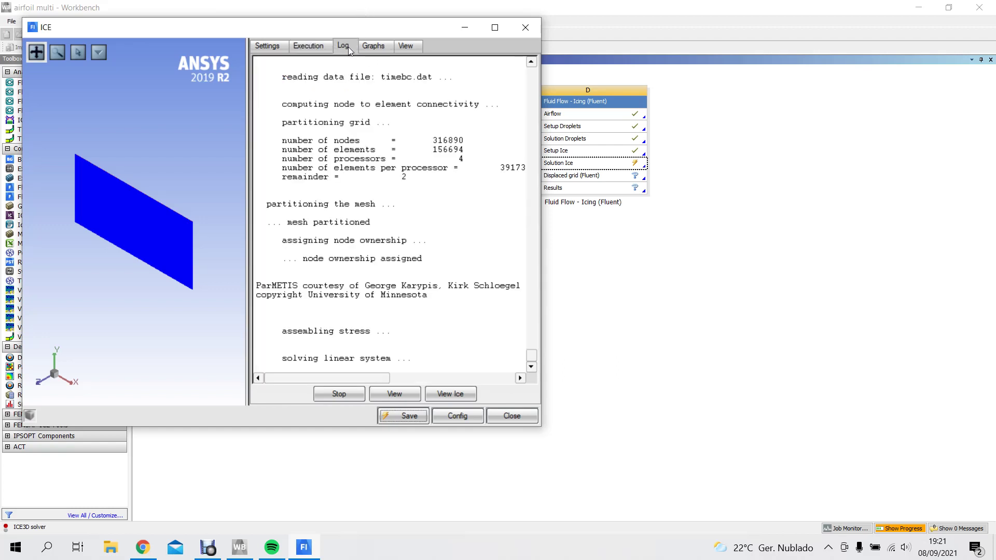
click(370, 47)
click(354, 46)
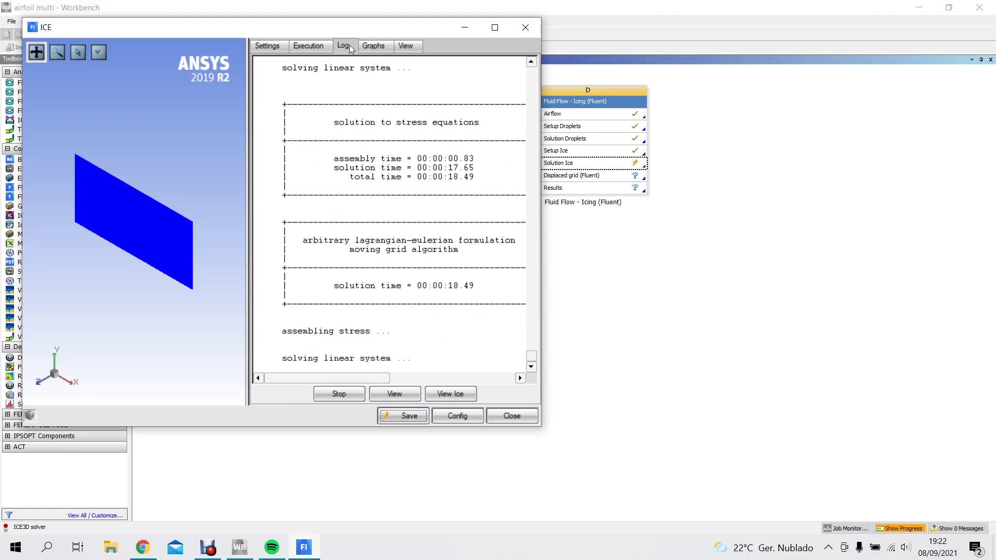
click(318, 42)
click(342, 45)
click(371, 46)
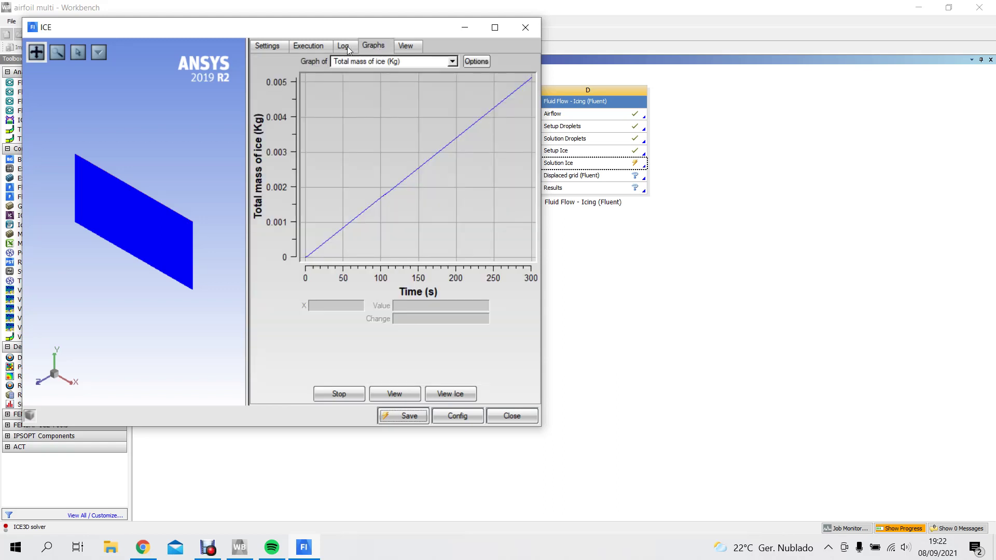
click(312, 46)
click(344, 47)
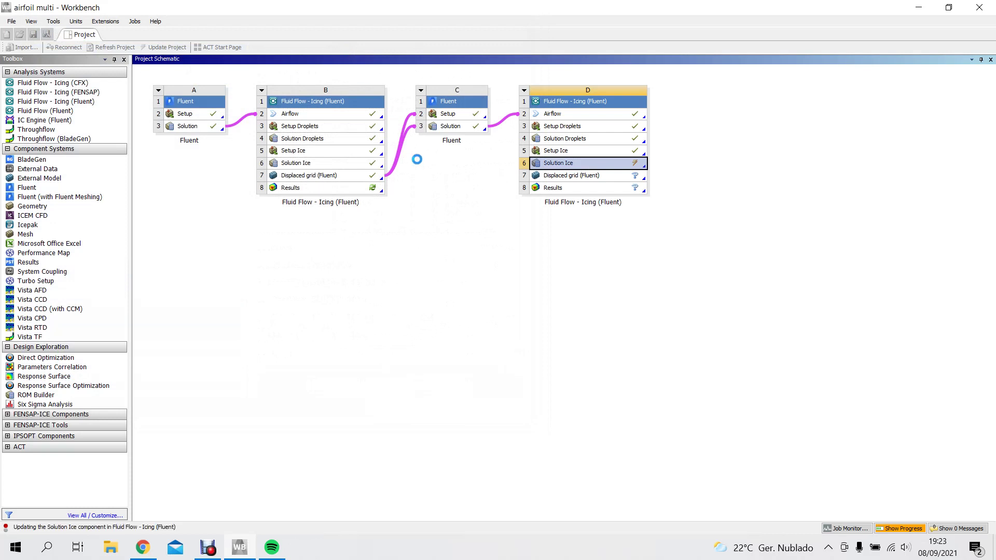
Update the Displaced grid (Fluent) cell of the new icing system.
click(602, 178)
right_click(602, 177)
click(642, 237)
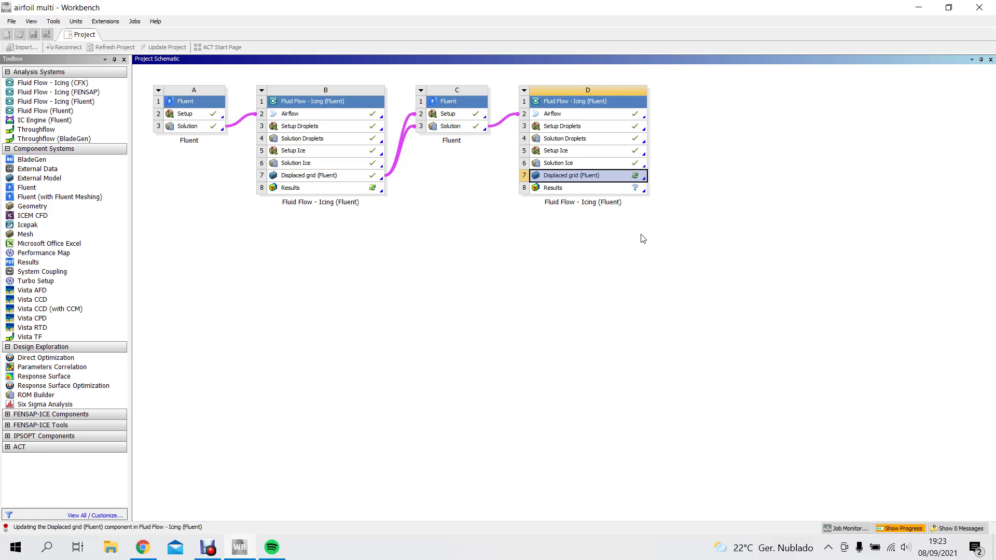
Open the new icing system's displaced grid in Viewmerical, maximized and viewed face-on in the XY plane.
right_click(599, 182)
click(628, 188)
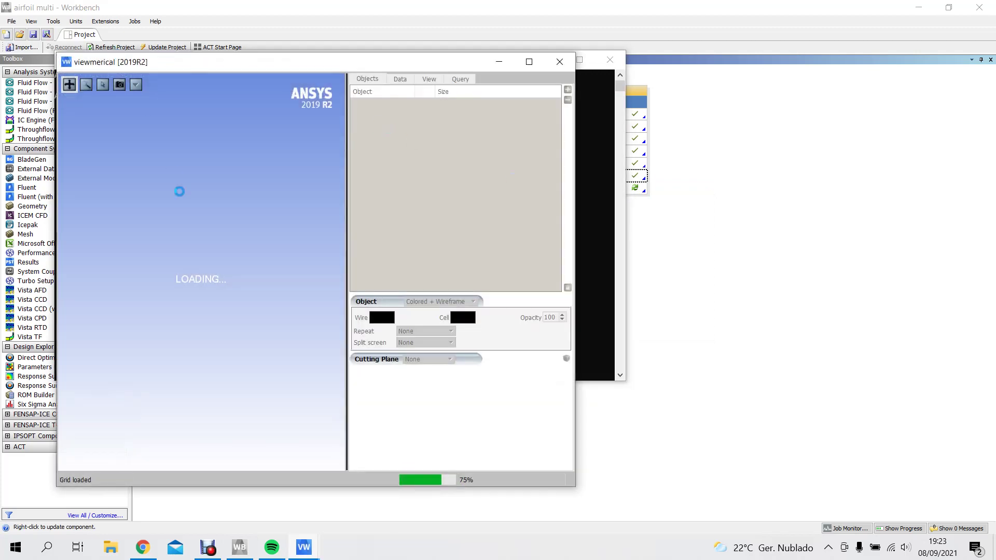
click(530, 64)
click(21, 506)
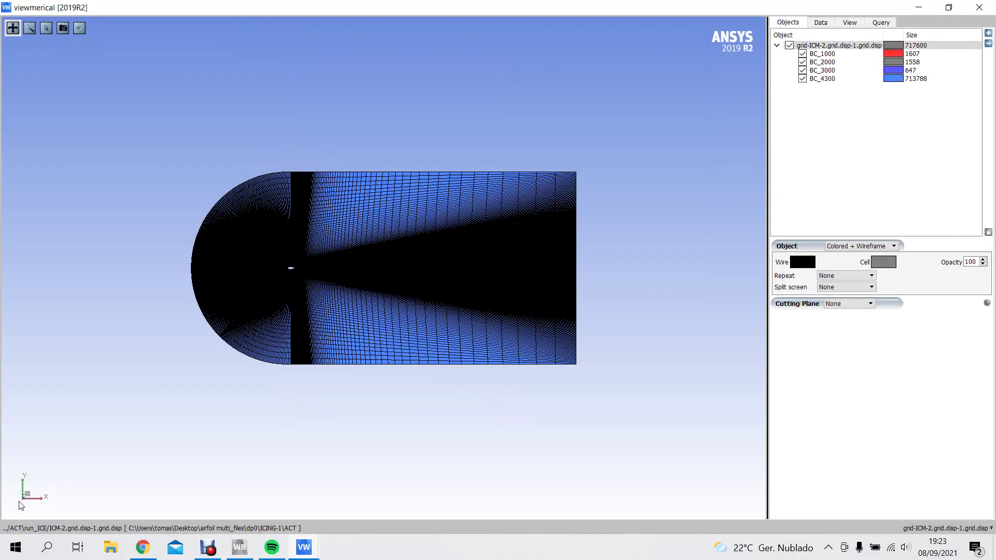
Examine the displaced mesh around the airfoil, closing in on its leading edge.
scroll(266, 311, down, 3)
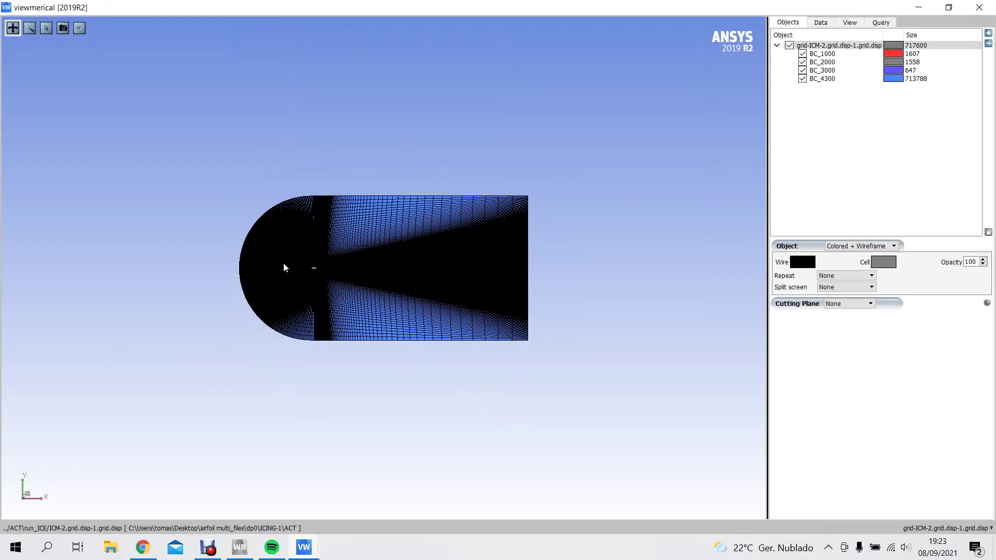
scroll(288, 269, up, 5)
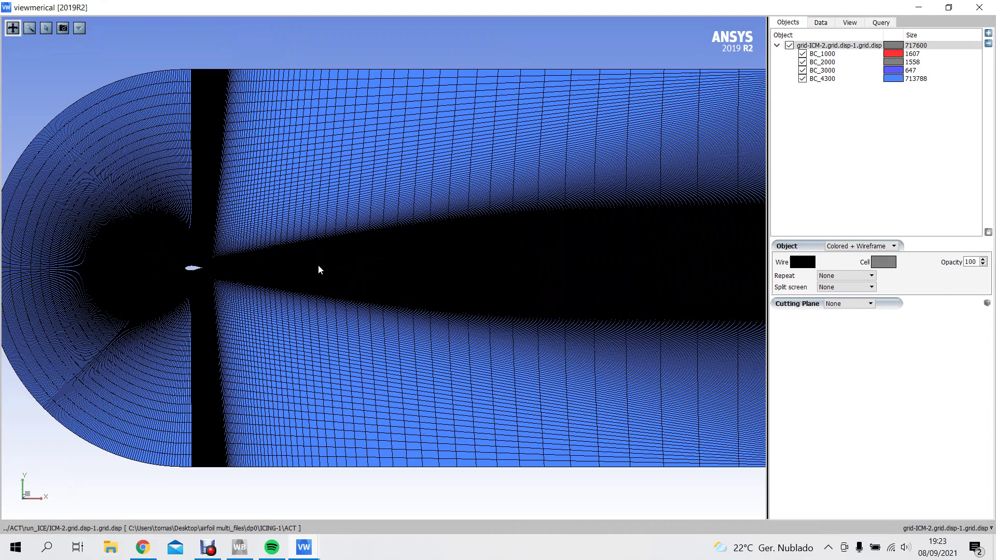
middle_drag(427, 262, 672, 270)
scroll(540, 333, up, 4)
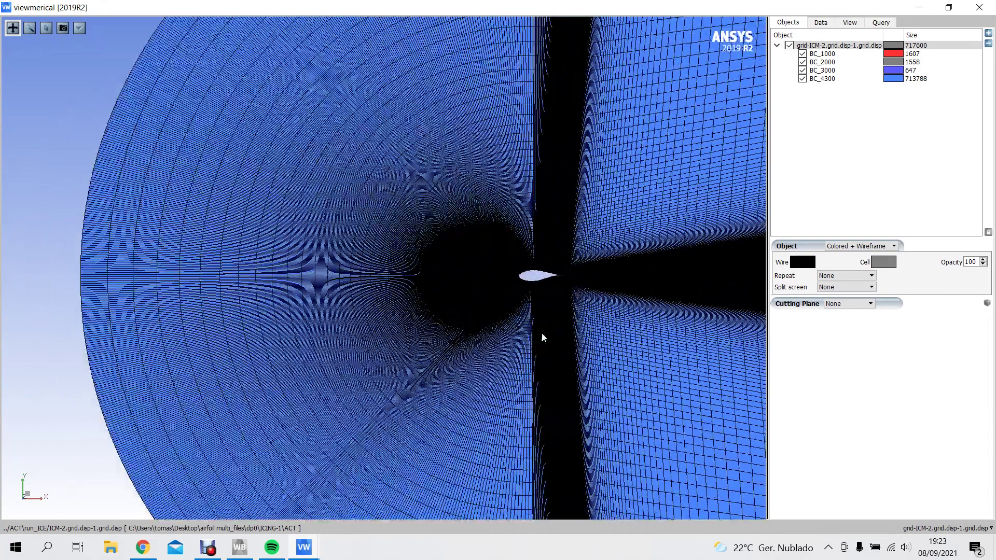
scroll(525, 266, up, 1)
middle_drag(525, 266, 621, 270)
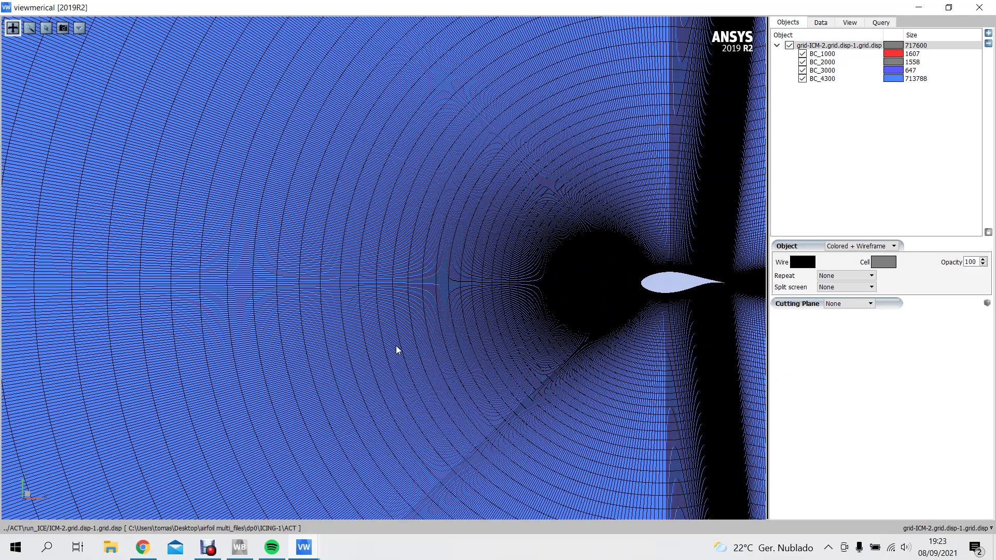
scroll(646, 277, up, 2)
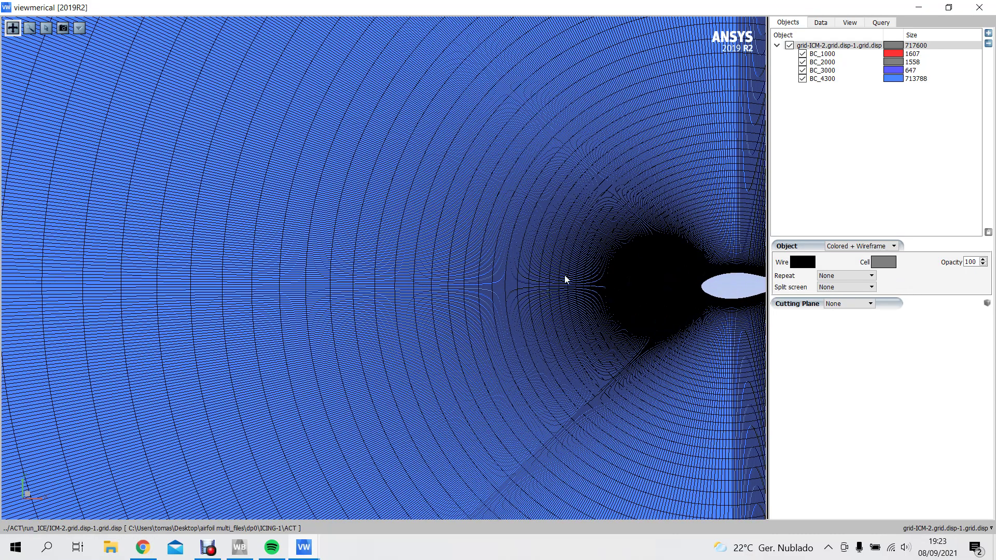
scroll(659, 273, down, 1)
scroll(637, 270, down, 1)
middle_drag(633, 277, 650, 289)
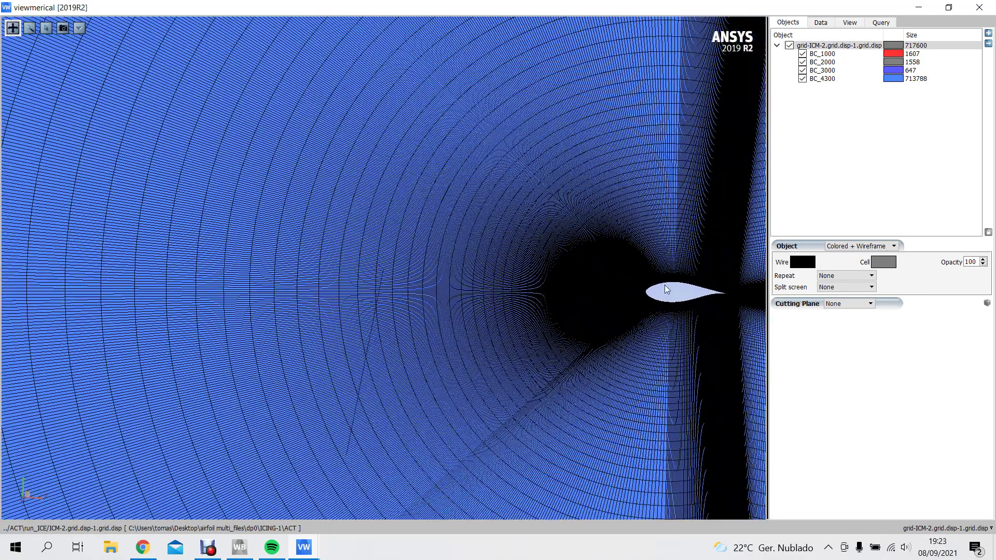
middle_drag(717, 250, 522, 214)
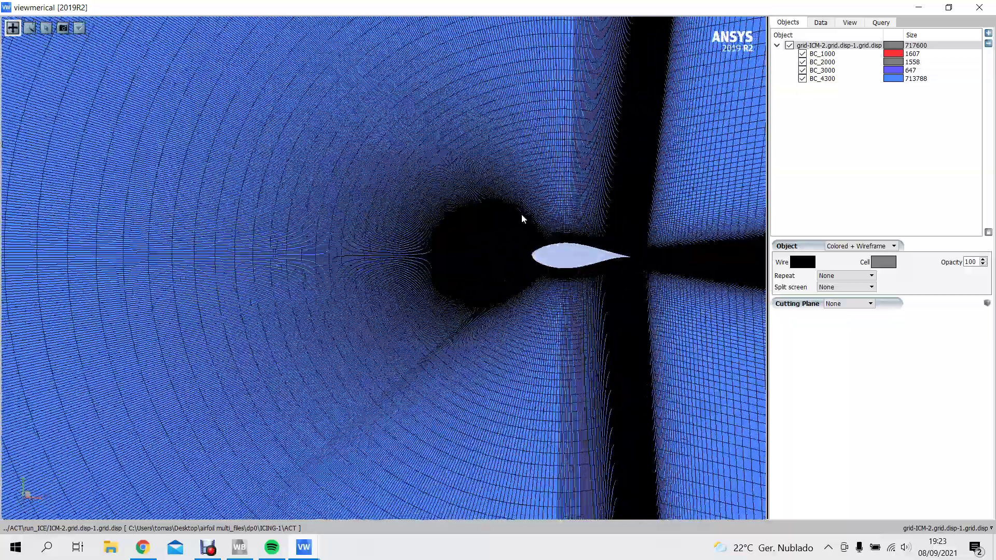
scroll(521, 213, up, 2)
middle_drag(560, 282, 366, 327)
scroll(366, 326, up, 6)
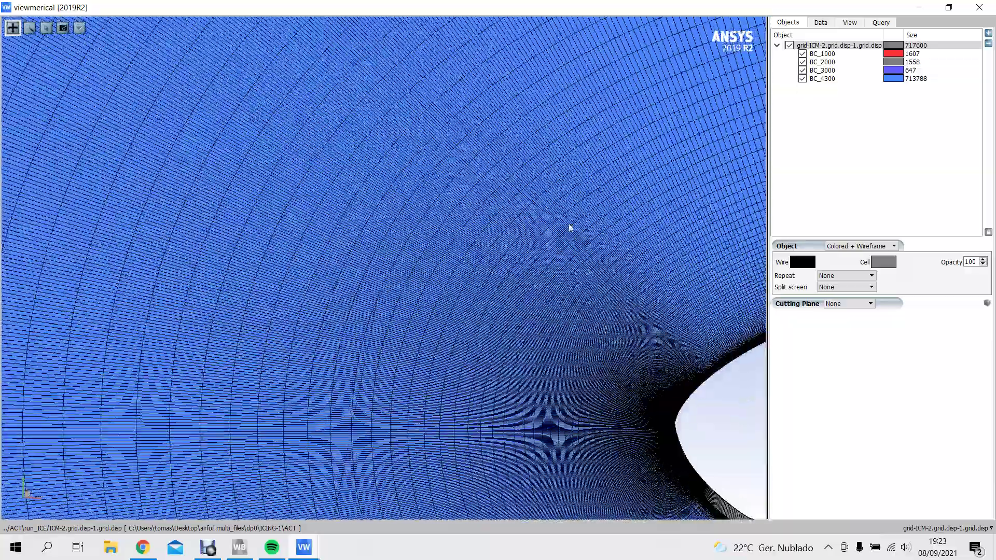
middle_drag(570, 228, 505, 147)
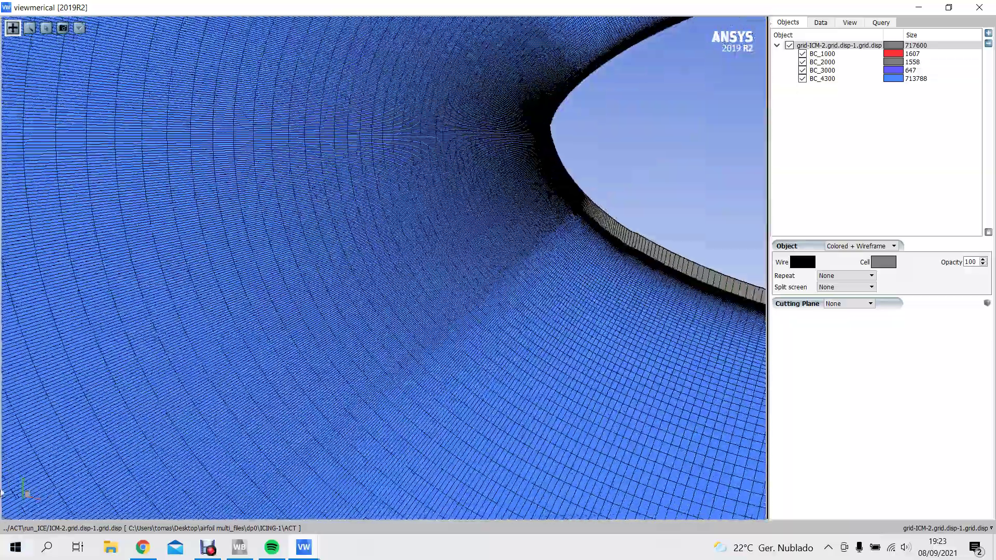
Return the displaced grid to its face-on view and examine the mesh refinement ahead of the airfoil's leading edge.
click(22, 500)
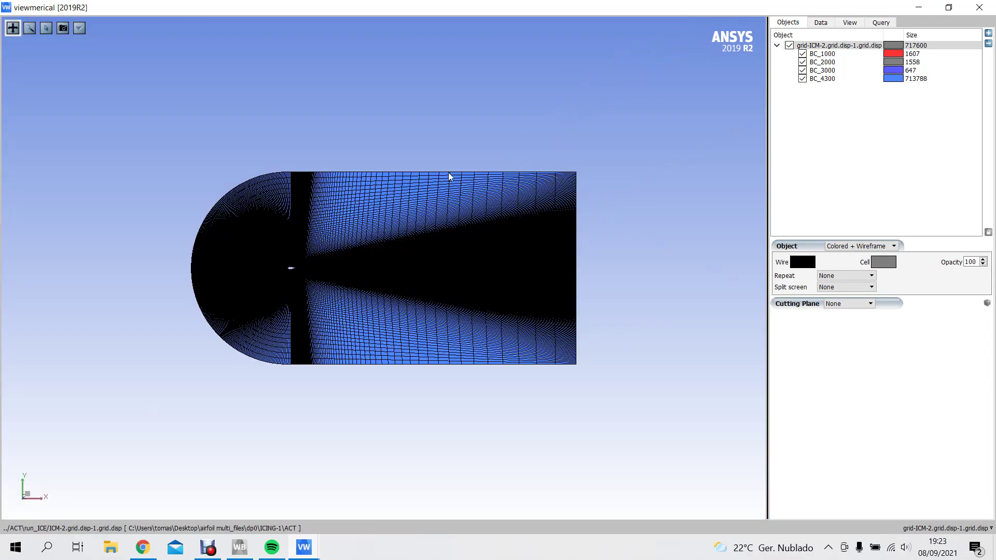
scroll(259, 295, up, 8)
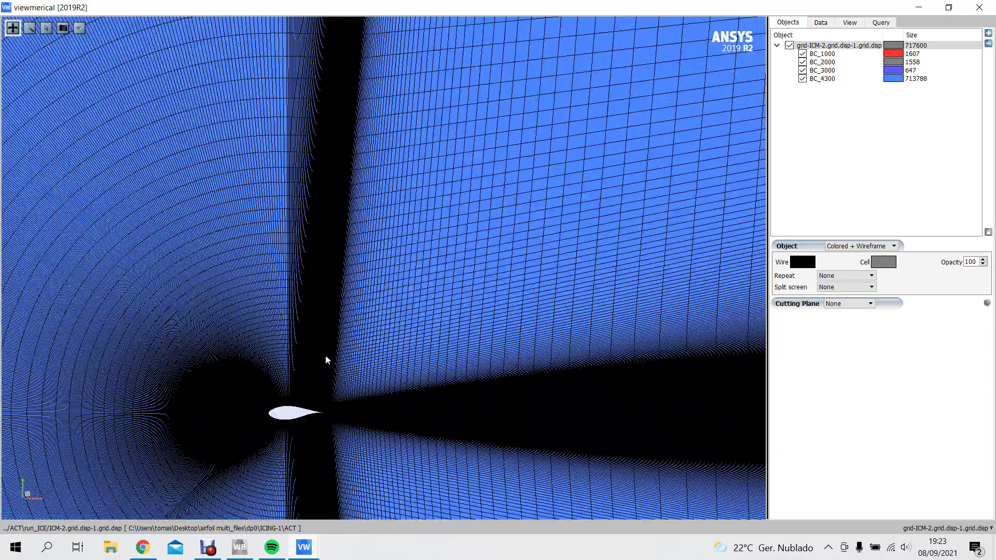
scroll(567, 202, up, 3)
middle_drag(249, 445, 416, 245)
scroll(469, 198, up, 3)
scroll(469, 198, up, 1)
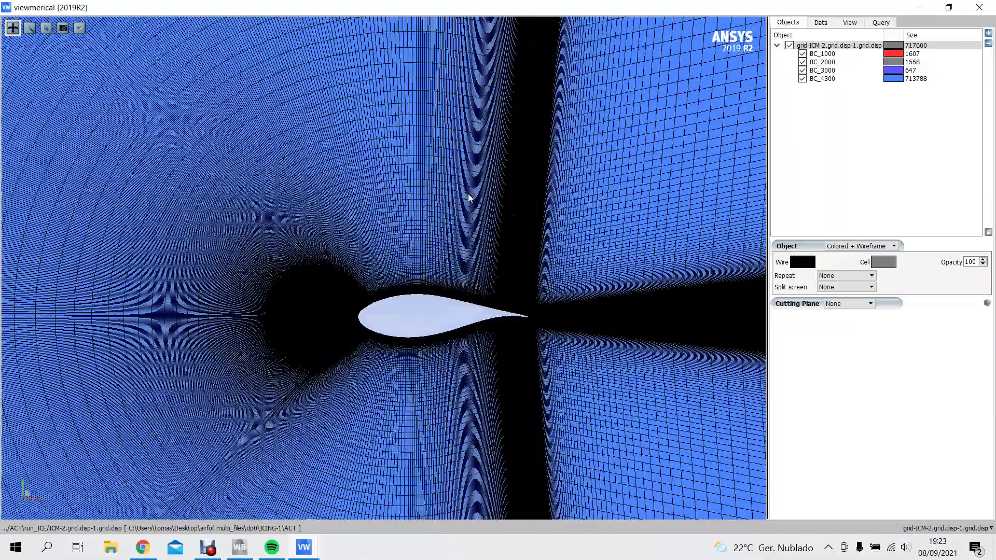
scroll(340, 344, up, 6)
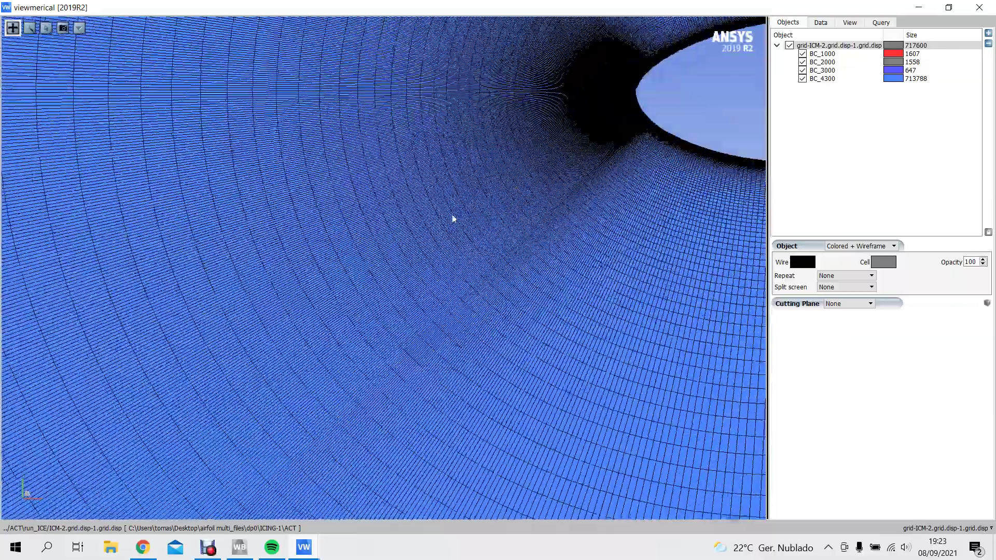
scroll(453, 218, down, 4)
scroll(489, 201, up, 2)
scroll(570, 189, up, 2)
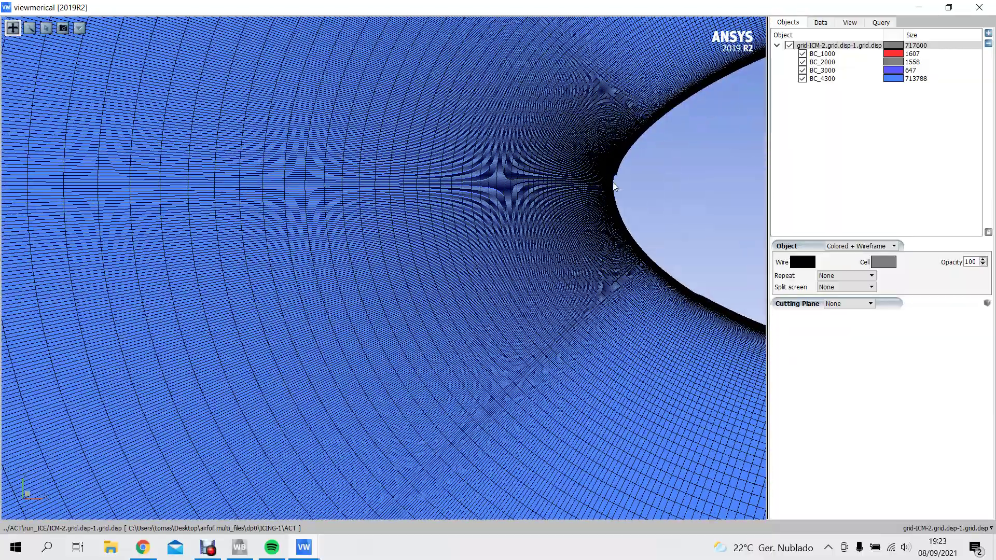
scroll(440, 260, down, 2)
scroll(468, 231, up, 1)
scroll(602, 309, up, 2)
scroll(602, 309, down, 1)
scroll(629, 311, up, 2)
Examine the cells around the ice step on the leading edge at close range, then close the displaced grid view.
drag(629, 311, 372, 261)
scroll(240, 128, up, 1)
drag(165, 145, 188, 169)
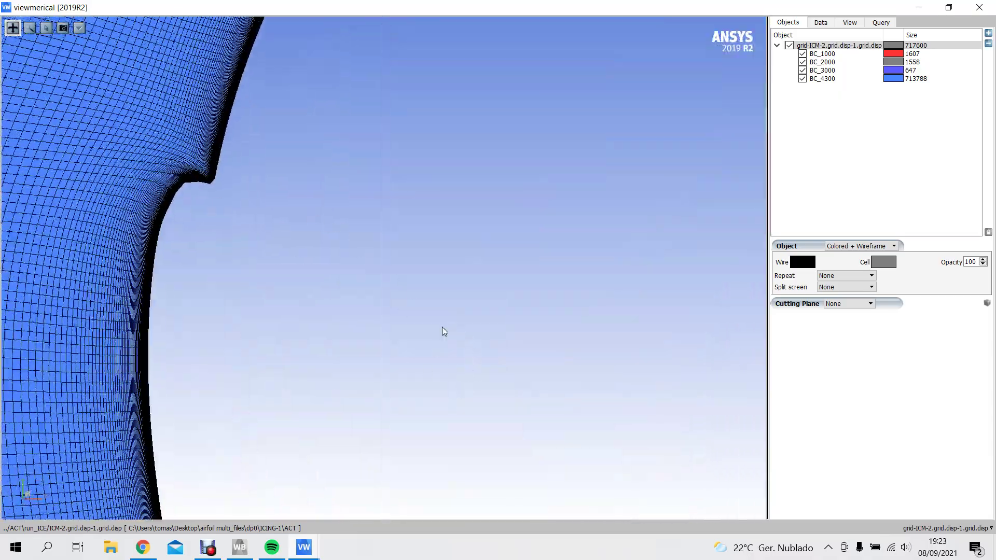
scroll(533, 311, up, 2)
drag(533, 311, 755, 344)
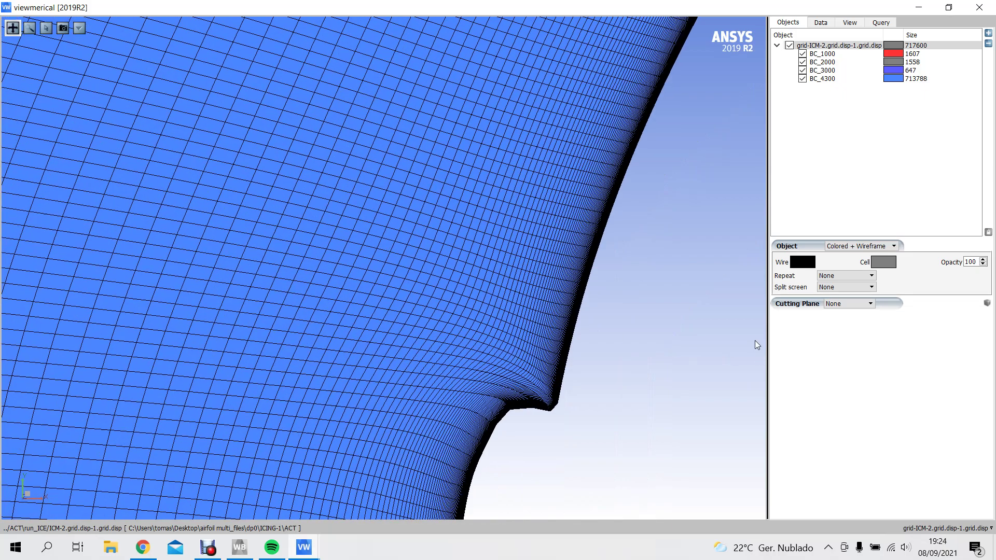
drag(671, 440, 481, 188)
scroll(592, 223, up, 2)
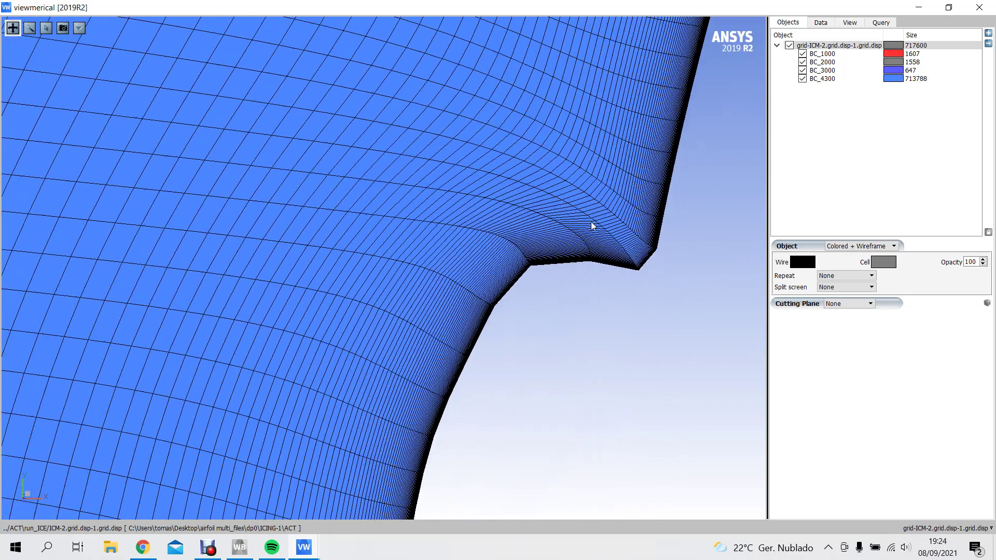
drag(592, 223, 351, 249)
scroll(489, 244, up, 4)
scroll(492, 244, down, 3)
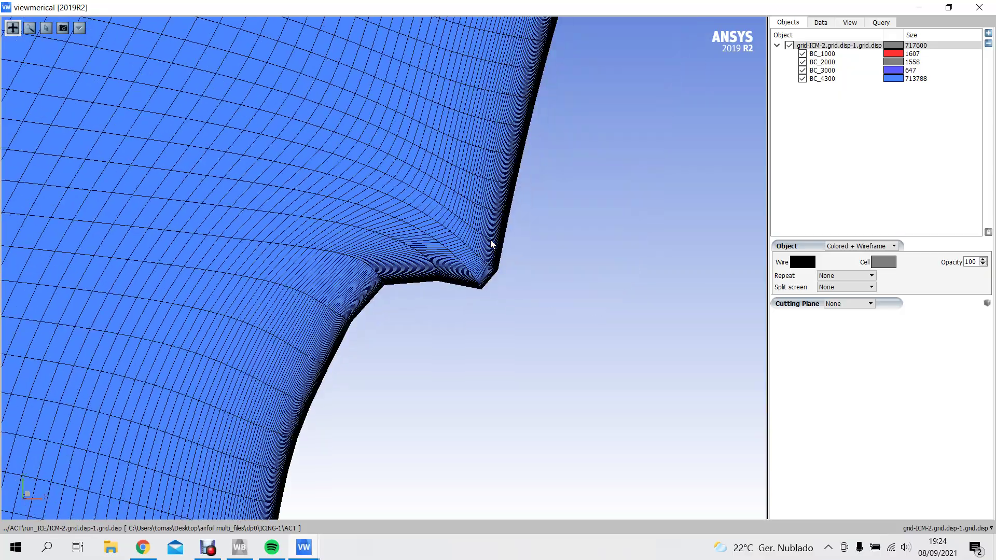
scroll(549, 214, down, 4)
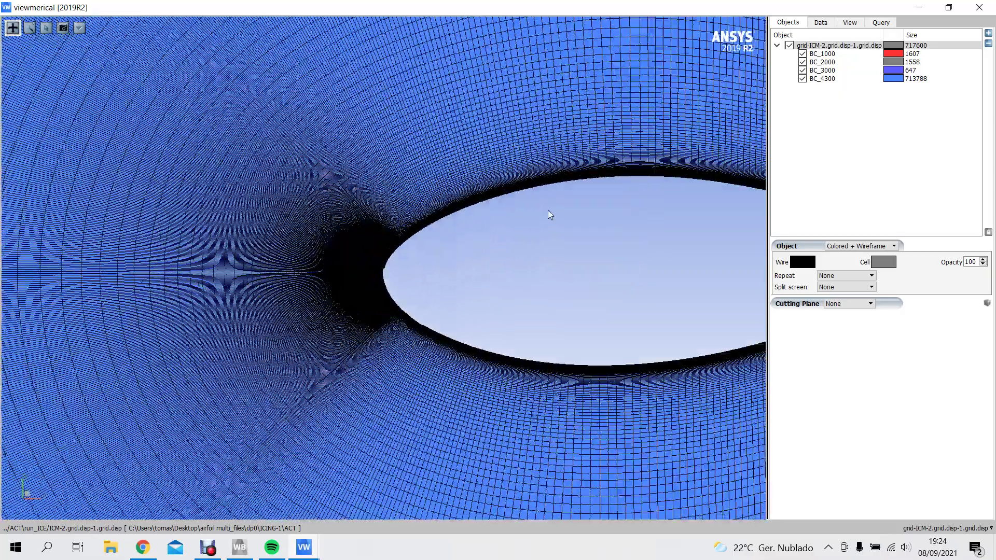
scroll(550, 214, down, 3)
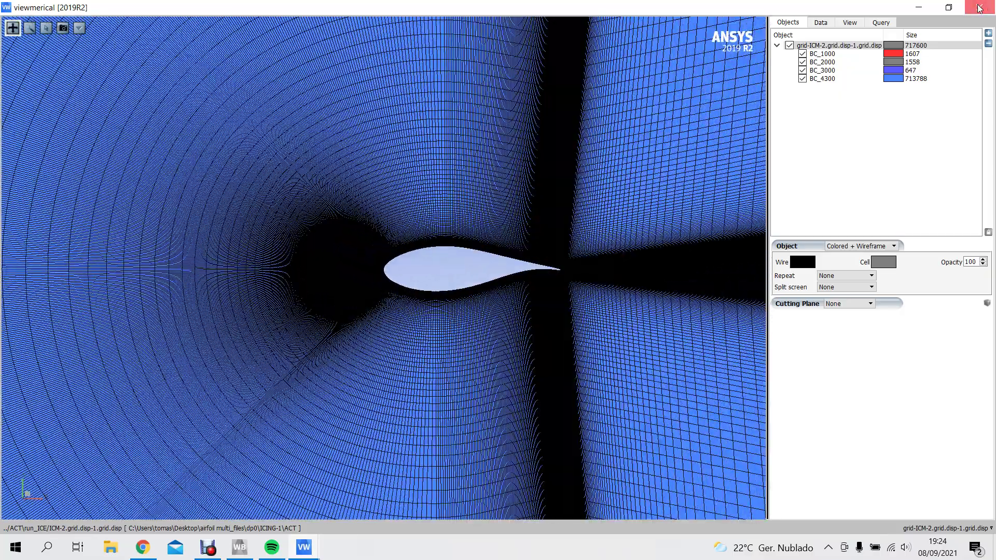
click(979, 7)
View the second icing system's Solution Ice result in Viewmerical, inspect the ice shape along the airfoil, and close the viewer.
right_click(563, 165)
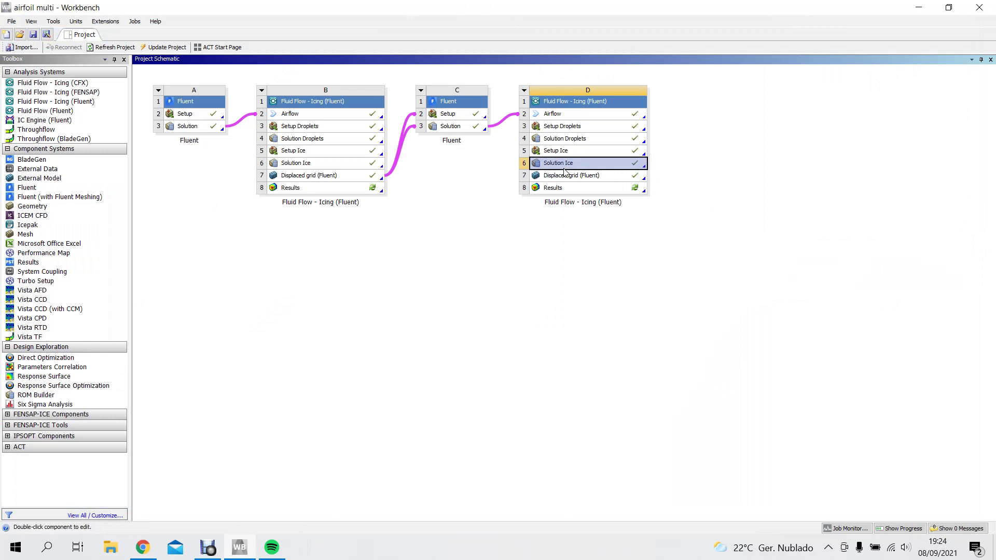
click(592, 197)
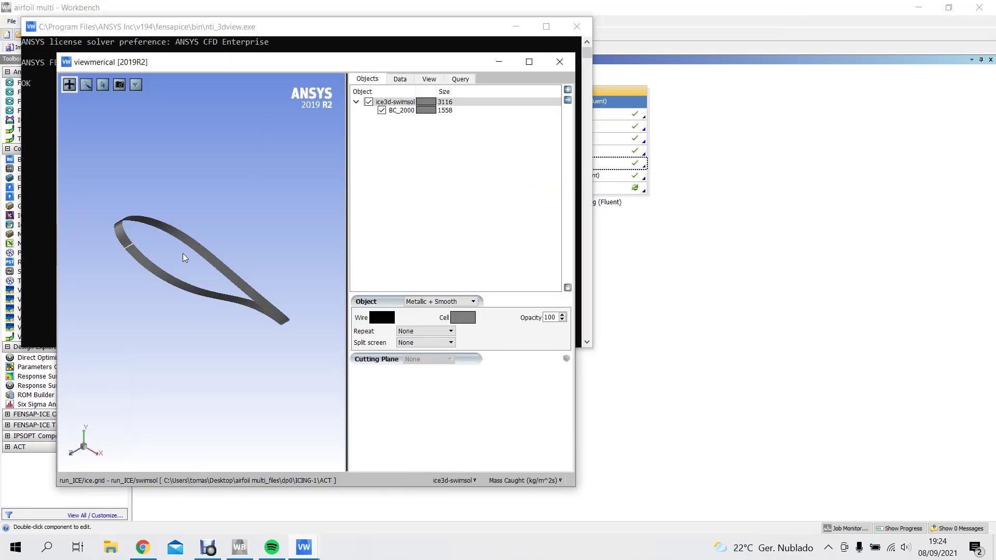
drag(182, 253, 122, 219)
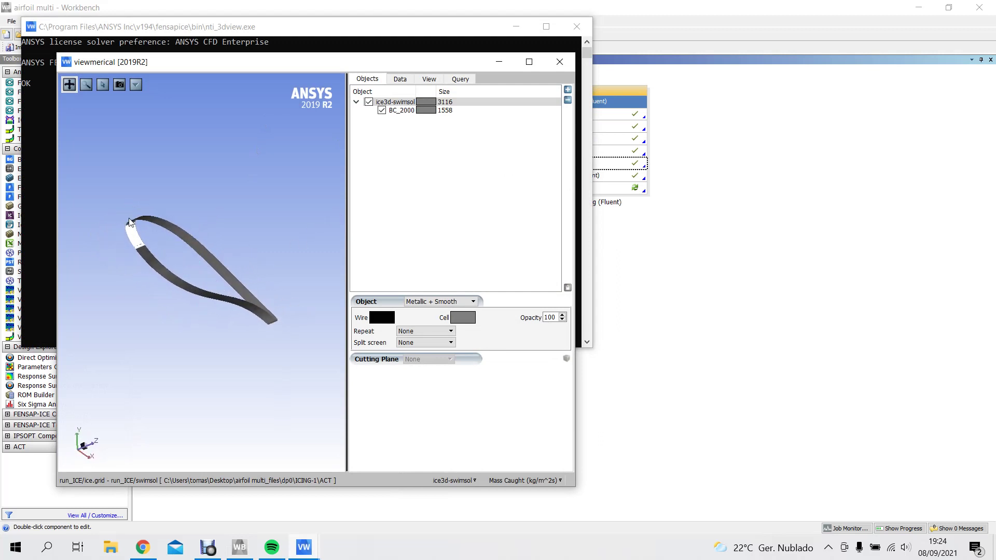
scroll(123, 230, up, 10)
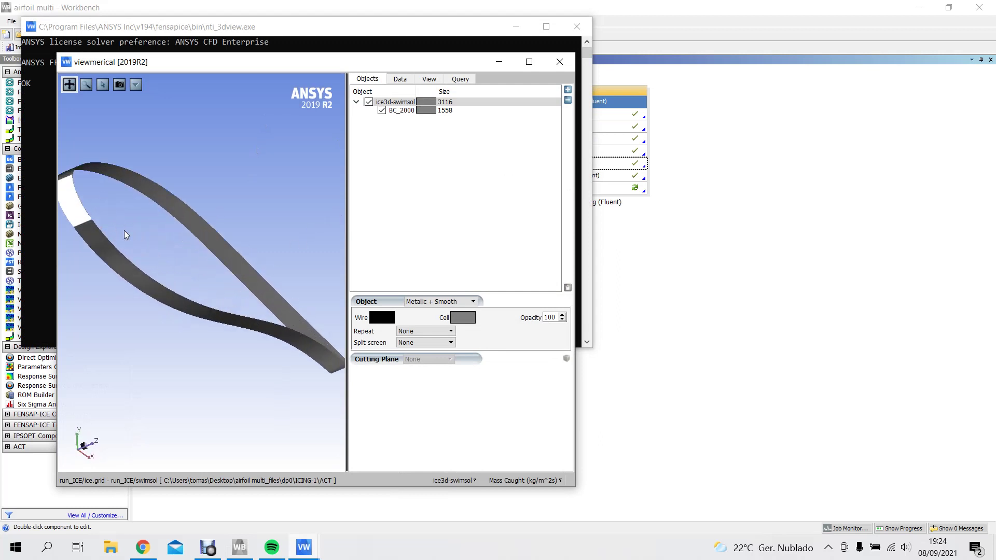
middle_drag(259, 270, 174, 229)
click(566, 61)
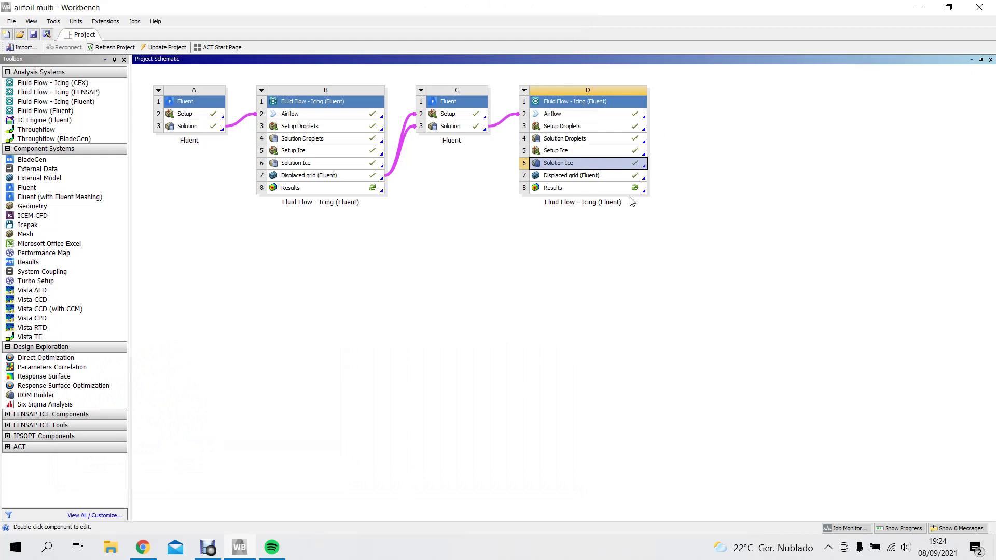
Add a Fluent component system after the second icing system and link that system's Displaced grid (Fluent) to its Setup and Solution.
click(679, 332)
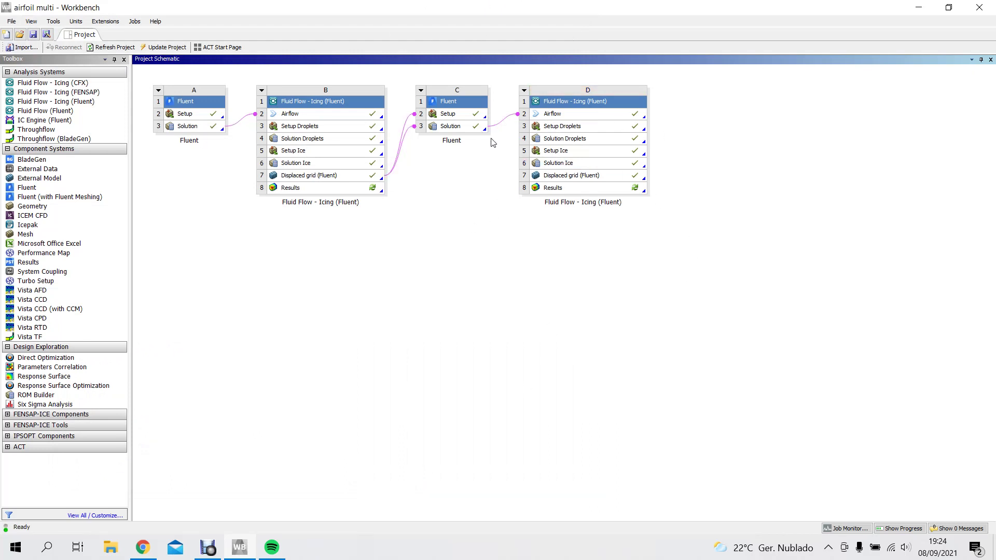
drag(27, 187, 729, 117)
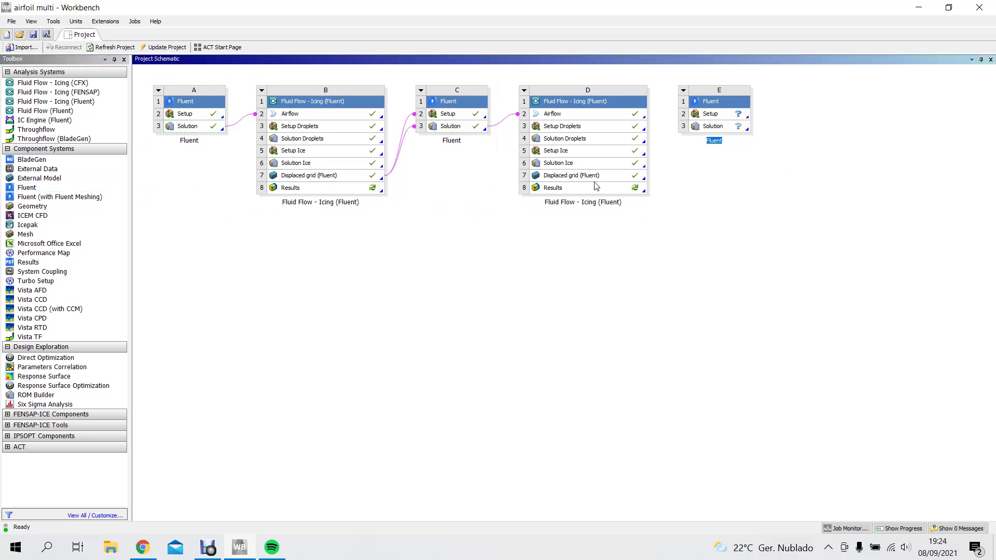
click(576, 179)
drag(709, 160, 731, 115)
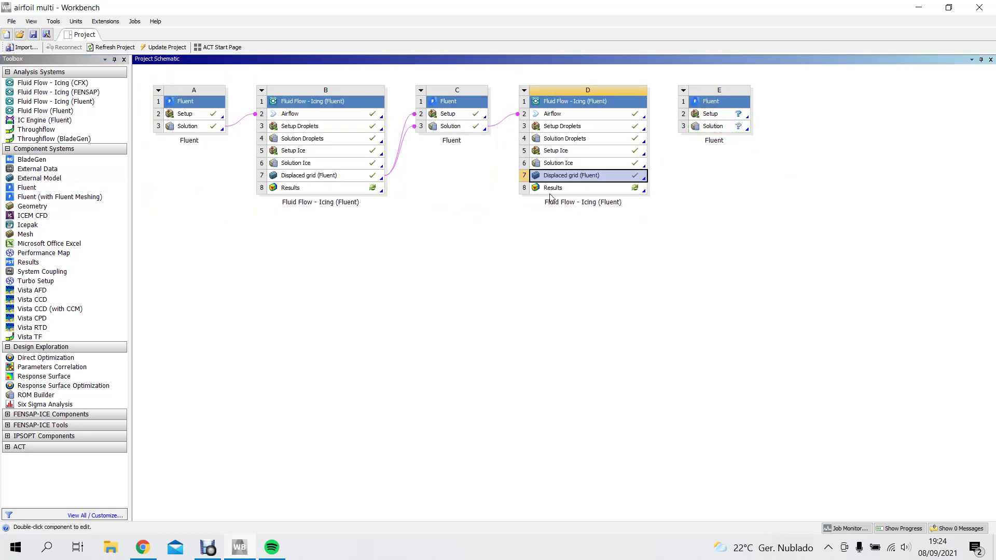
drag(766, 166, 731, 127)
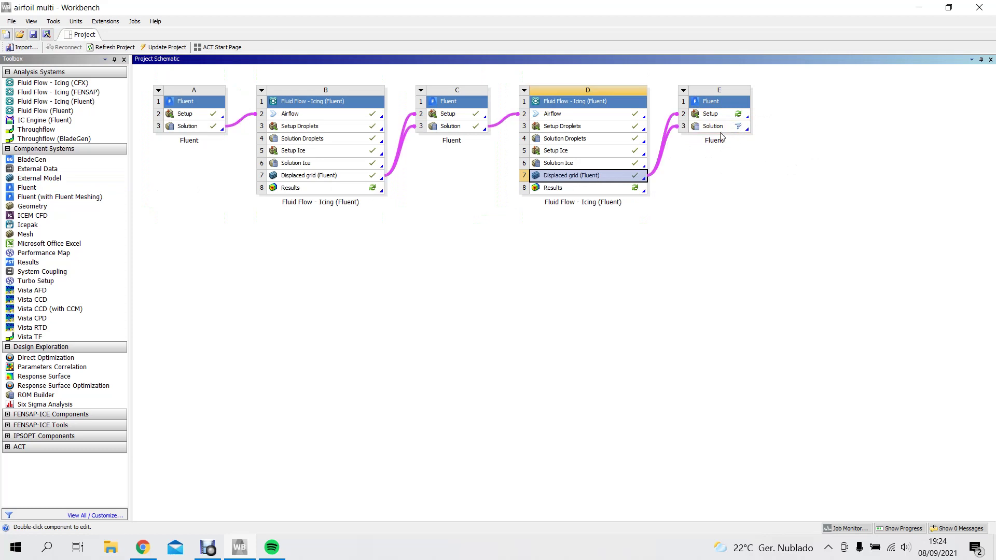
Save the project and launch Fluent from the new system's Setup with double precision and 3 parallel processes.
click(33, 35)
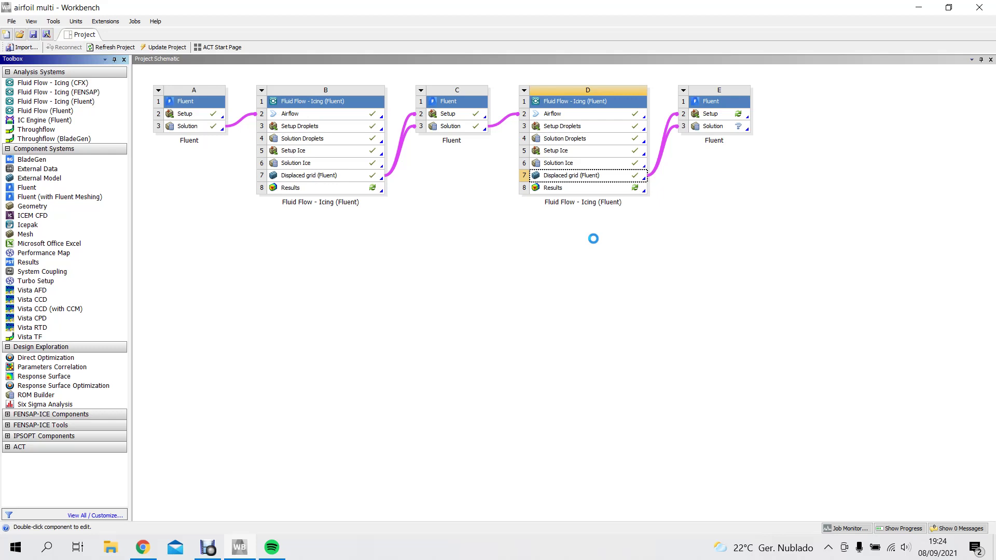
click(713, 118)
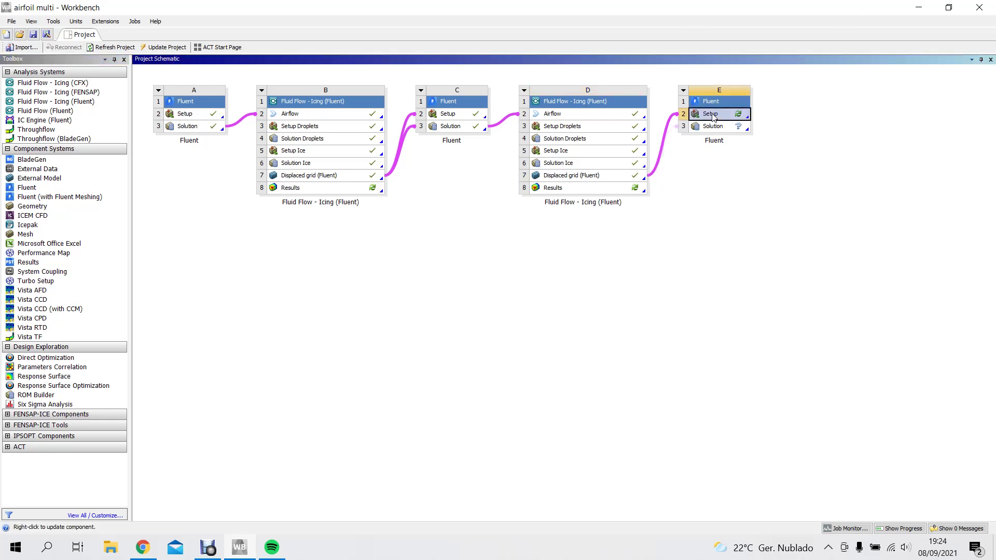
double_click(714, 118)
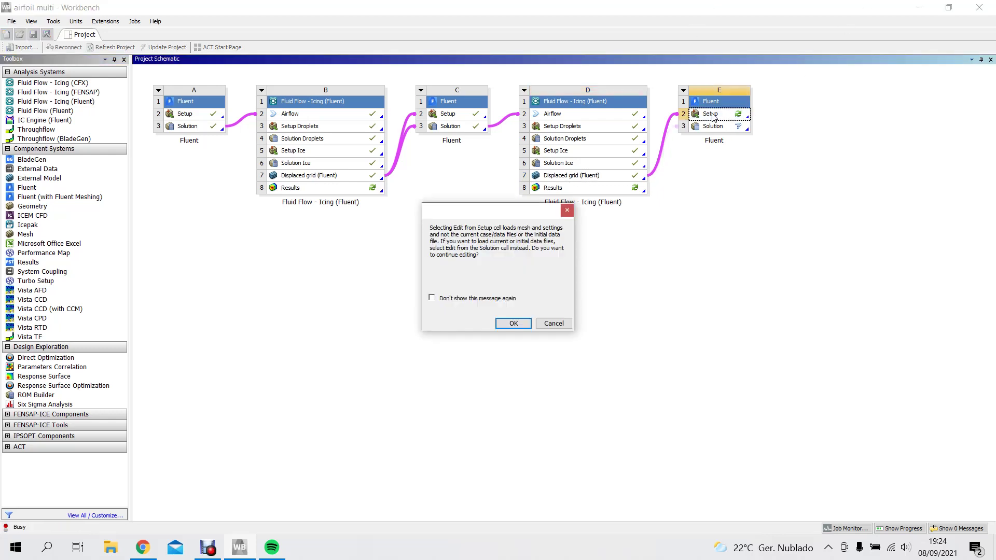
click(513, 324)
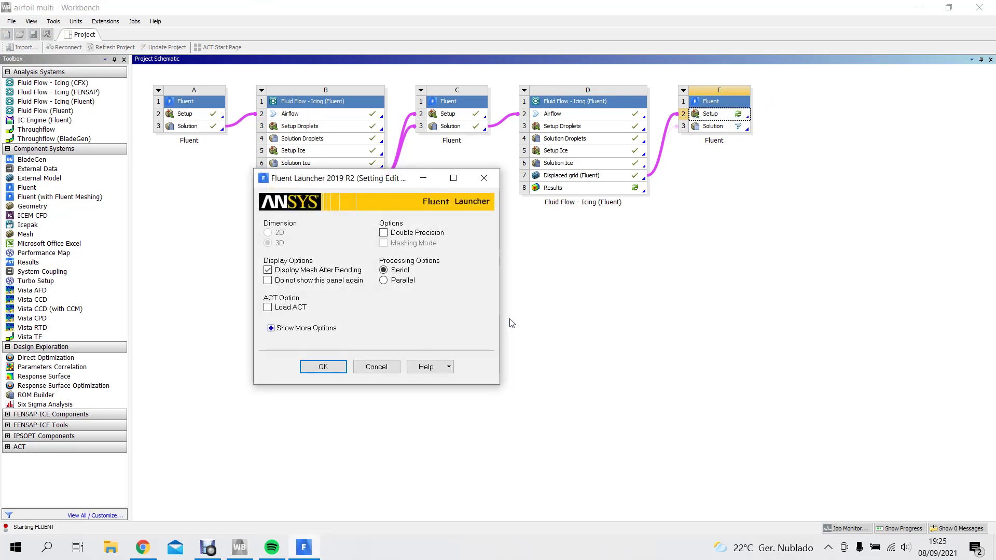
click(412, 234)
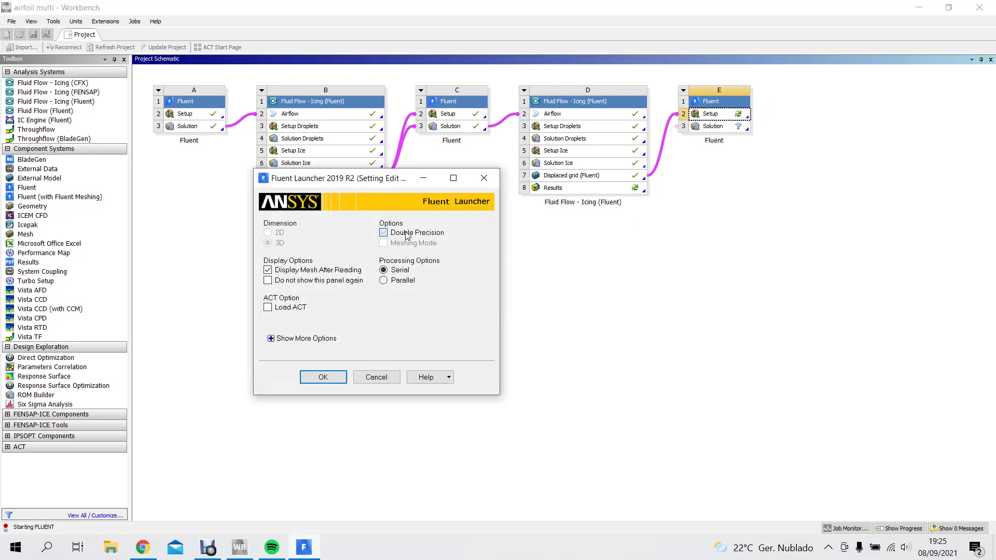
click(396, 282)
click(424, 326)
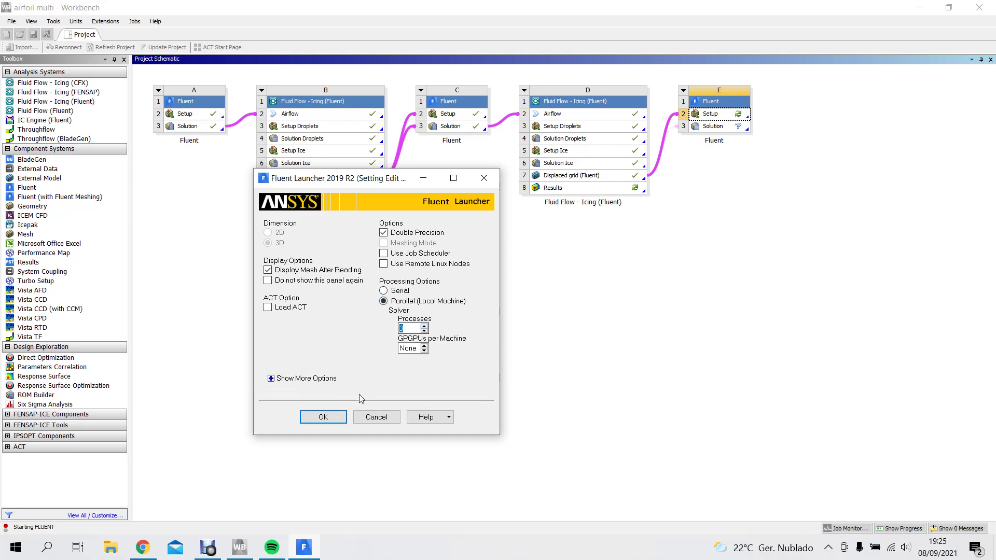
click(323, 419)
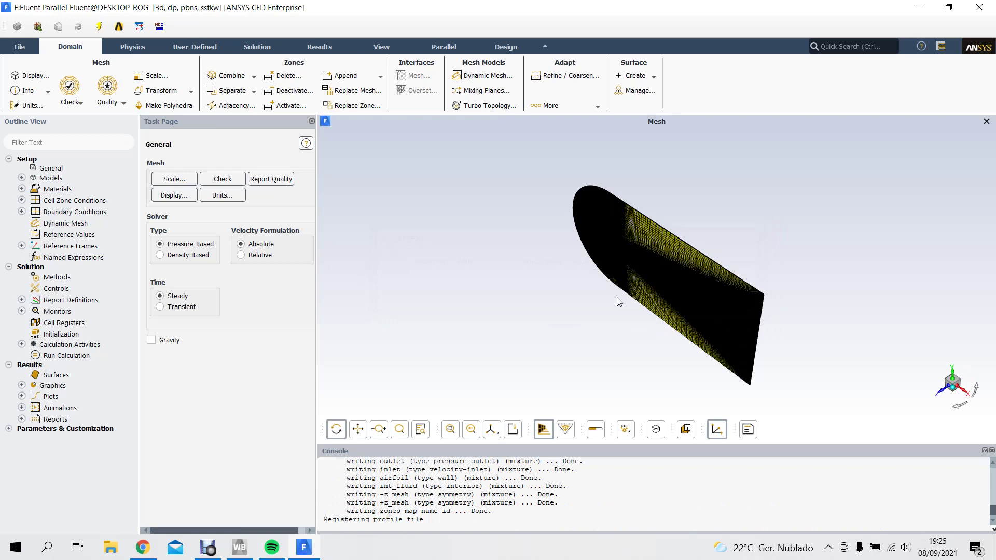
drag(618, 301, 609, 268)
scroll(608, 268, down, 3)
scroll(607, 267, up, 3)
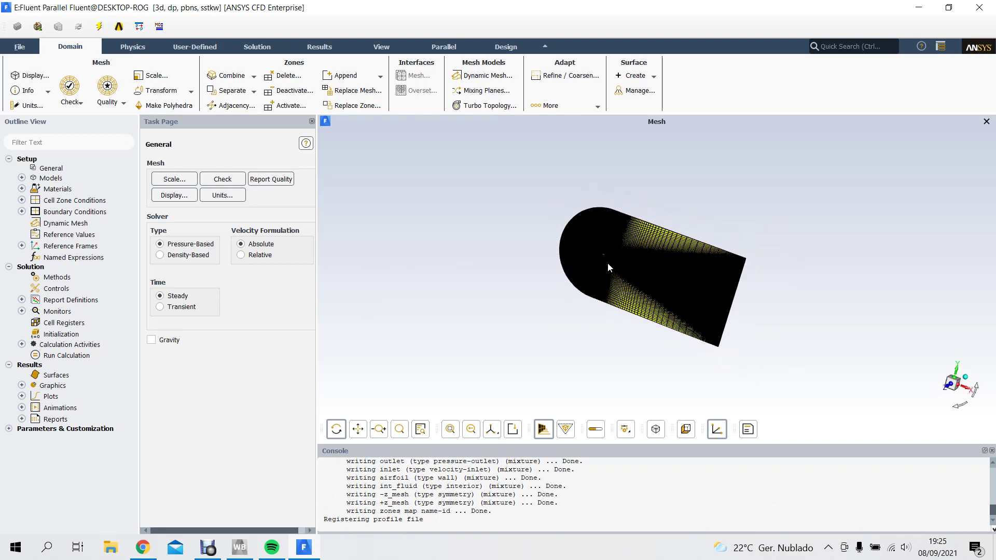
Read the roughness profile rough.prof from the project's dp0\ICING-1\ACT\run_ICE folder.
click(23, 48)
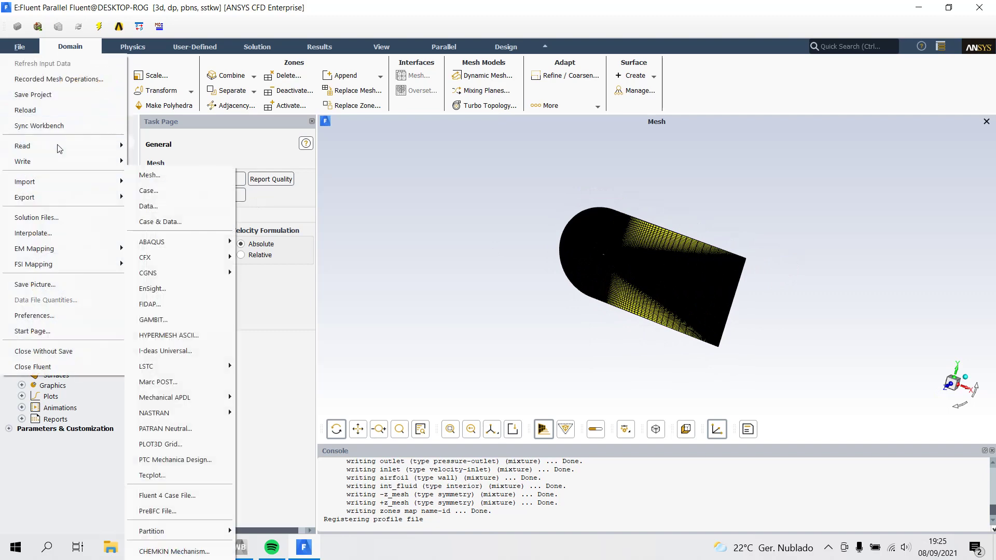
mouse_move(63, 141)
click(160, 220)
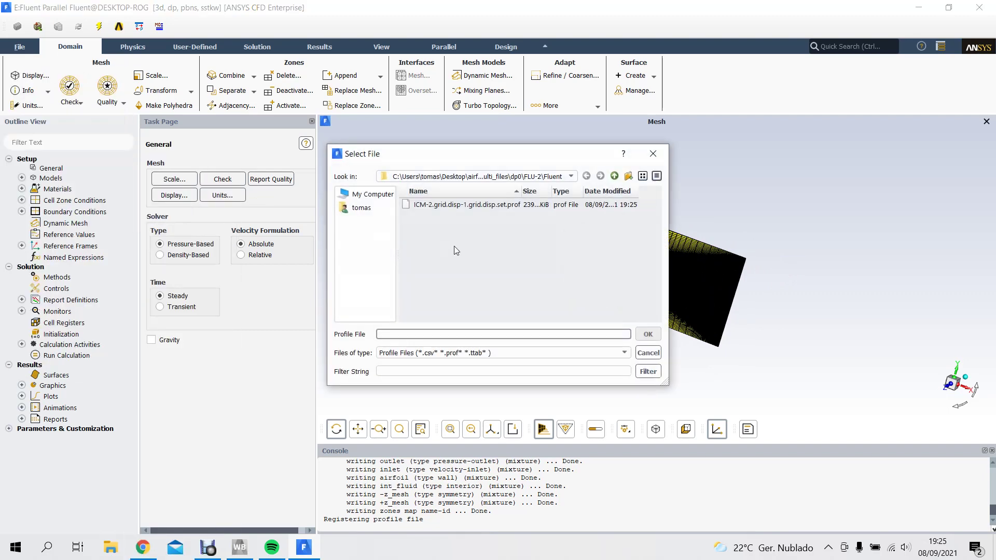
click(576, 179)
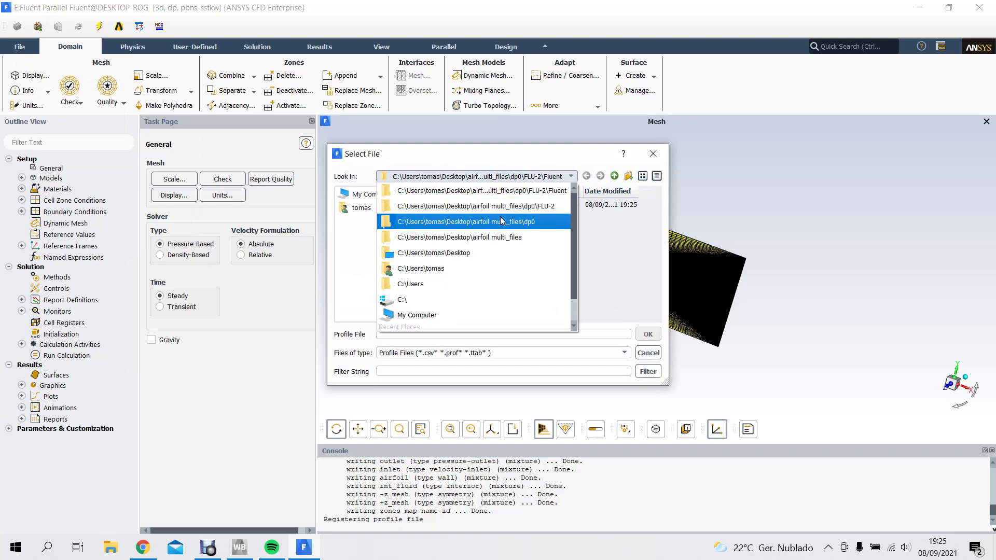
click(467, 221)
click(438, 251)
double_click(437, 251)
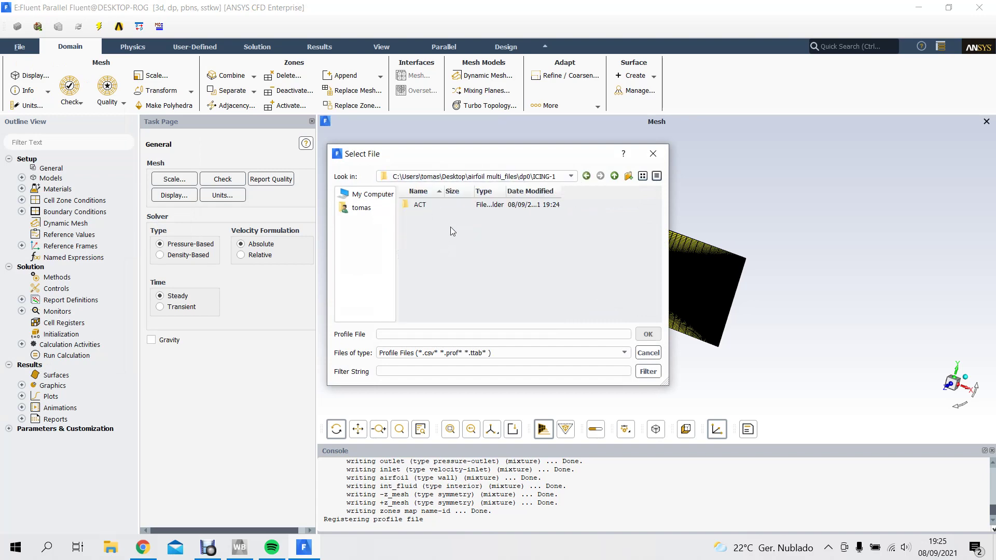
double_click(461, 204)
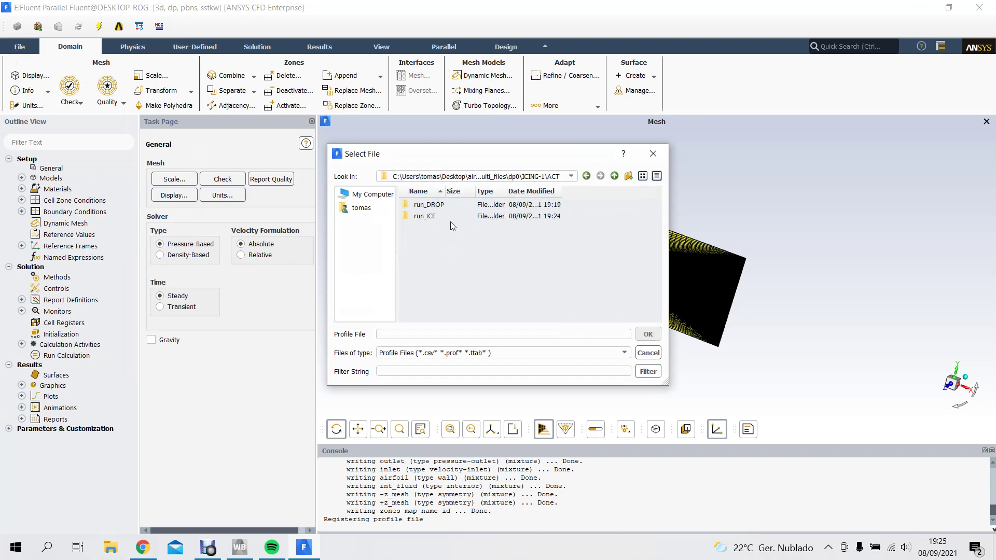
click(451, 218)
double_click(450, 219)
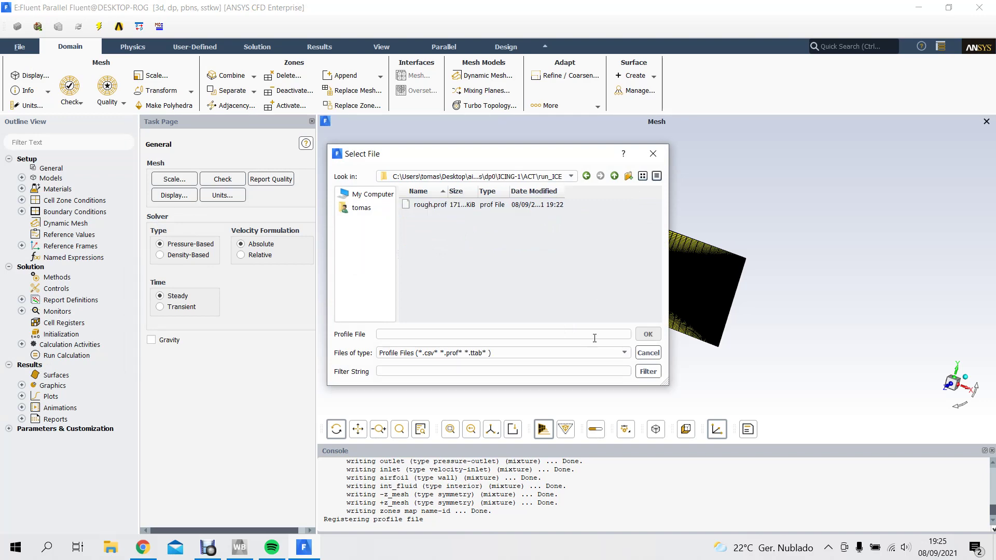
click(433, 205)
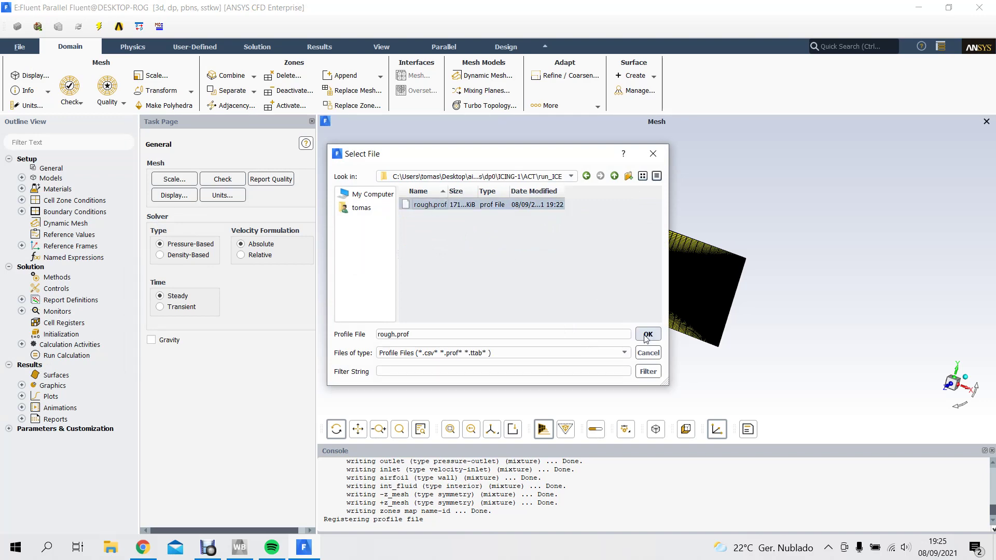
click(647, 335)
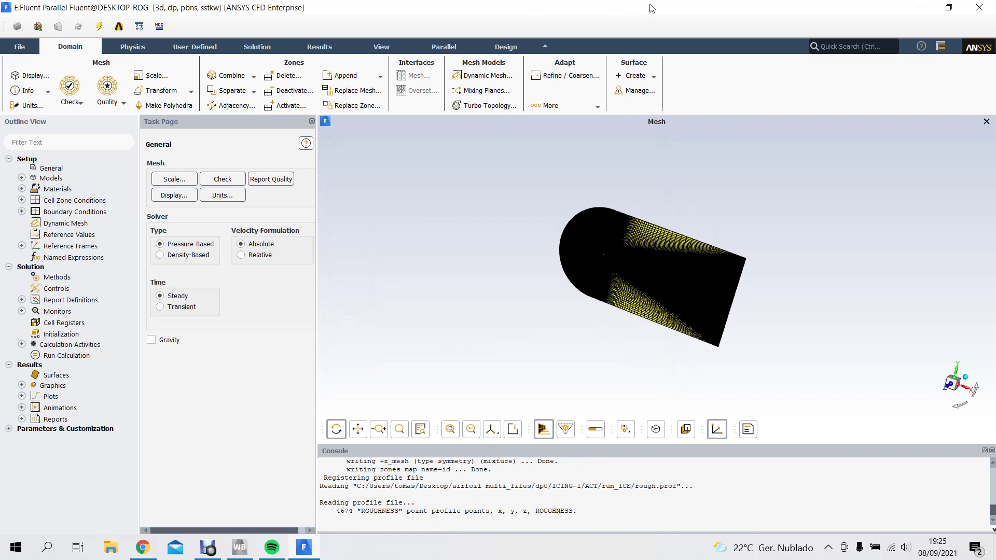
Quit the Fluent setup session and reopen Fluent from the Solution of the third Fluent system in Workbench.
click(993, 14)
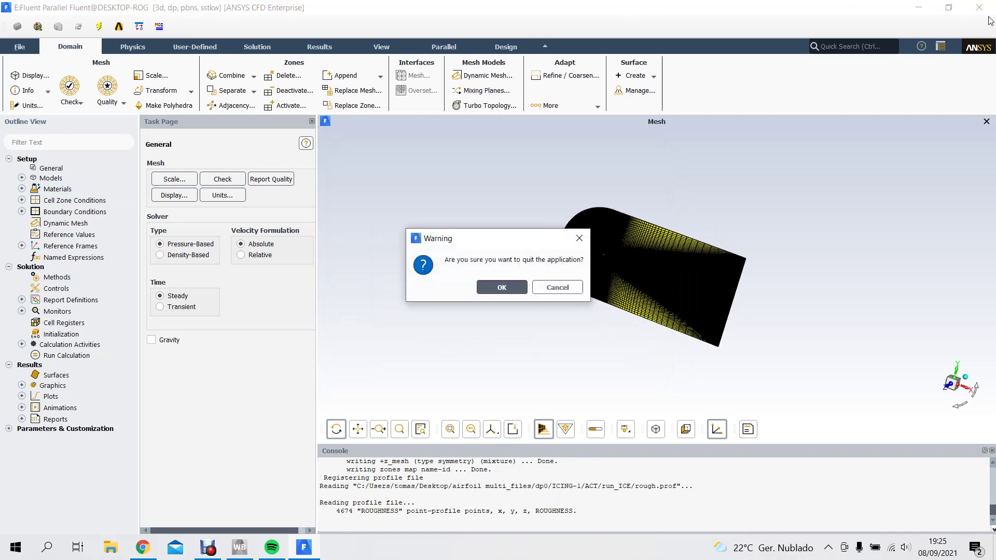
click(502, 288)
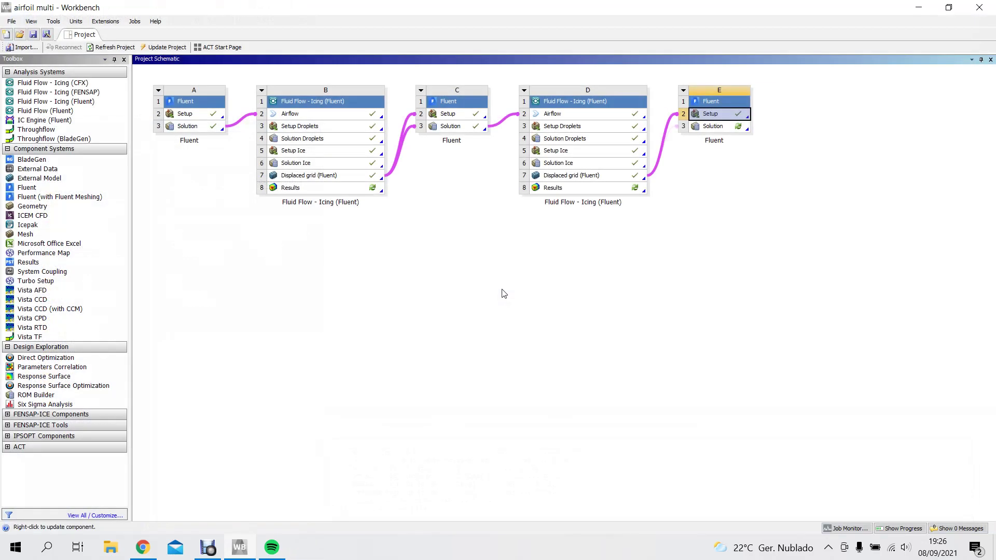
double_click(718, 130)
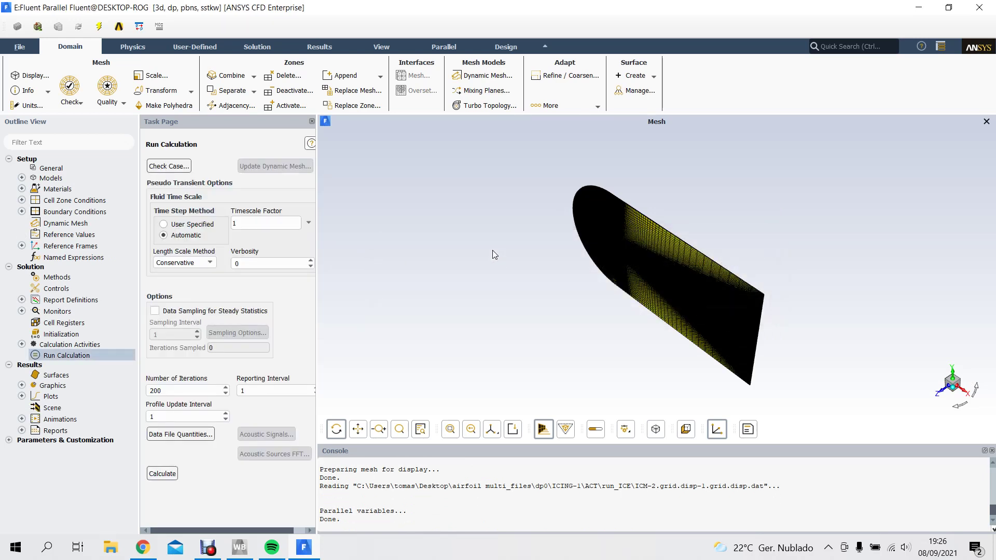
Initialize the solution with Standard Initialization computed from the inlet.
click(82, 337)
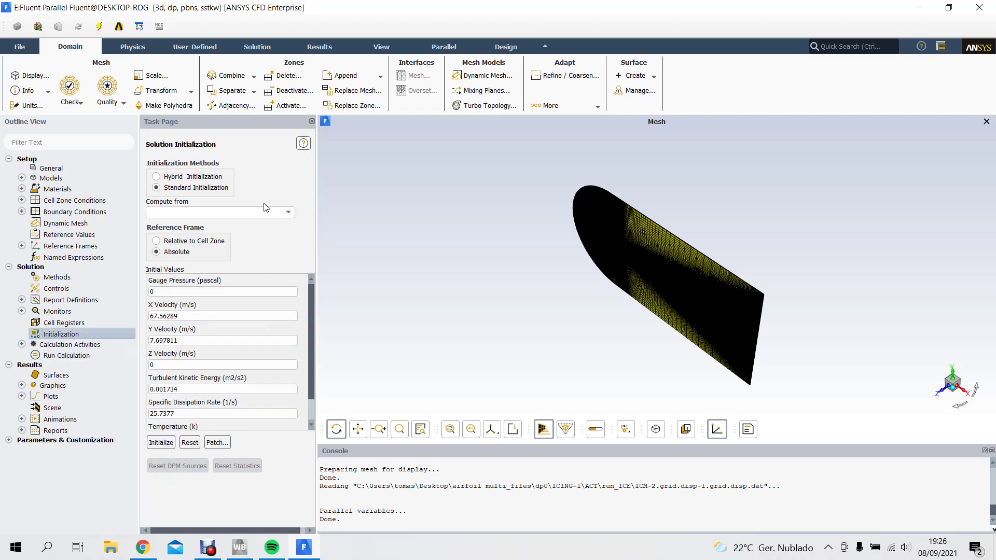
click(288, 212)
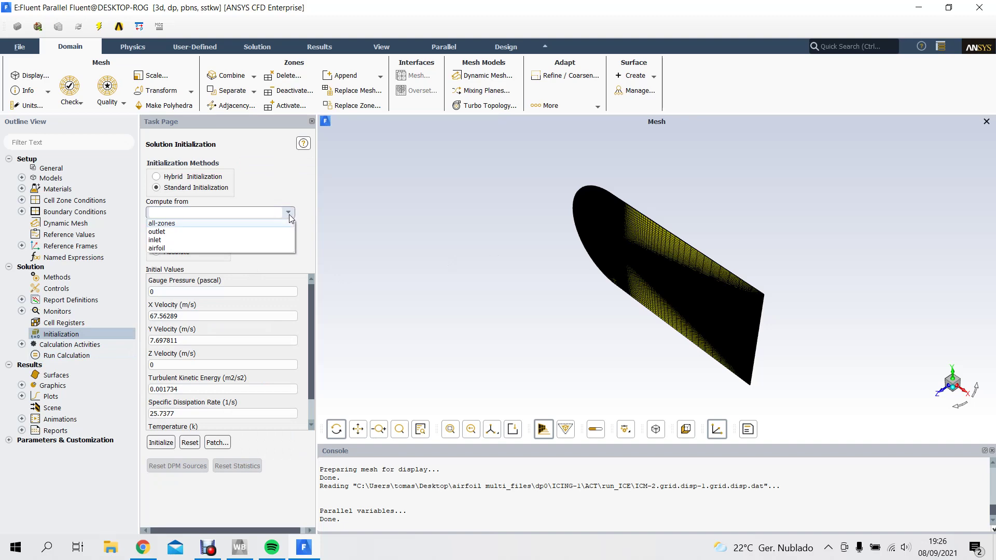
click(190, 242)
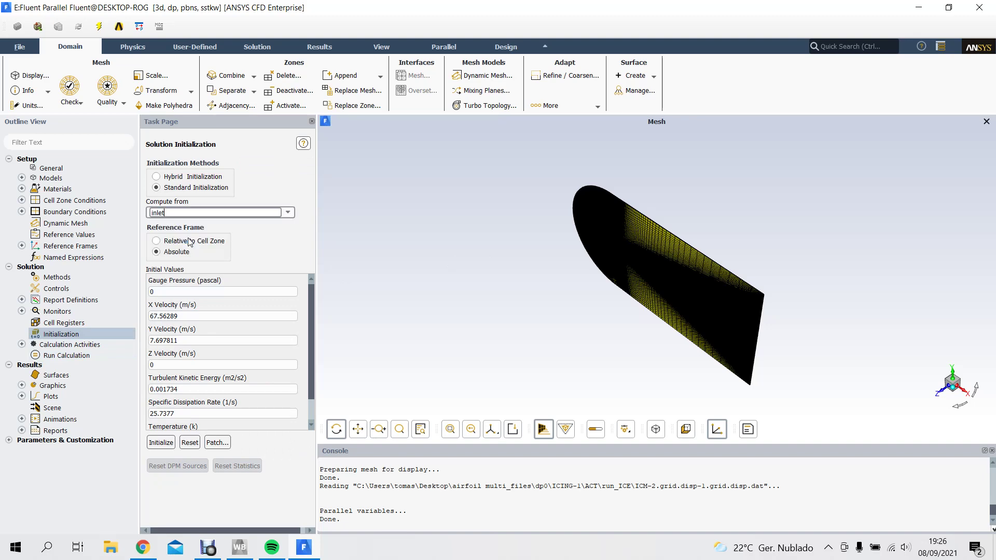
click(165, 444)
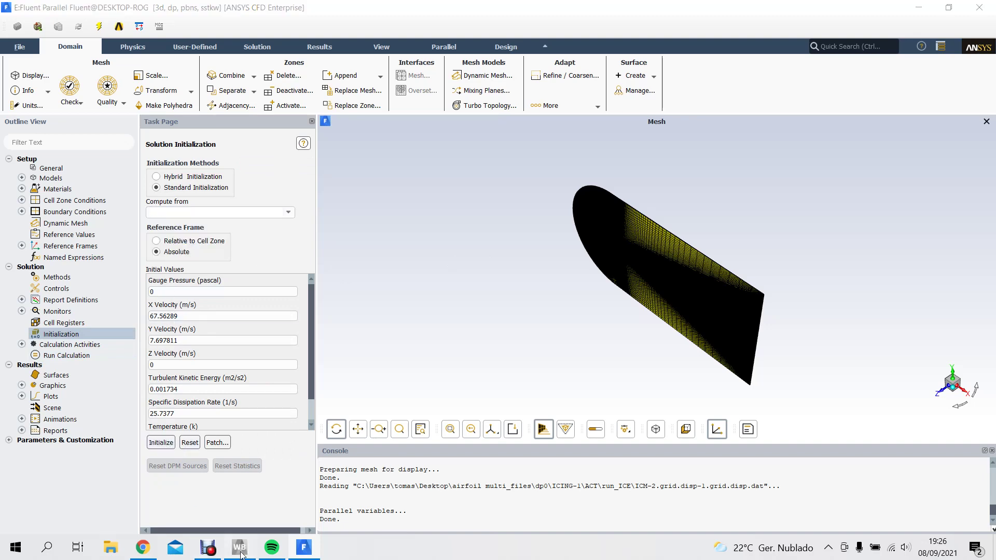
click(239, 547)
click(303, 547)
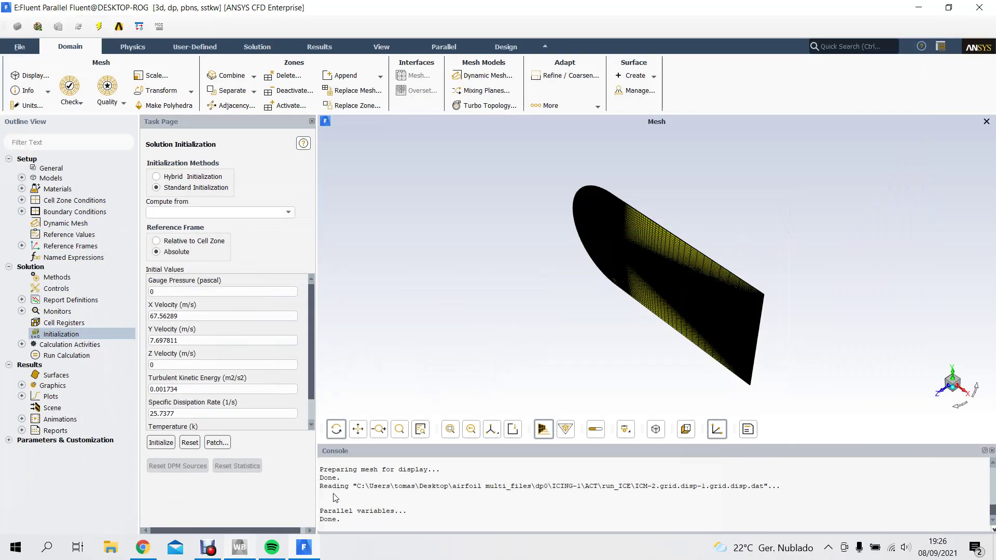
Check the case setup and run the calculation for 200 iterations.
double_click(63, 344)
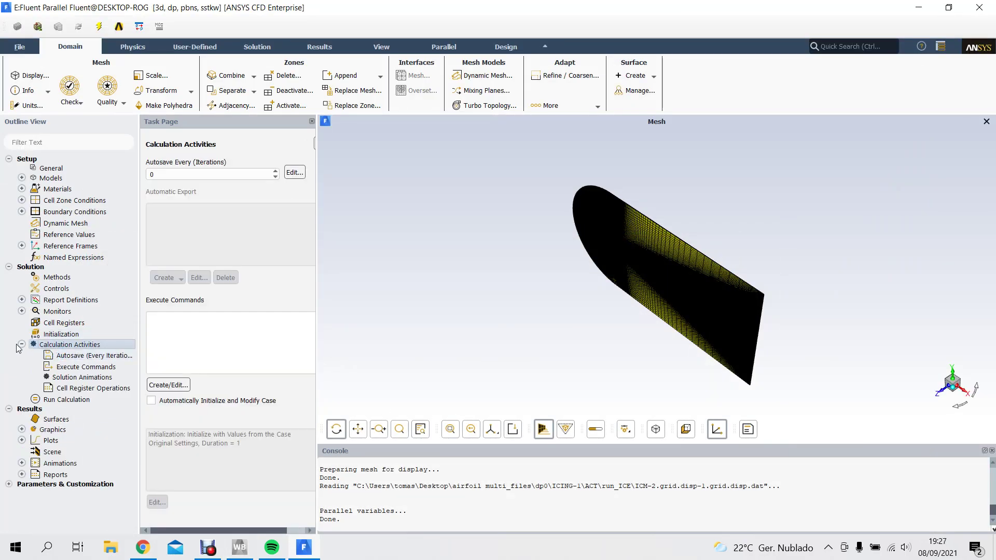
click(21, 344)
double_click(66, 355)
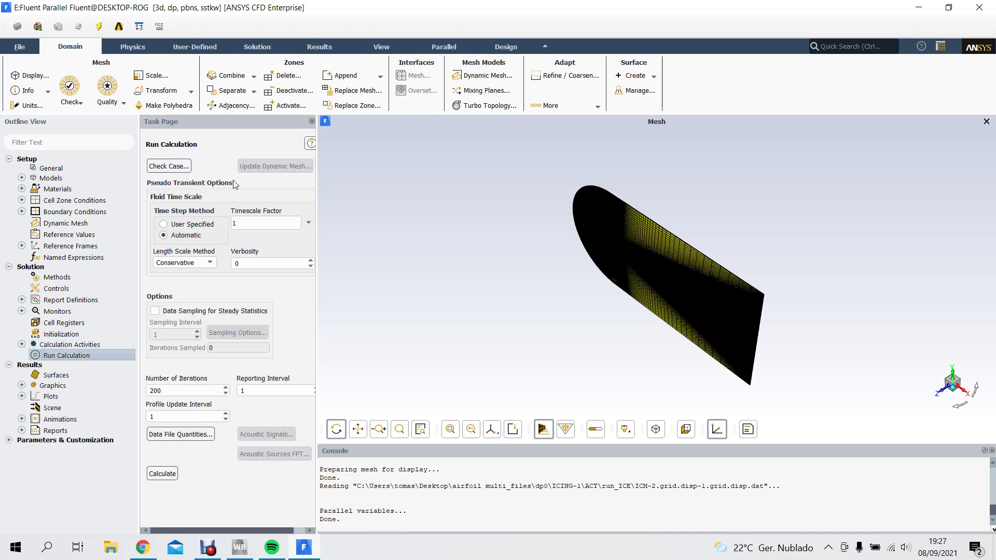
click(176, 168)
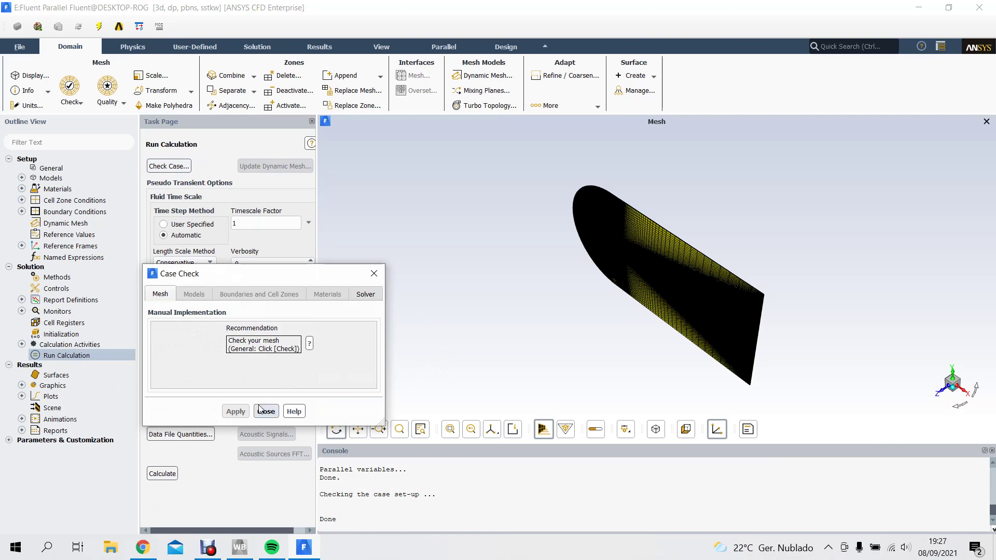
click(261, 409)
click(161, 475)
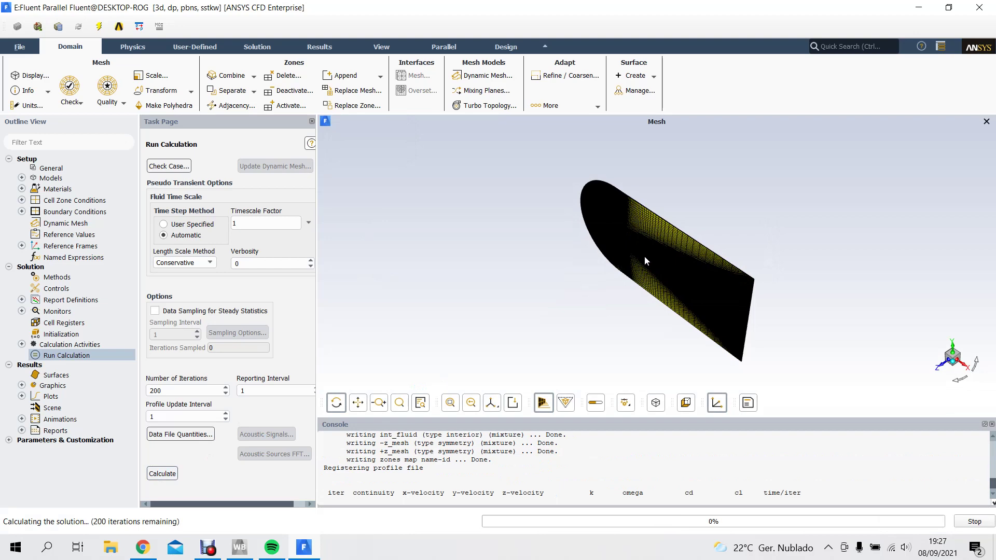
key(XF86AudioMute)
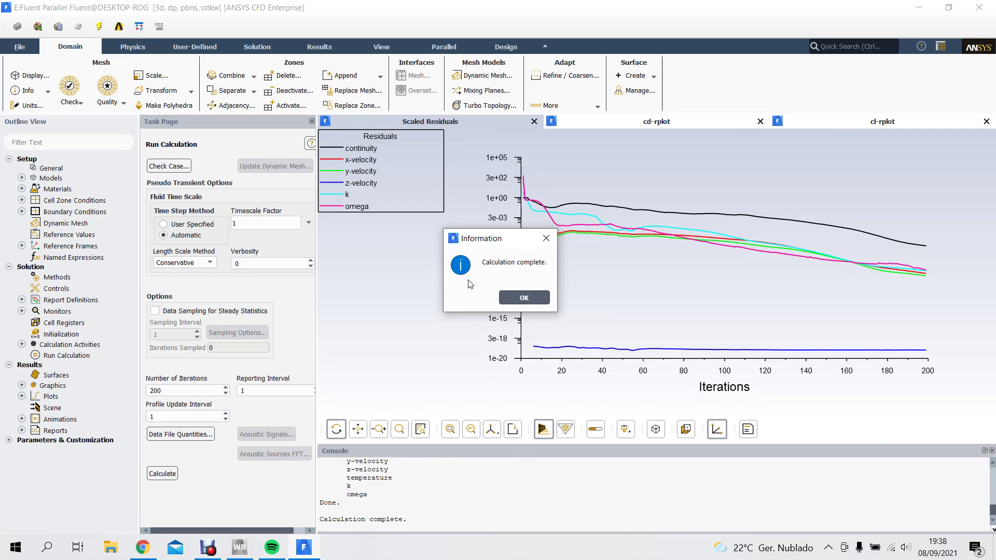
Acknowledge the finished calculation and review the iteration history and the drag and lift coefficient plots.
click(524, 300)
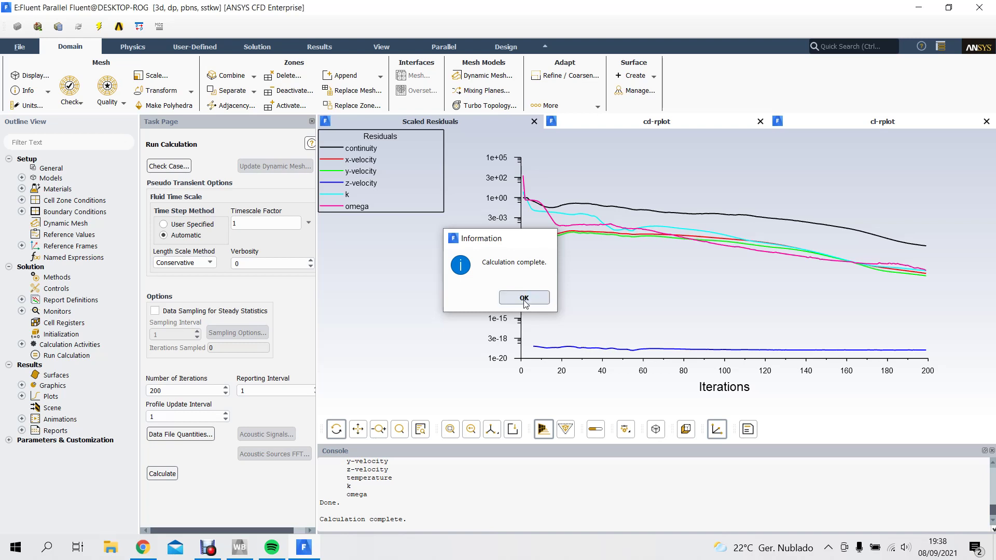
scroll(552, 487, up, 10)
scroll(553, 486, down, 2)
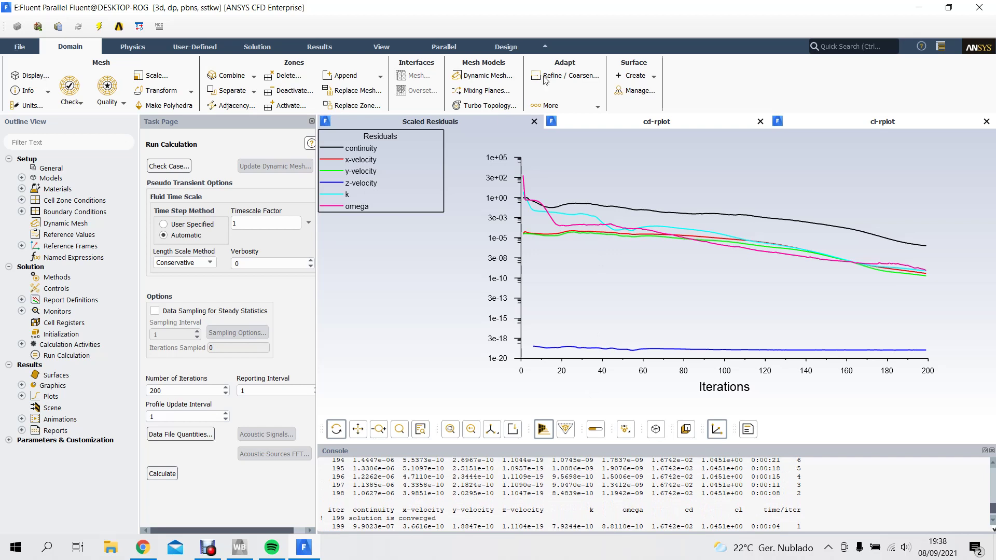
click(655, 122)
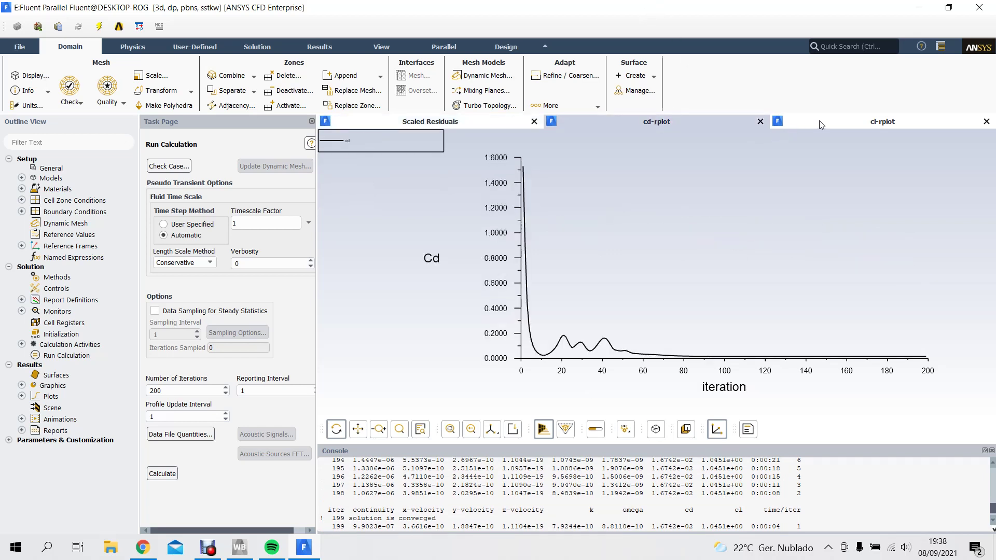
click(773, 123)
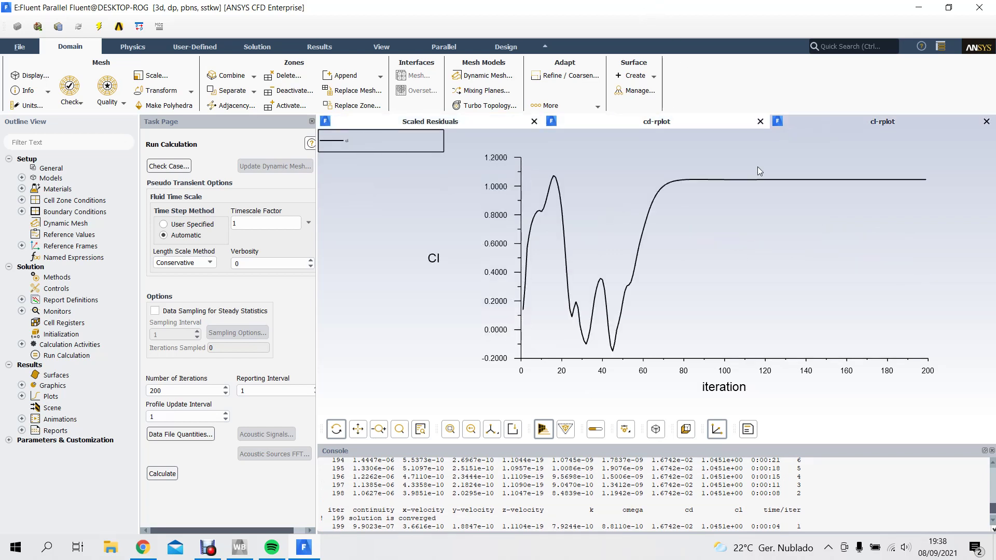
Create and display a filled contour plot of Velocity Magnitude on the -z_mesh surface.
click(21, 385)
double_click(71, 408)
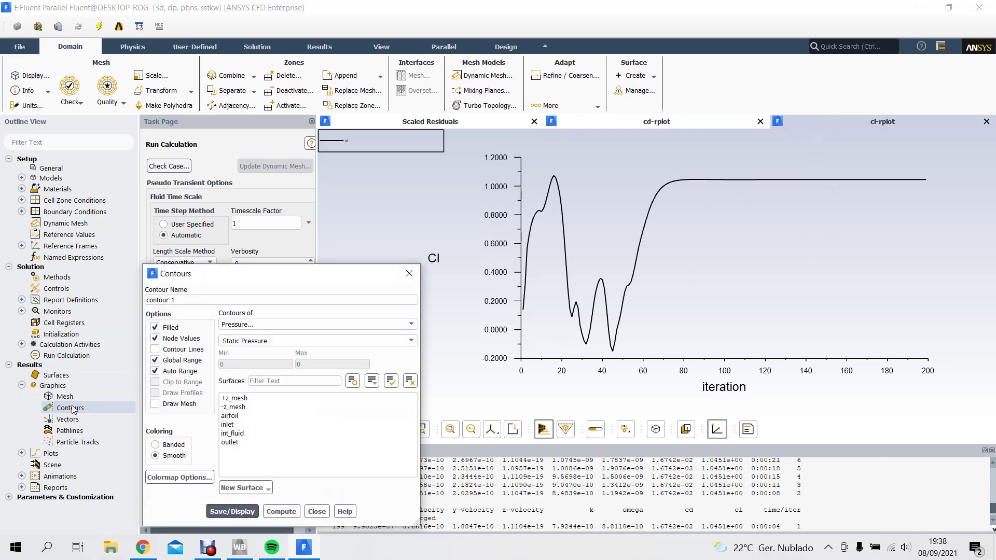
click(309, 322)
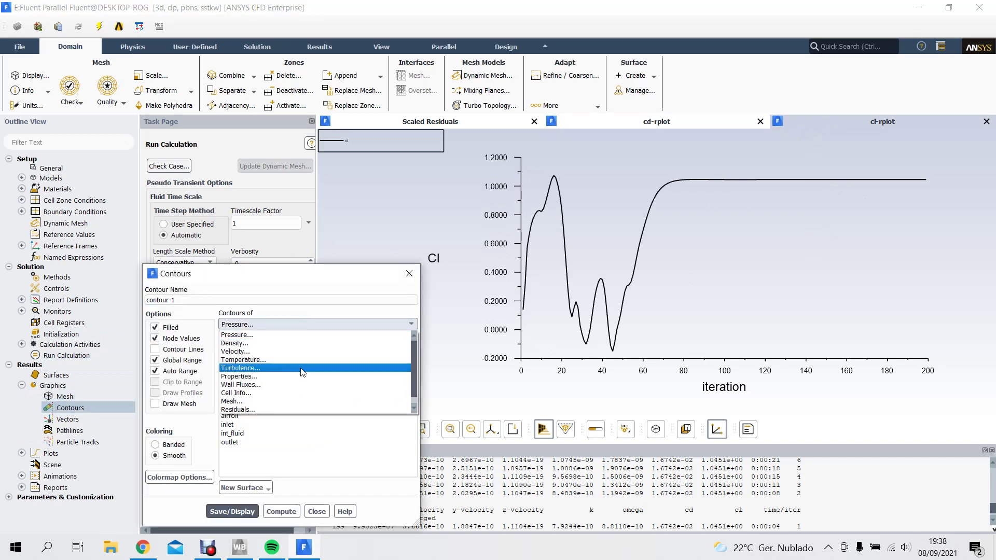
click(305, 356)
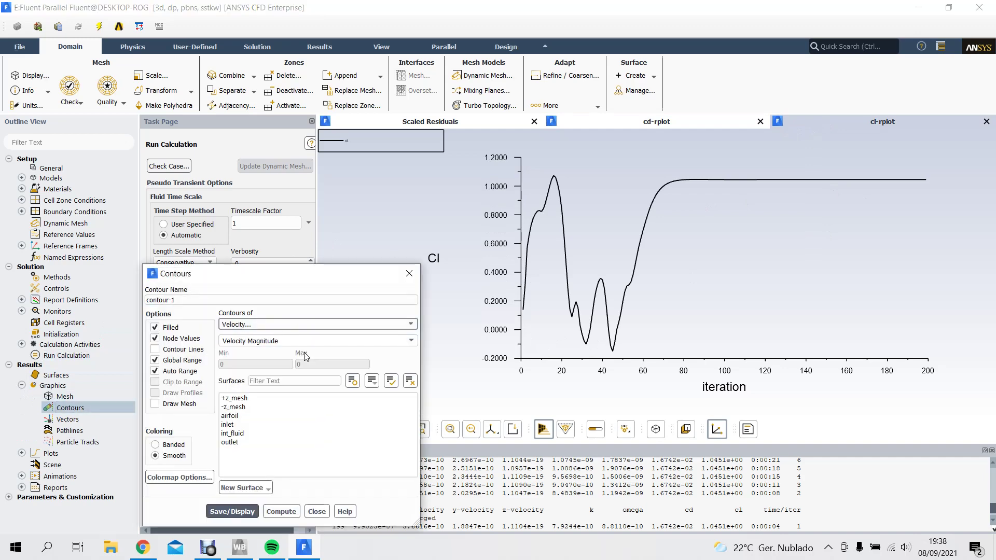
click(244, 406)
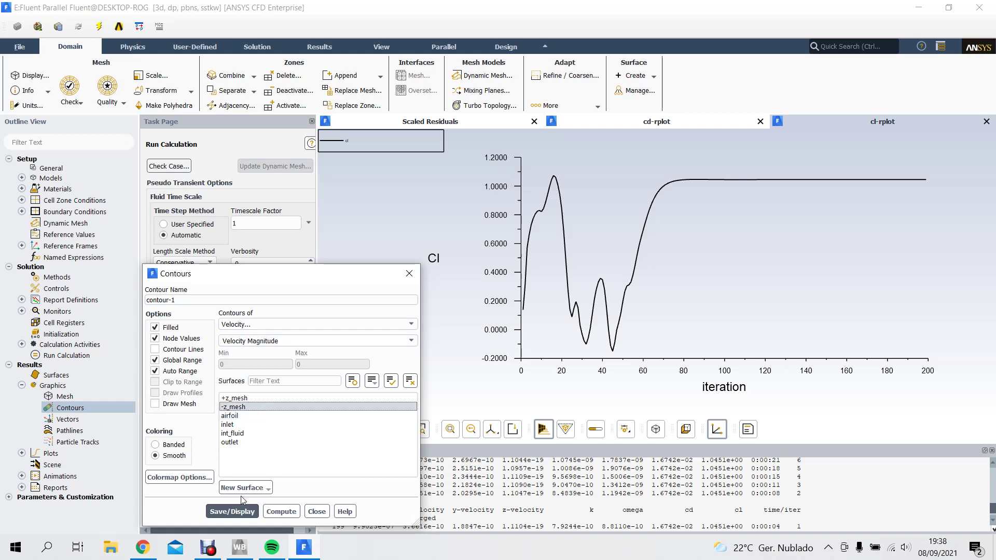
click(234, 511)
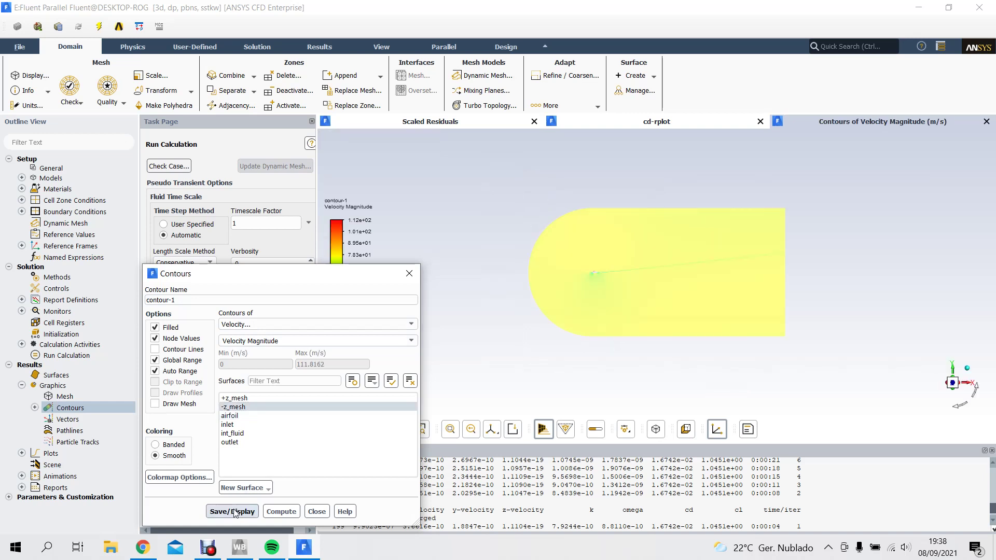
Inspect the velocity contours around the airfoil's leading and trailing edges at close range, closing the contour settings.
click(568, 271)
scroll(584, 269, up, 3)
scroll(584, 269, up, 3)
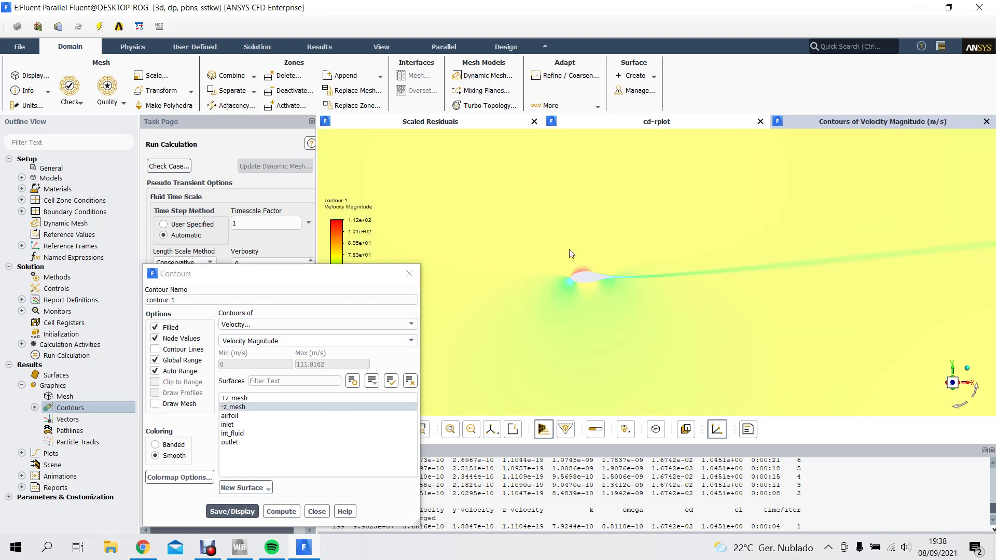
scroll(579, 270, up, 2)
scroll(596, 279, up, 3)
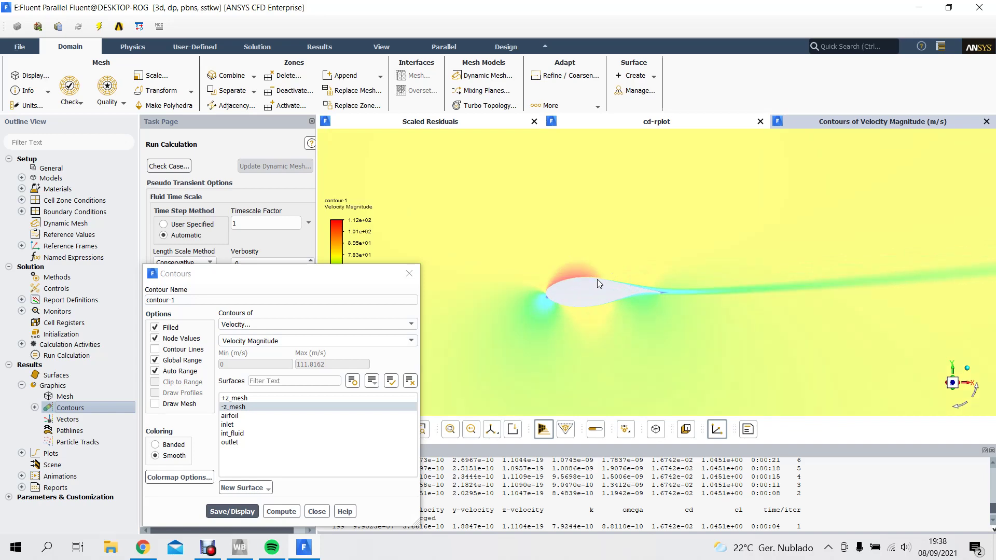
scroll(529, 300, up, 1)
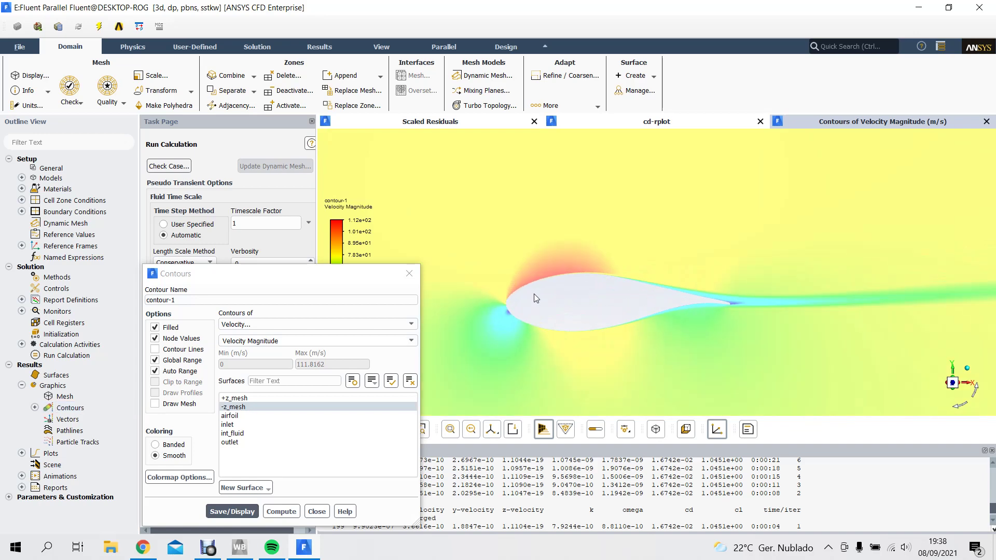
click(409, 270)
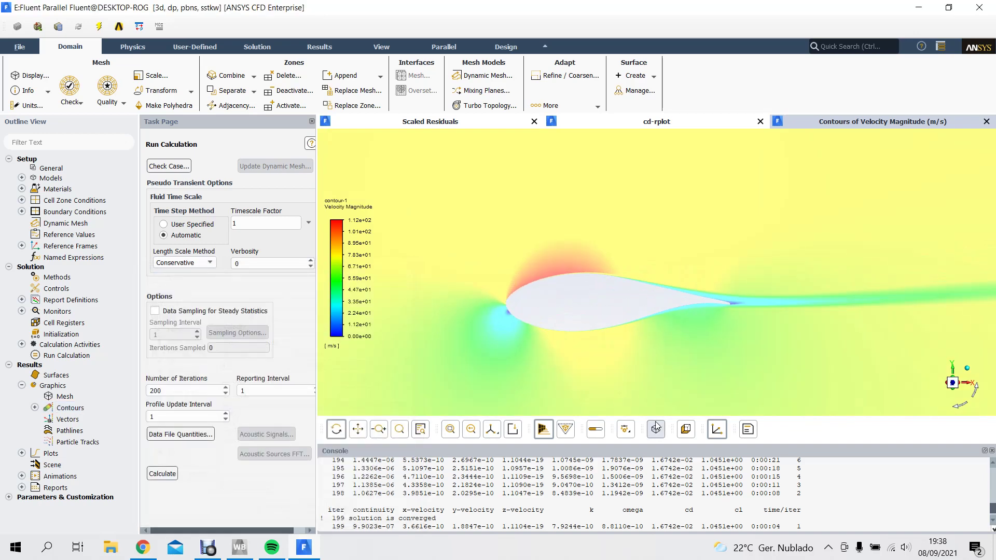
scroll(568, 319, up, 2)
middle_drag(491, 294, 539, 276)
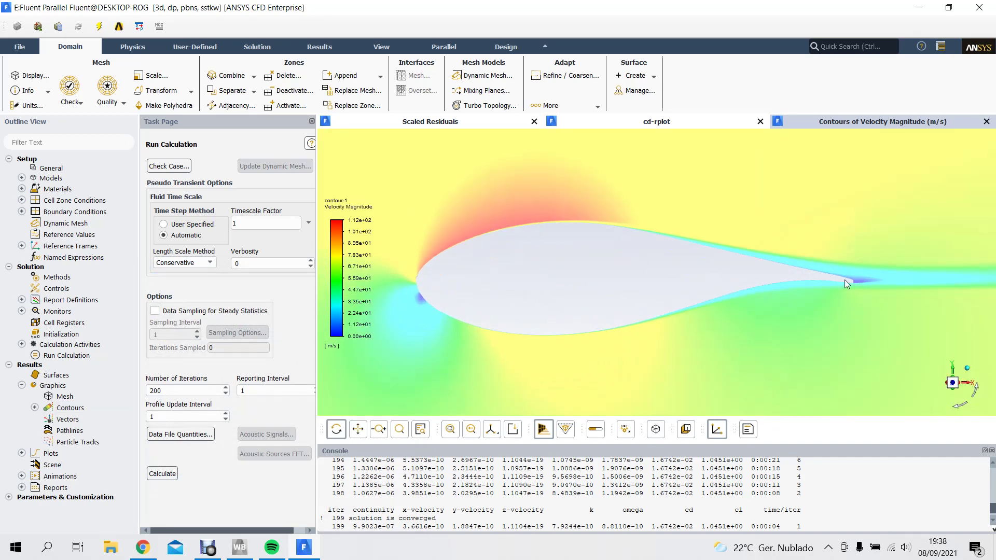
Examine the velocity contours around the small ice horn at the leading edge and along the iced lower surface behind the stagnation point.
scroll(570, 285, up, 1)
scroll(399, 284, down, 2)
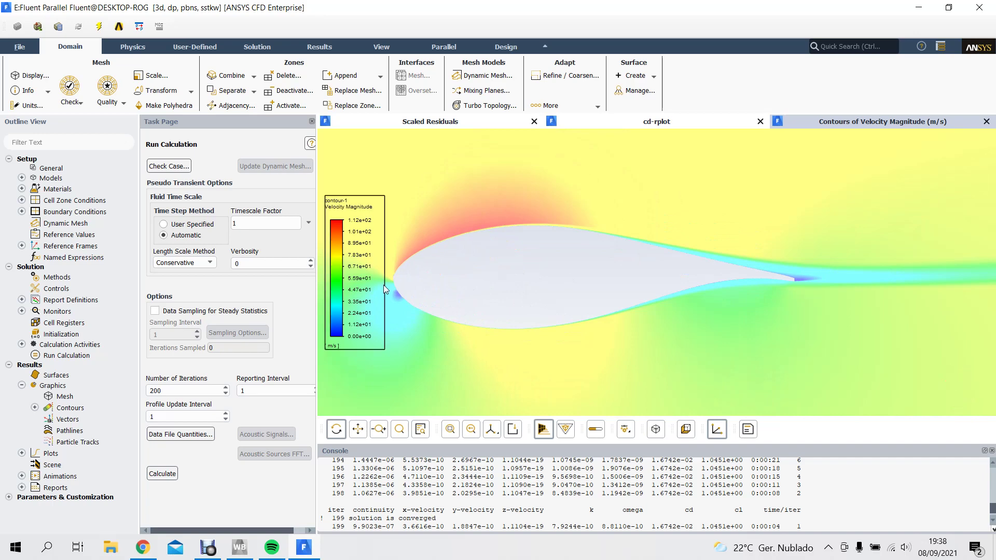
scroll(388, 290, up, 1)
scroll(387, 285, up, 4)
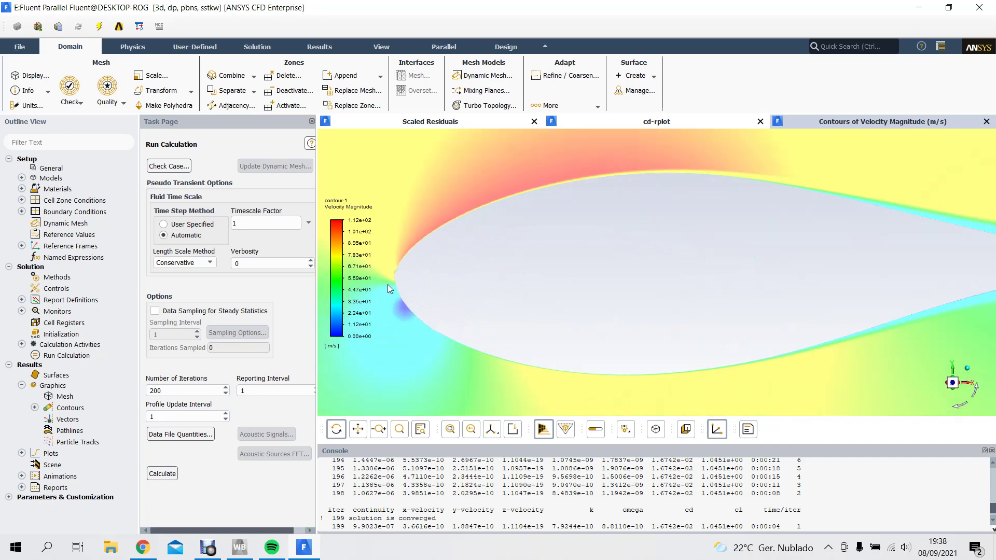
scroll(410, 254, up, 3)
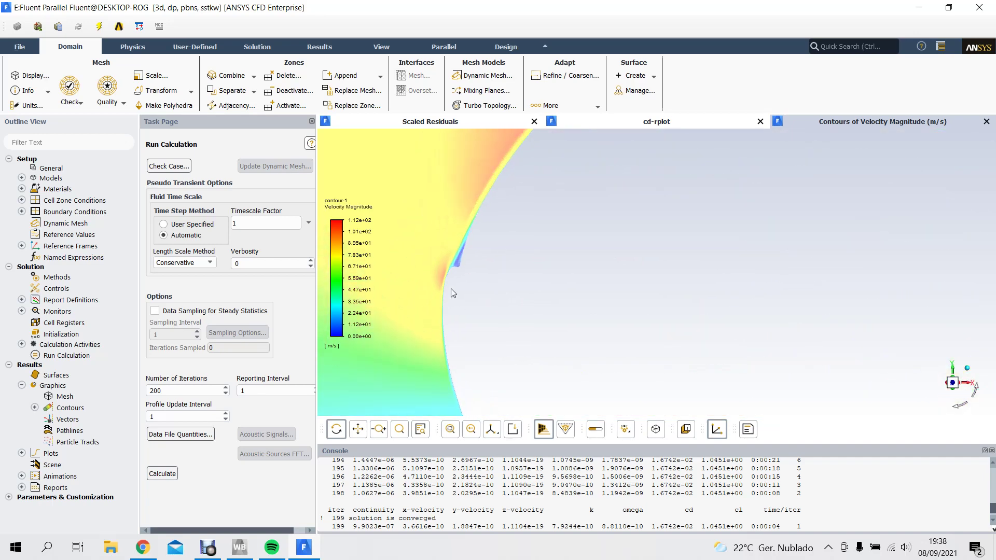
scroll(442, 252, down, 6)
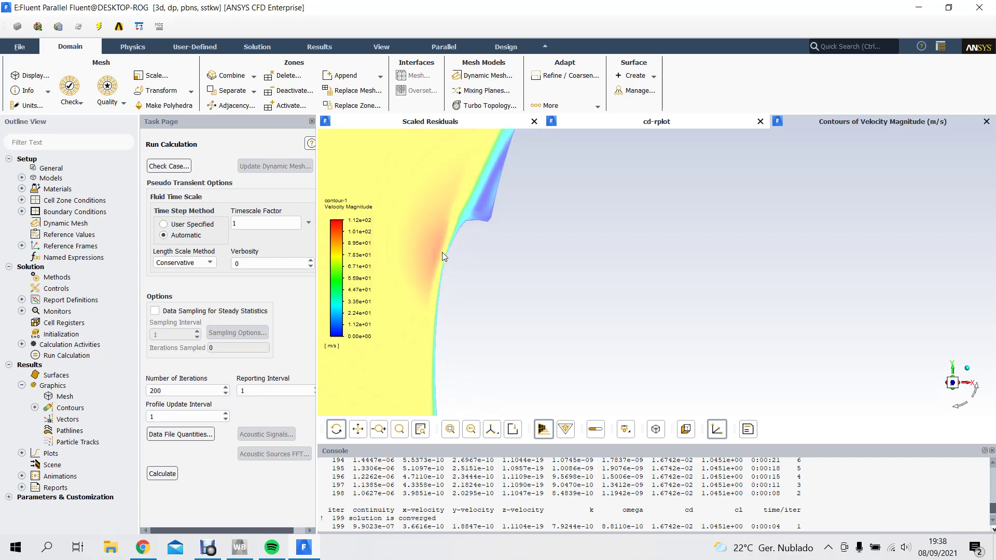
scroll(571, 352, up, 8)
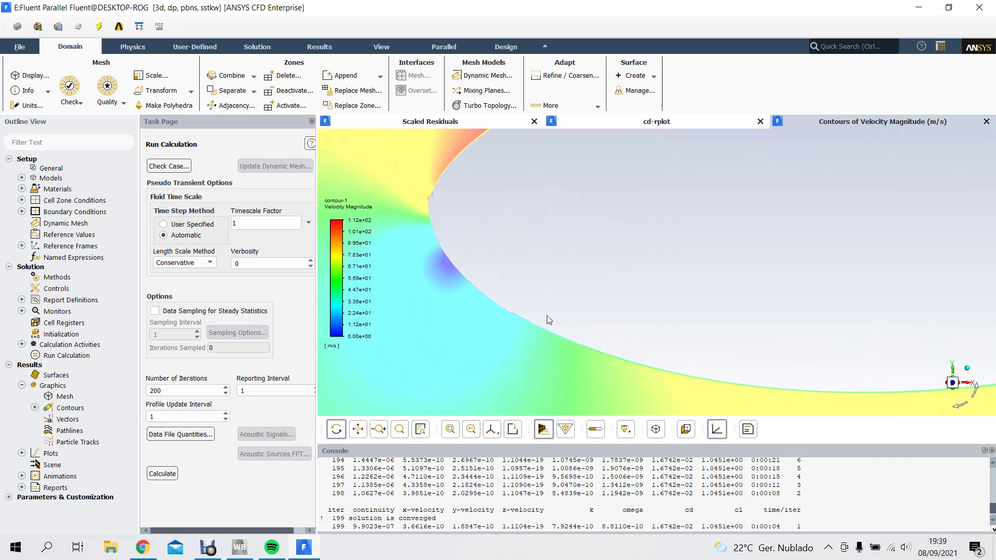
scroll(518, 307, up, 8)
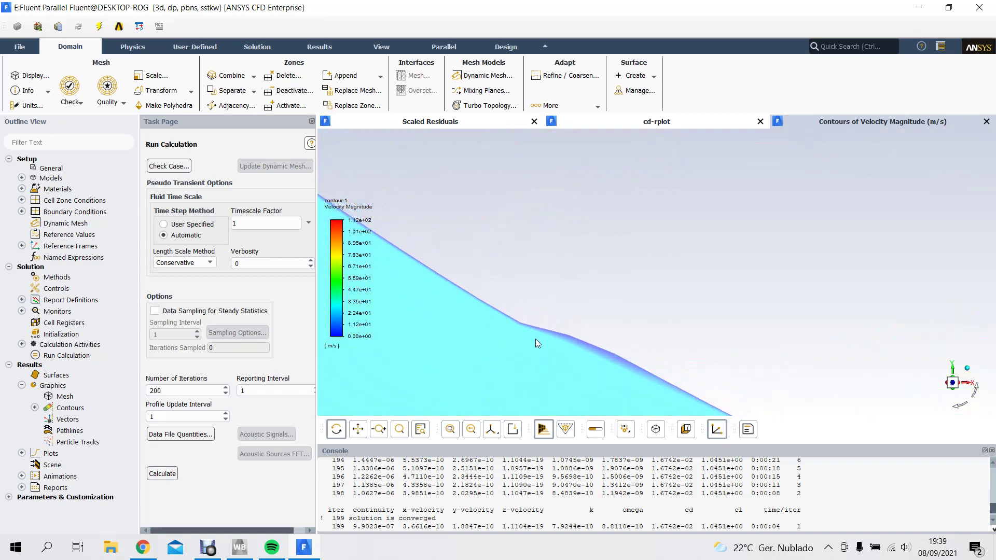
scroll(455, 295, down, 5)
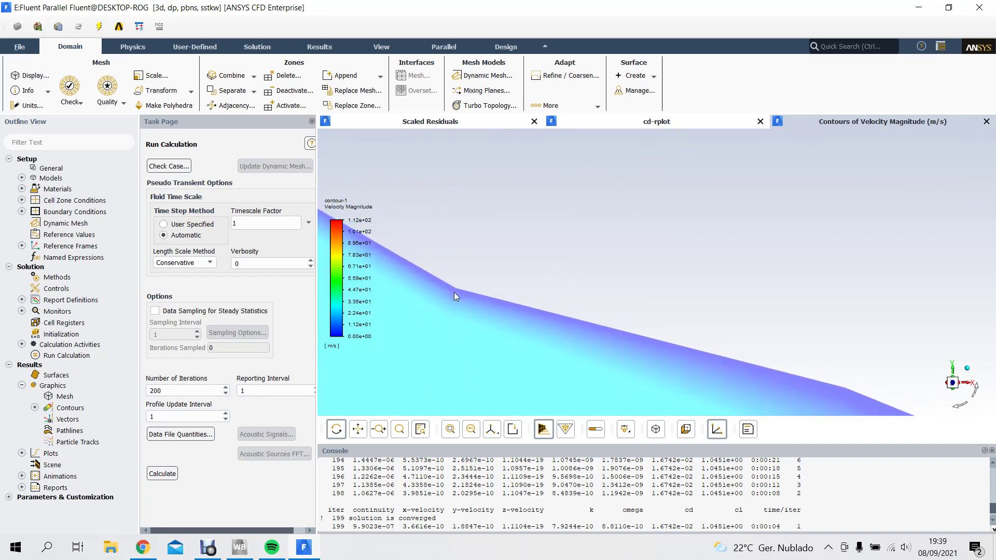
scroll(446, 291, down, 2)
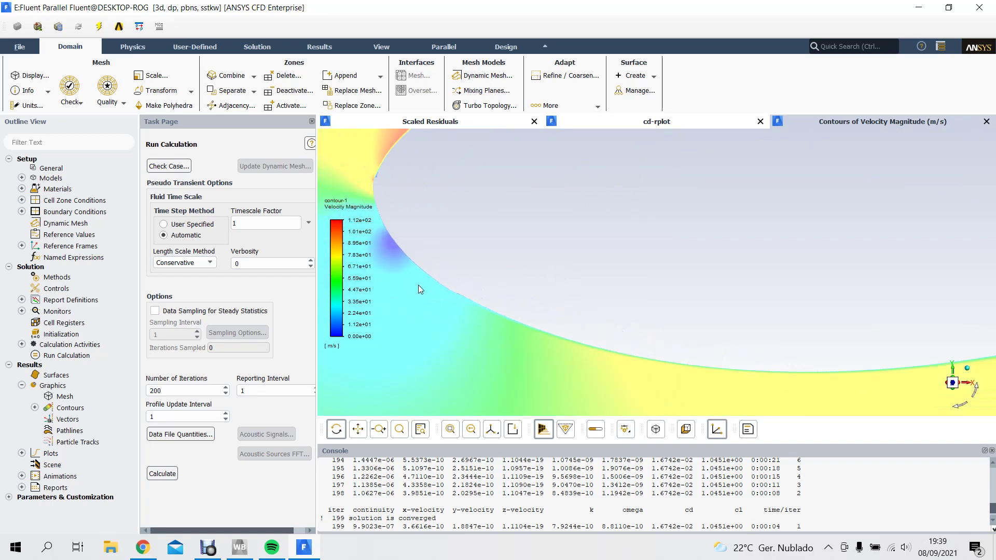
scroll(410, 286, up, 3)
scroll(406, 277, down, 3)
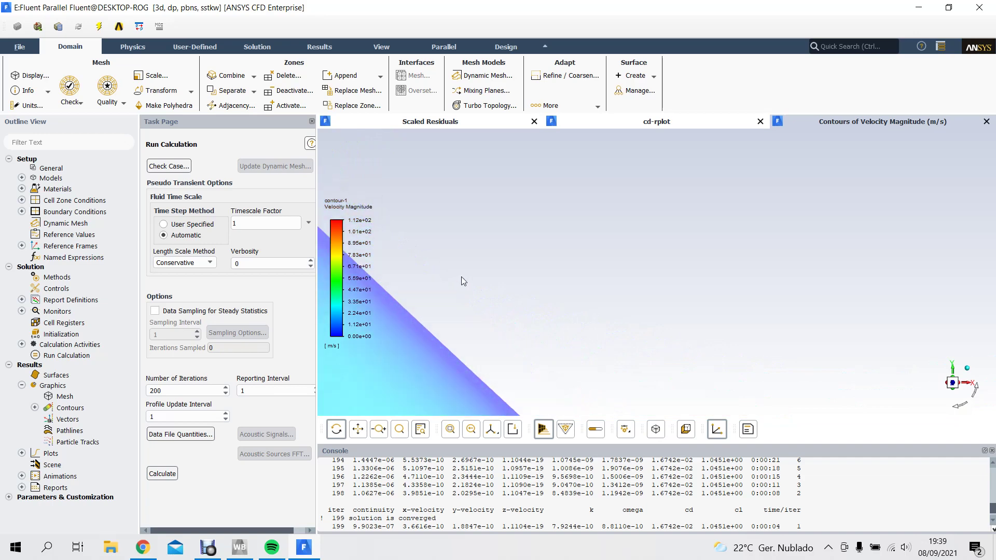
scroll(418, 325, down, 5)
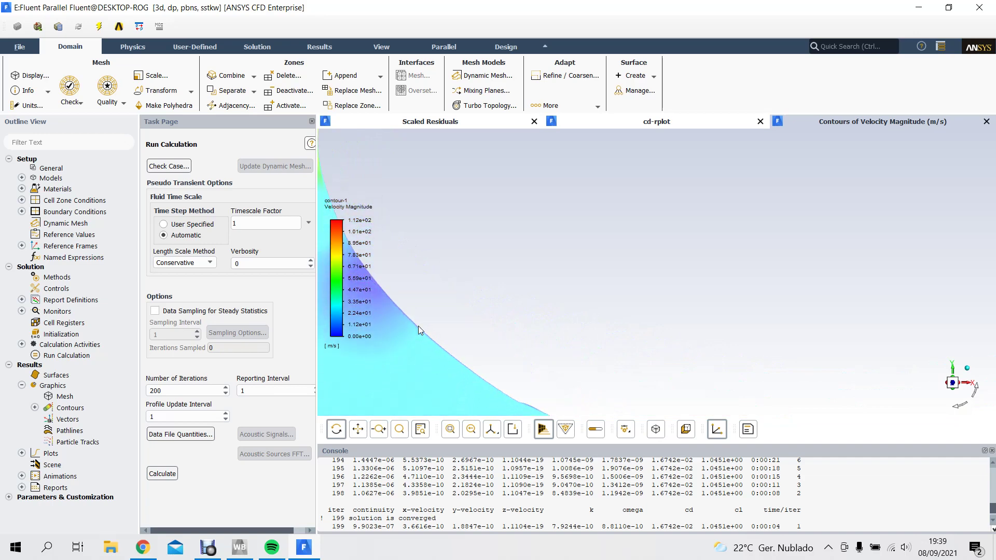
Quit Fluent using the settings changes for the current calculation only, then switch to Workbench and save the project.
click(980, 5)
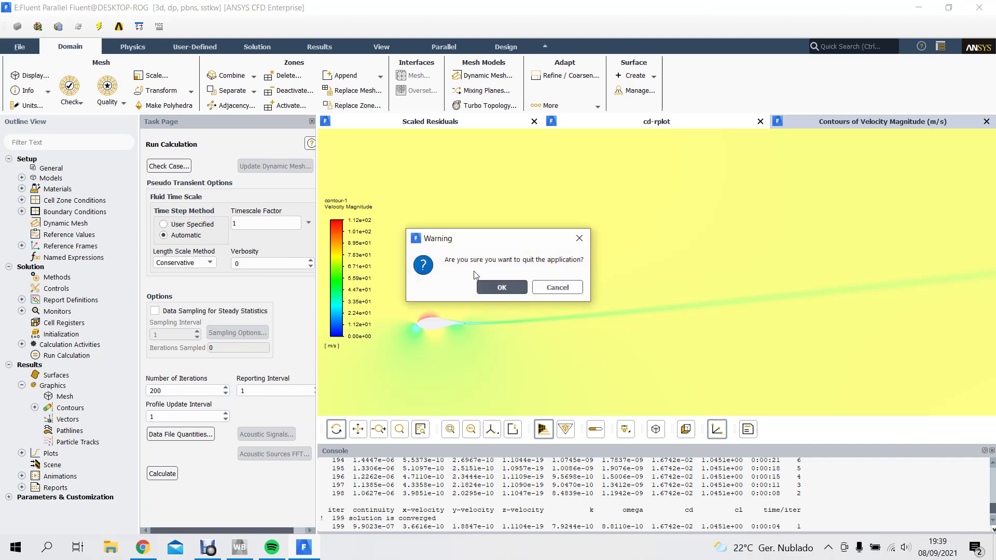
click(502, 287)
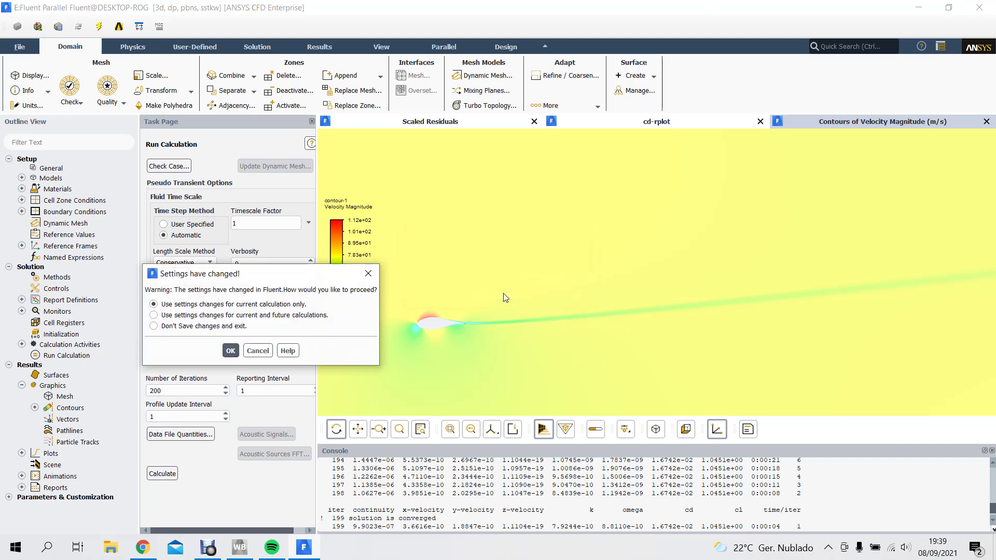
click(230, 351)
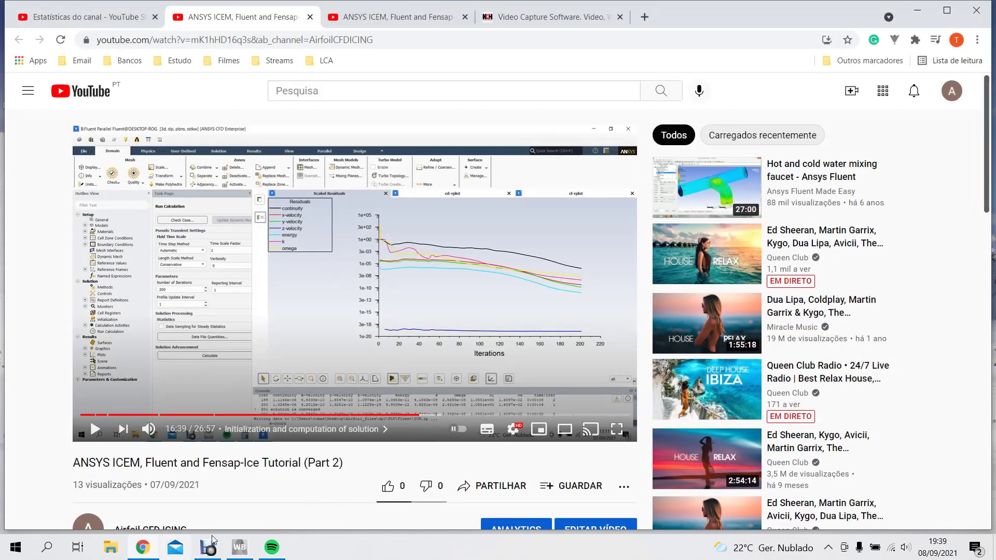
click(238, 547)
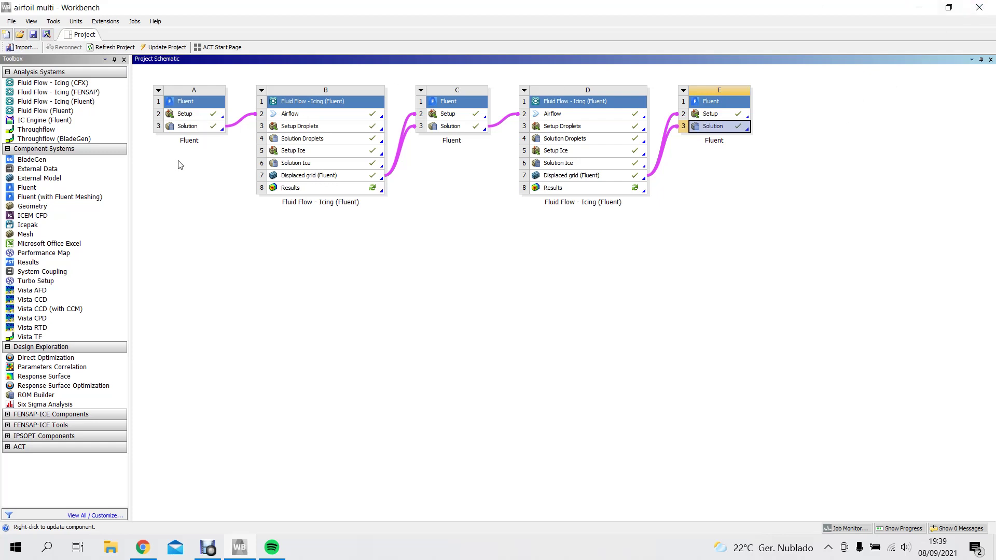
click(33, 34)
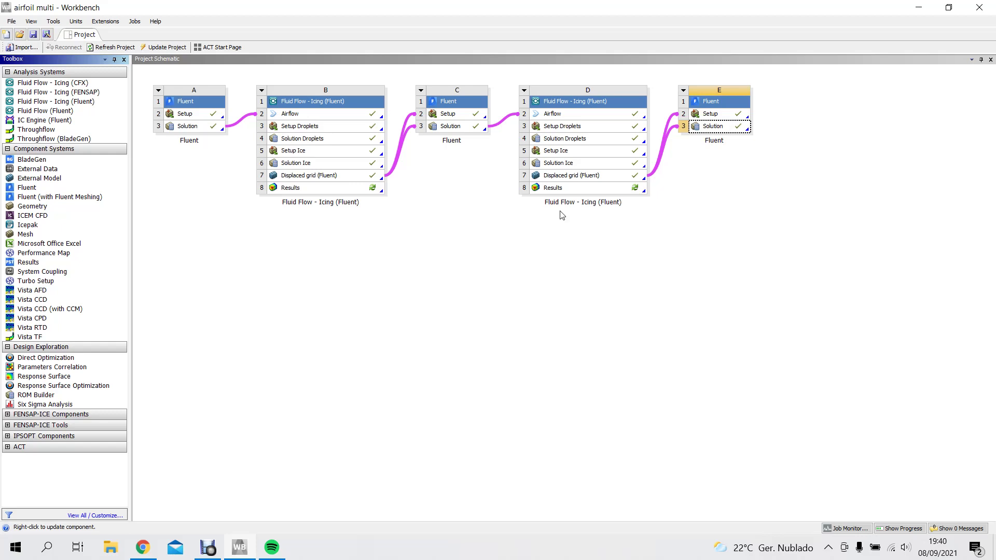
click(207, 547)
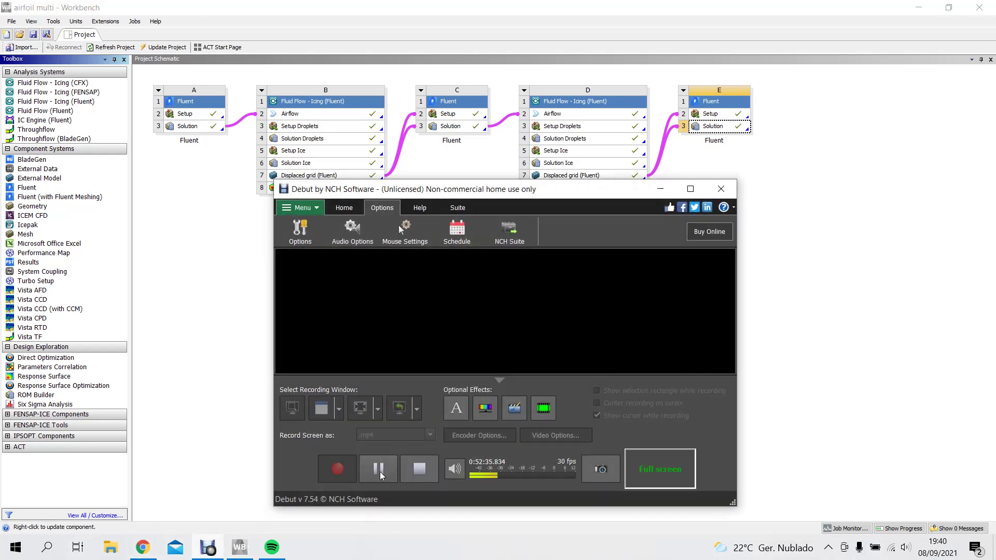